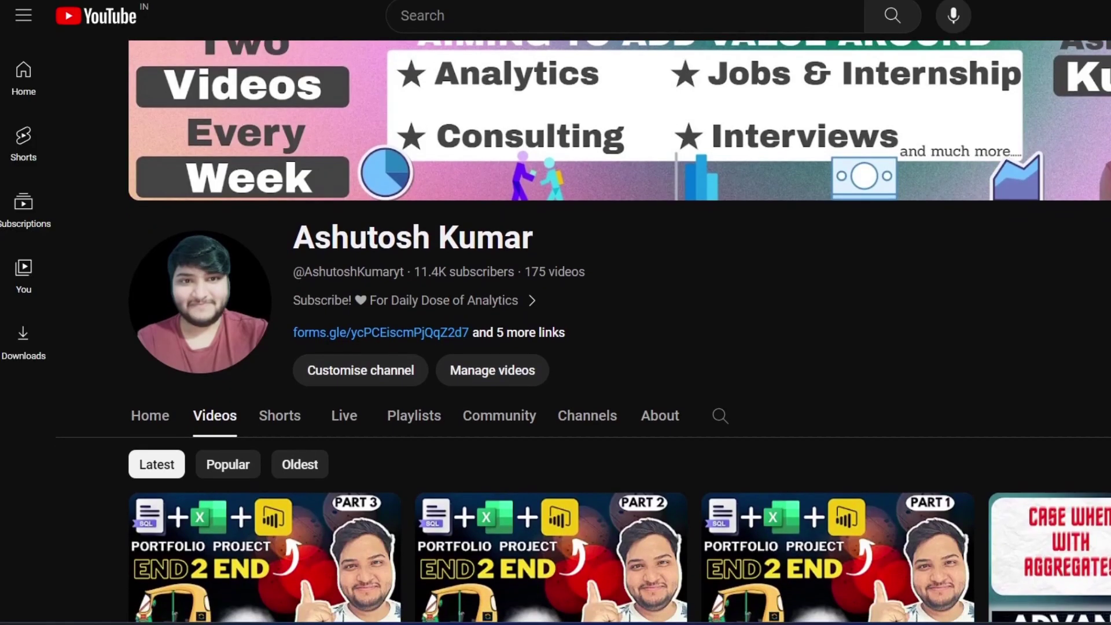
Step: Browse the channel's latest videos down to the titles of the three SQL Portfolio Project parts
scroll(584, 331, "down", 2)
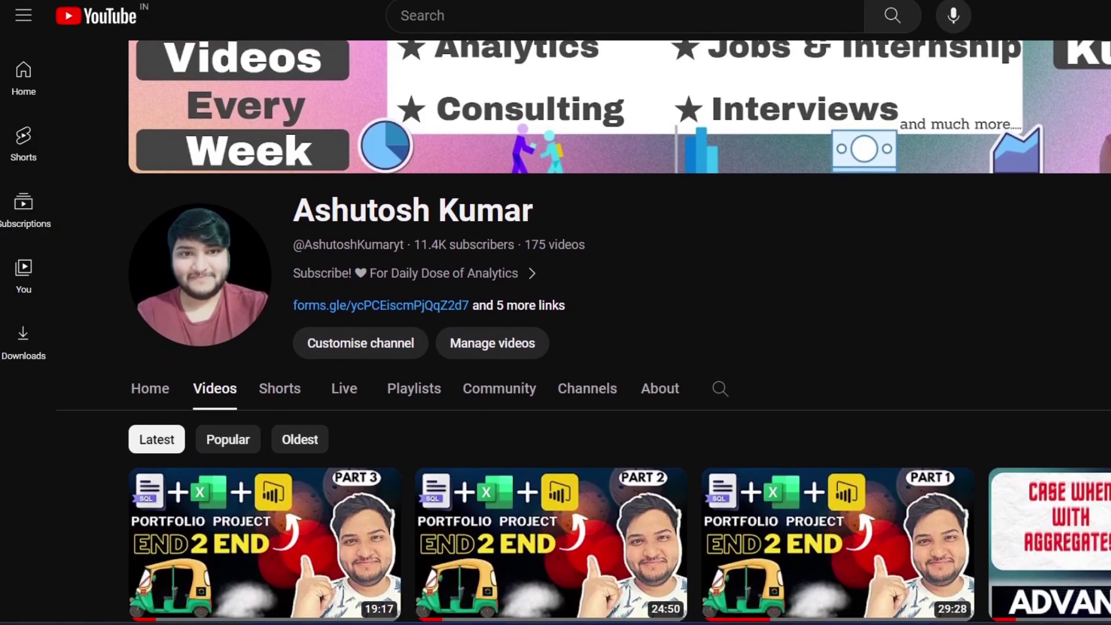
scroll(583, 331, "down", 1)
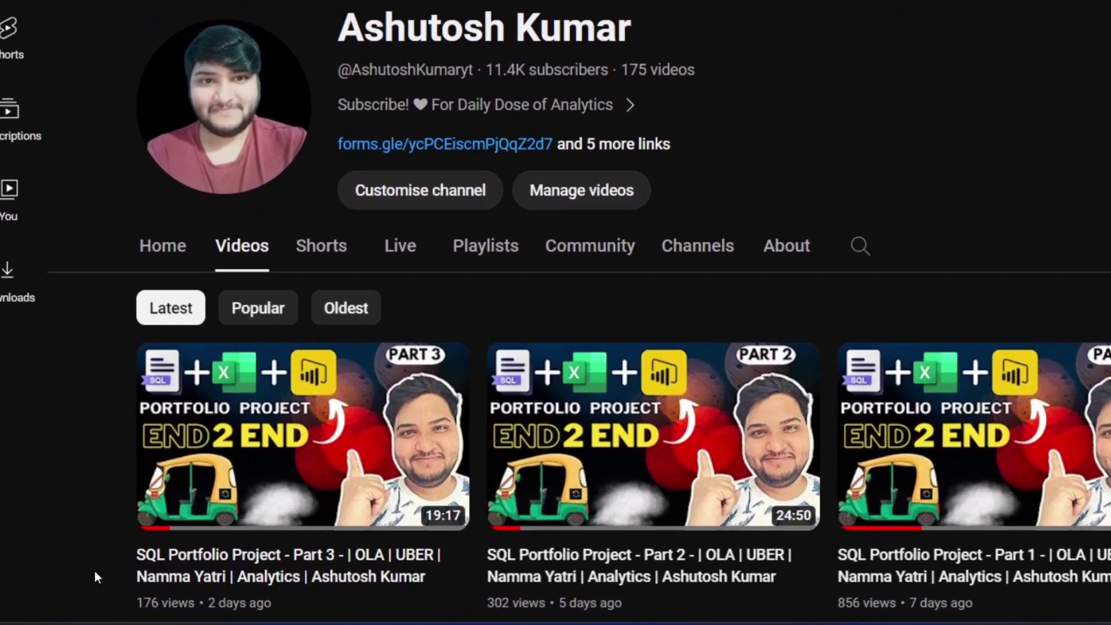
scroll(95, 571, "down", 2)
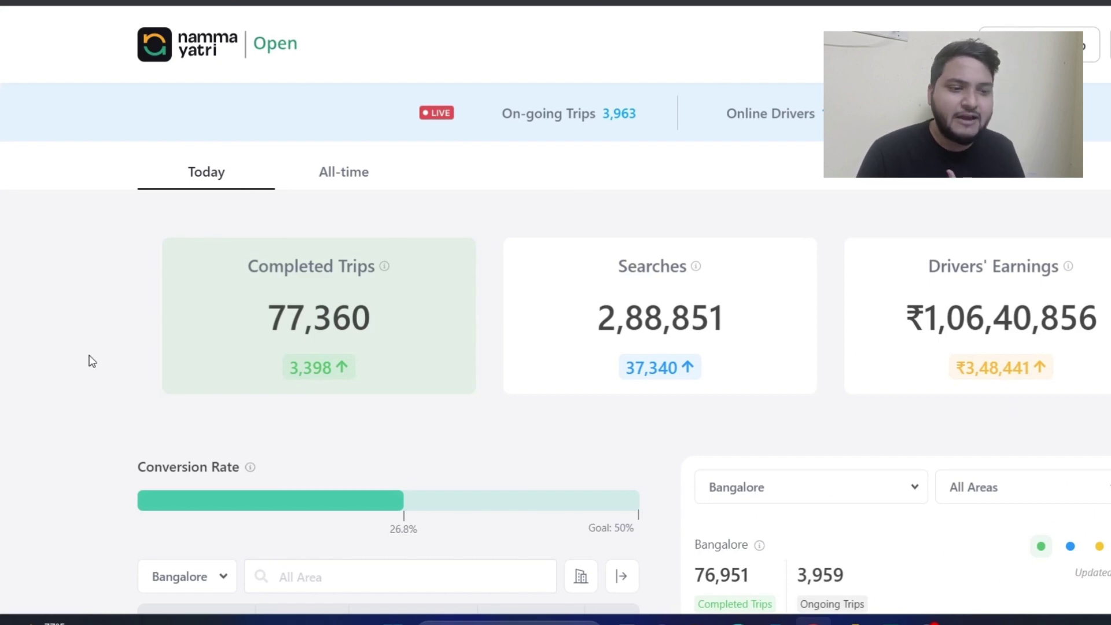
Step: Review the namma yatri Open page, from the live trip totals through the area table to the trip trends
scroll(91, 361, "down", 10)
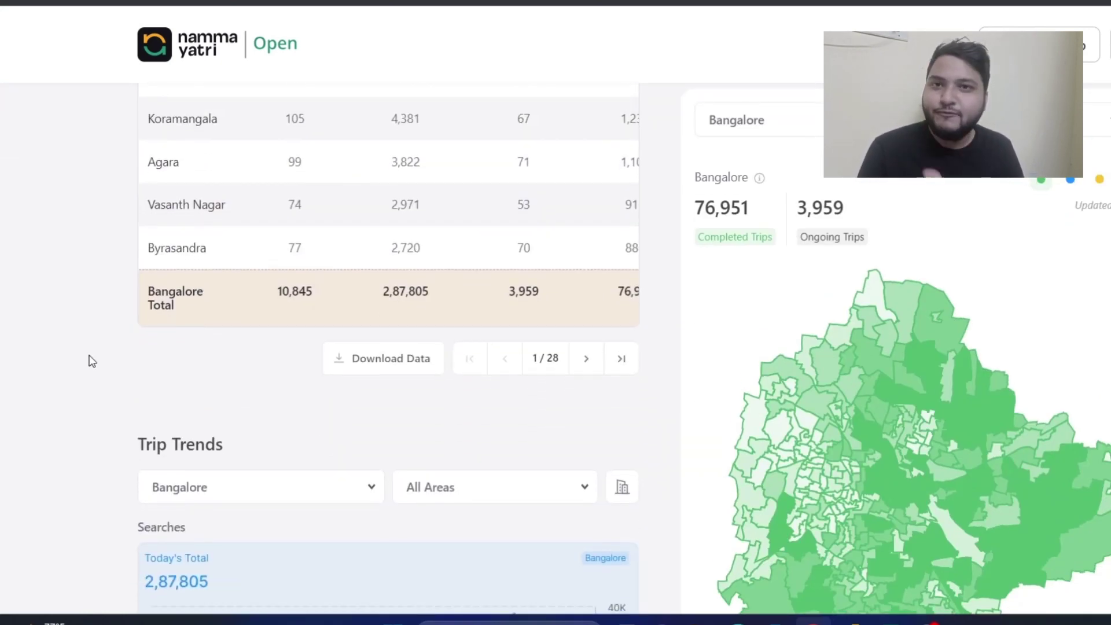
scroll(91, 361, "down", 10)
scroll(92, 361, "up", 8)
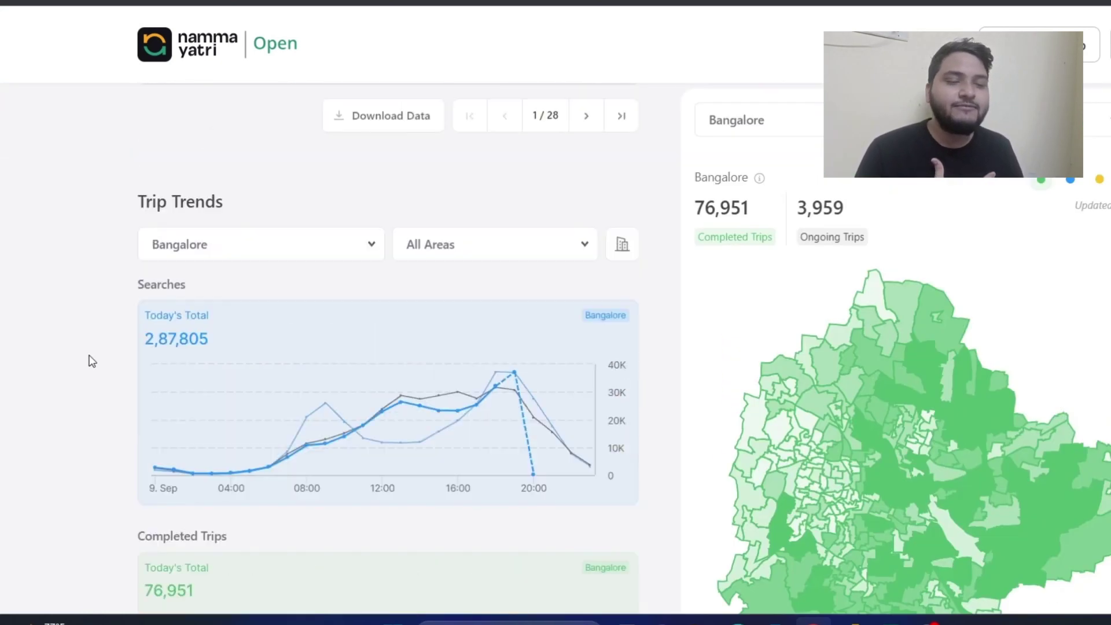
scroll(92, 361, "up", 8)
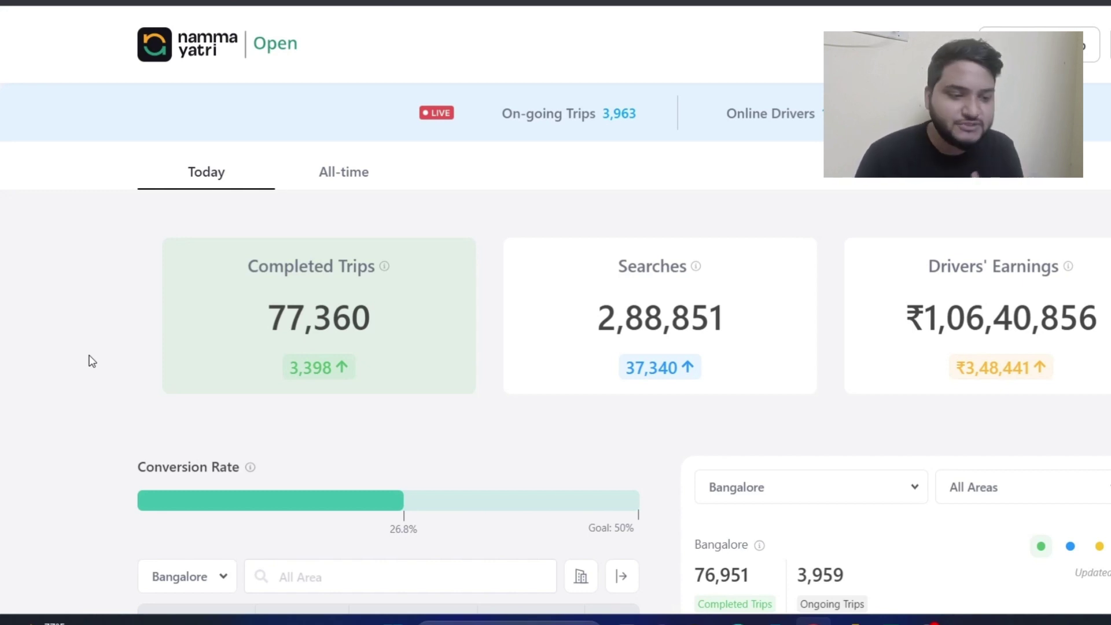
scroll(91, 361, "down", 10)
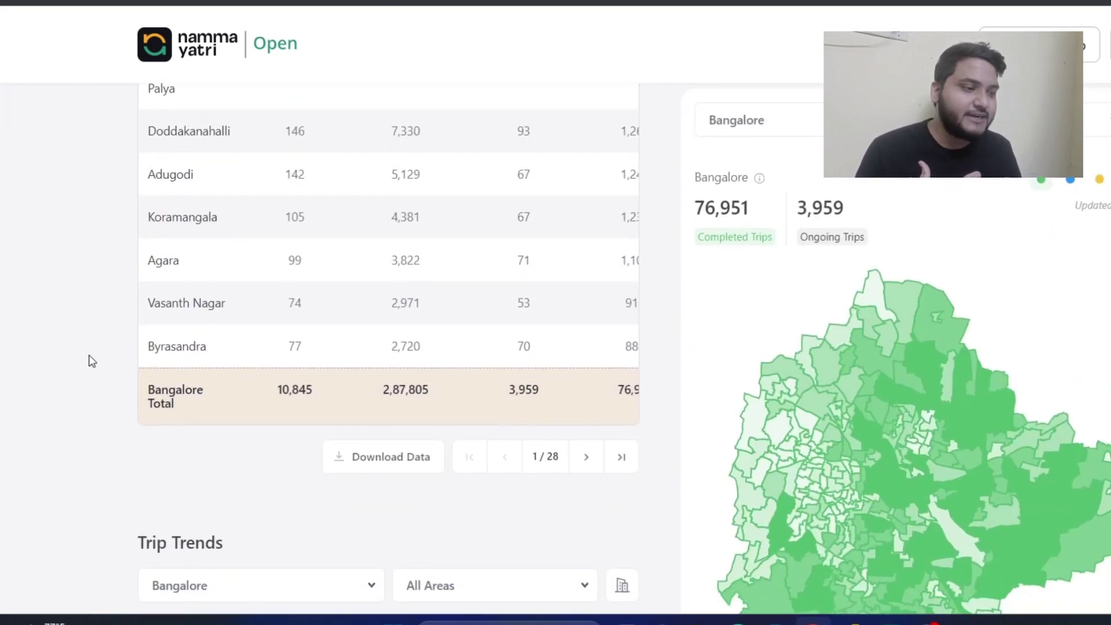
Step: Filter the Trips Dashboard in Power BI Desktop to the Bangalore South assembly
left_click(928, 437)
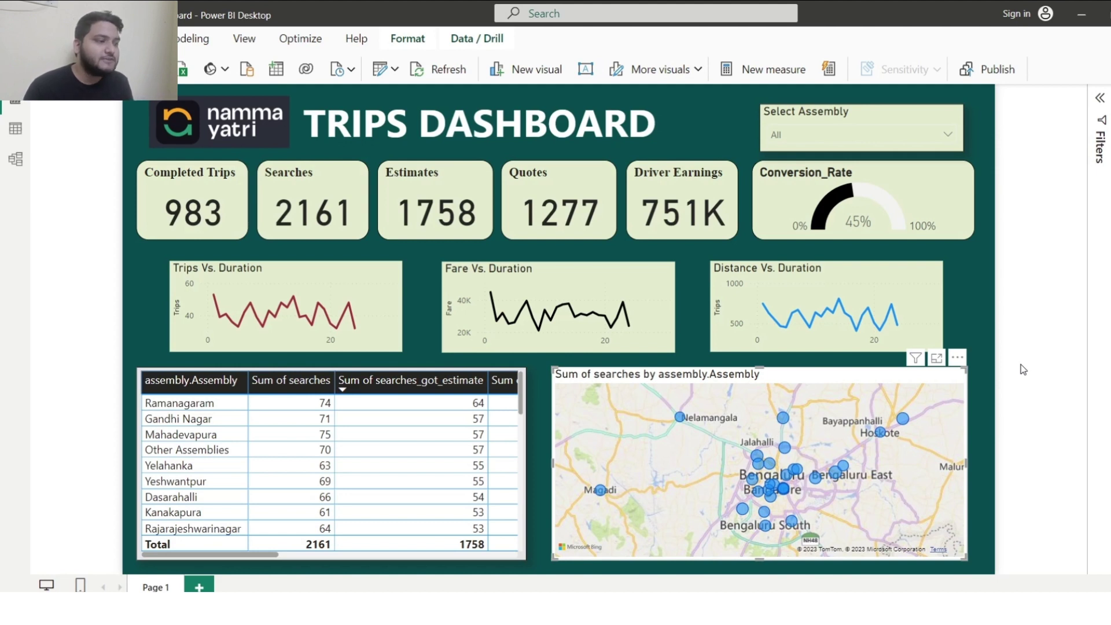
key("Tab")
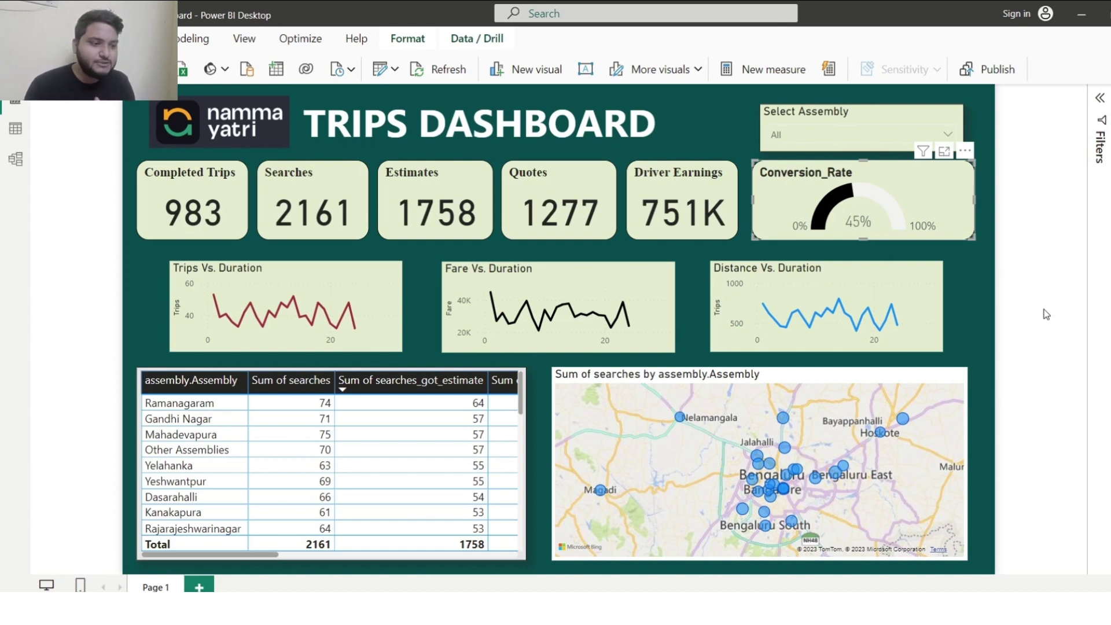
left_click(950, 135)
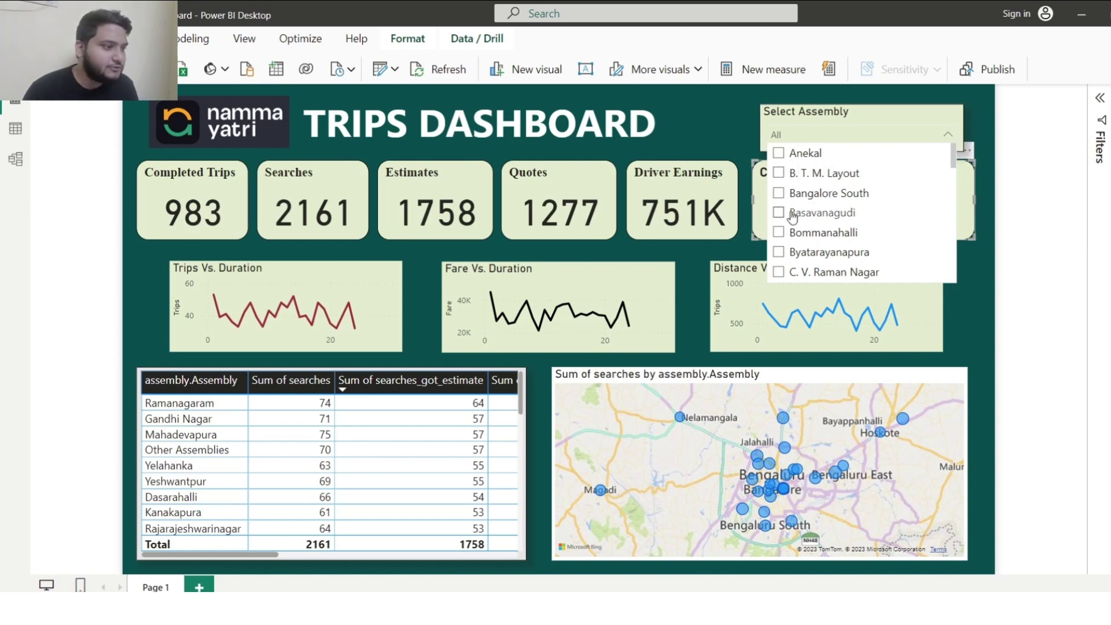
left_click(779, 194)
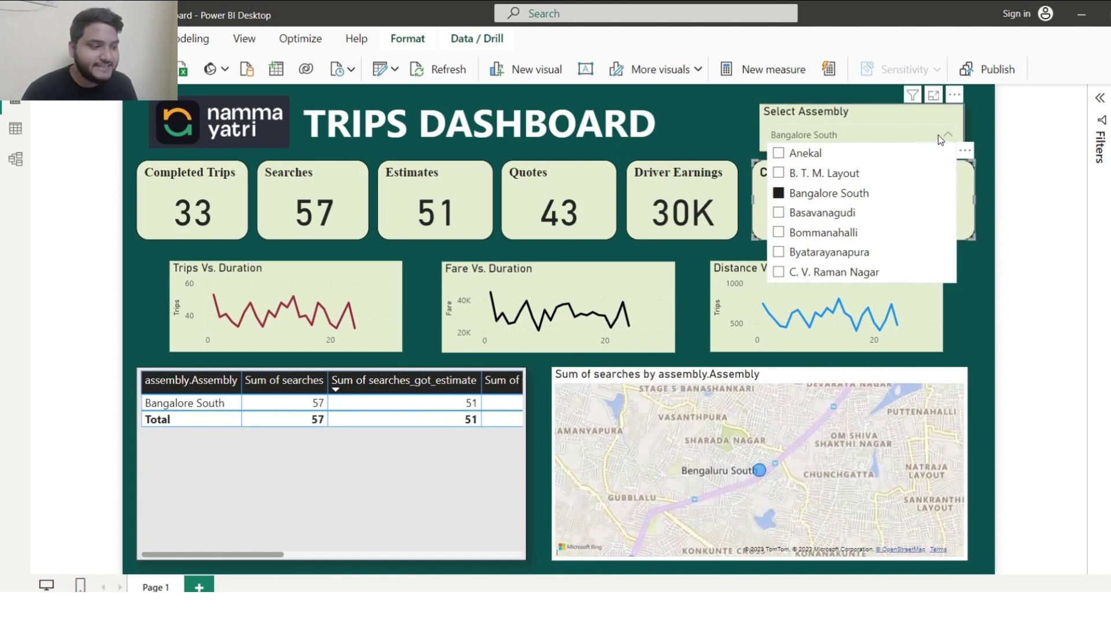
left_click(939, 135)
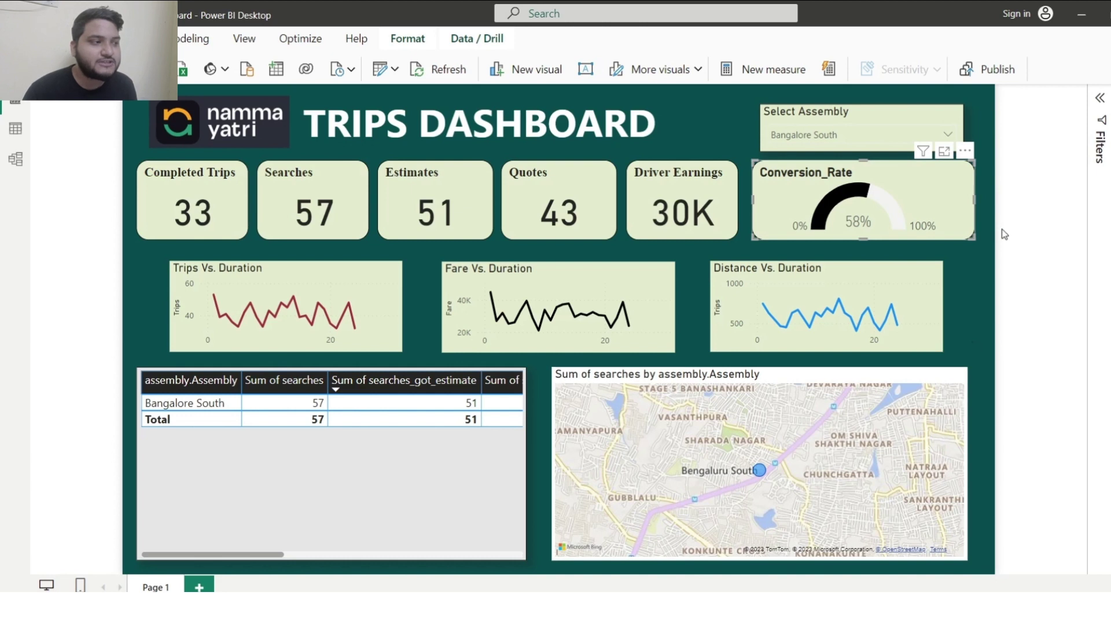
Step: Clear the Bangalore South selection from the dashboard's assembly slicer
left_click(949, 134)
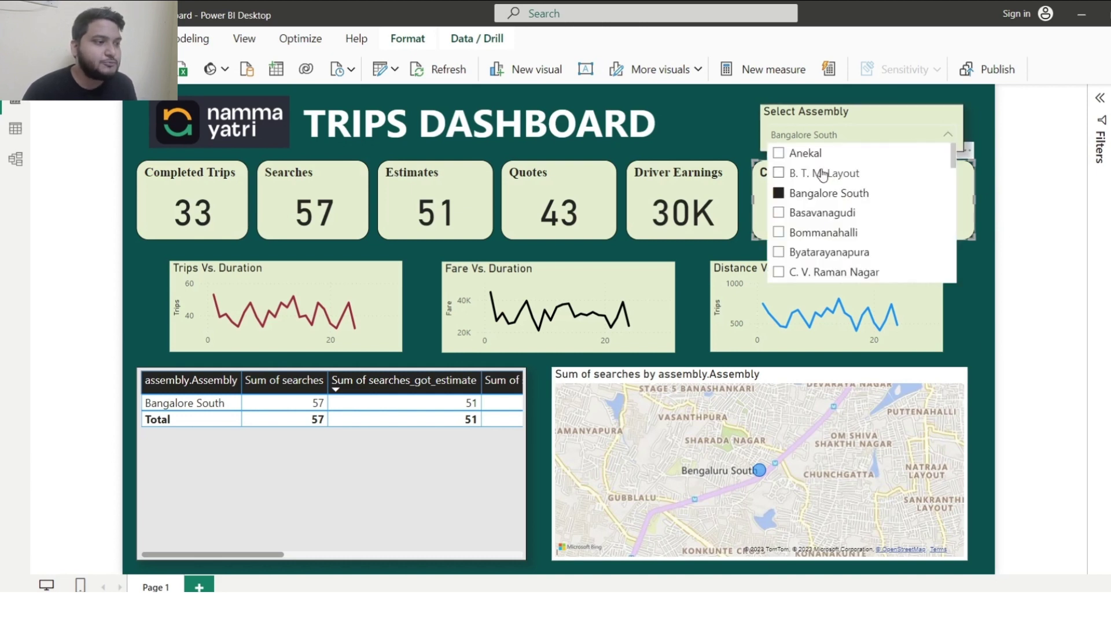
left_click(779, 193)
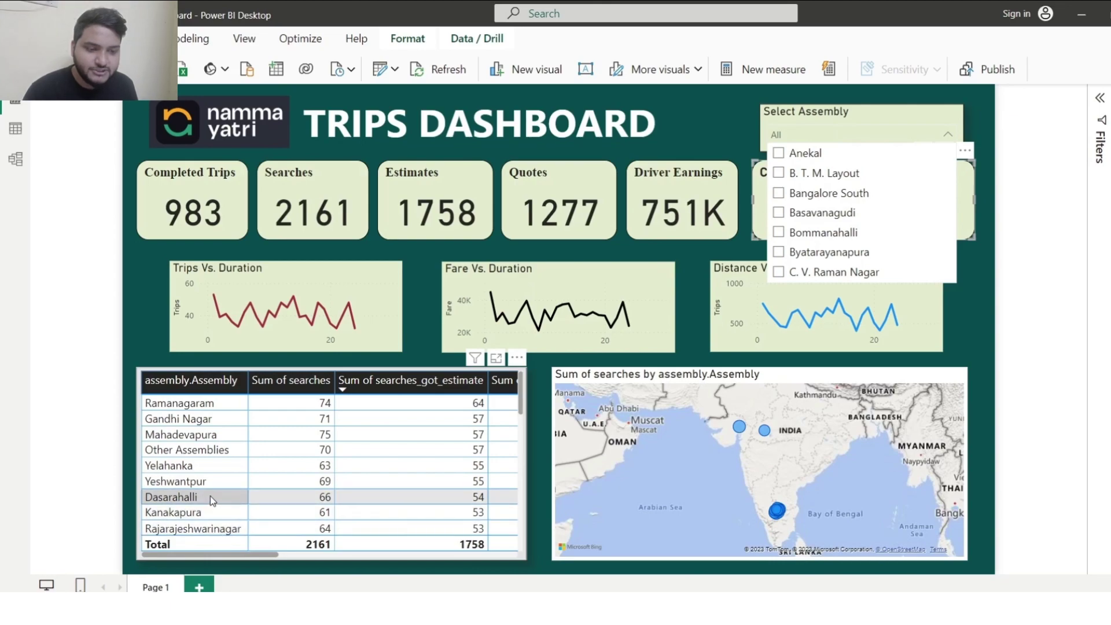
key("super+Tab")
key("Escape")
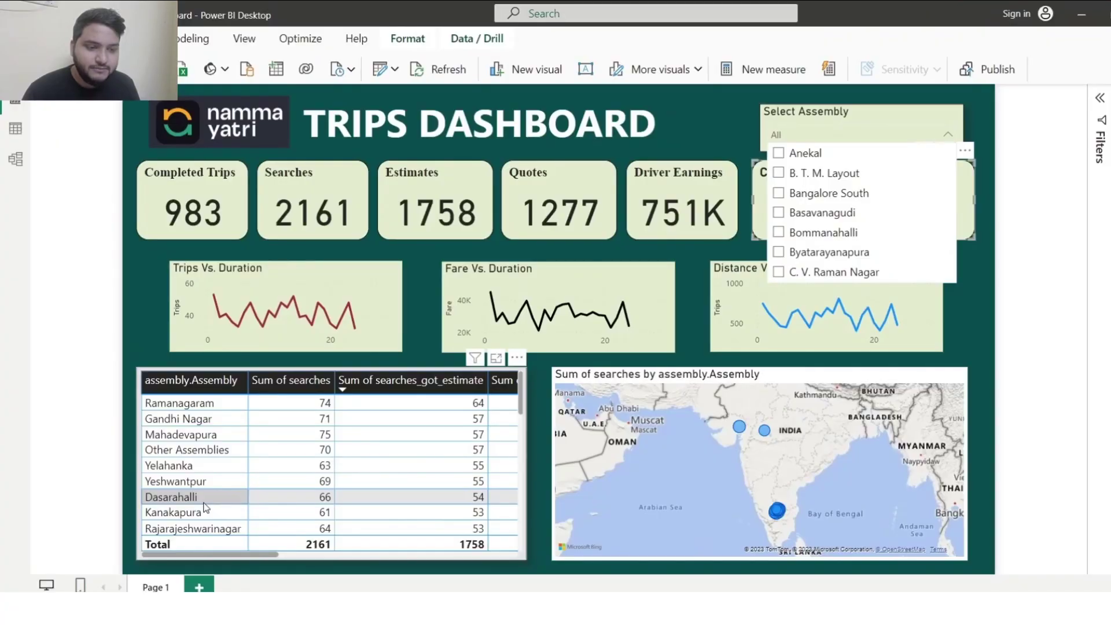
left_click(197, 466)
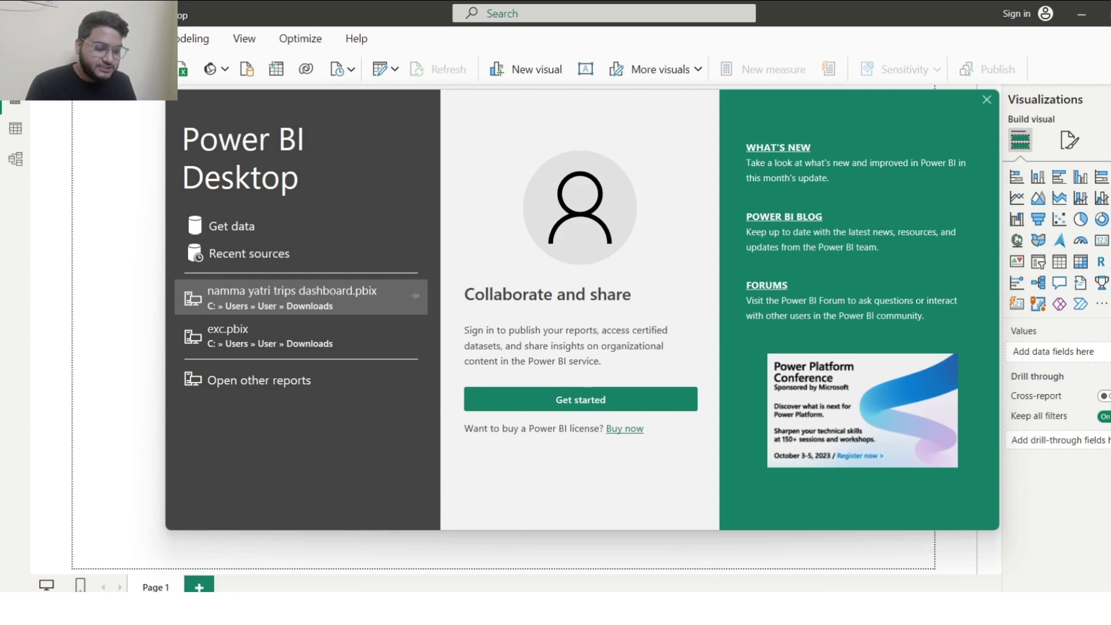
Step: Search the system for "play" and launch Microsoft Store
key("super")
type("play")
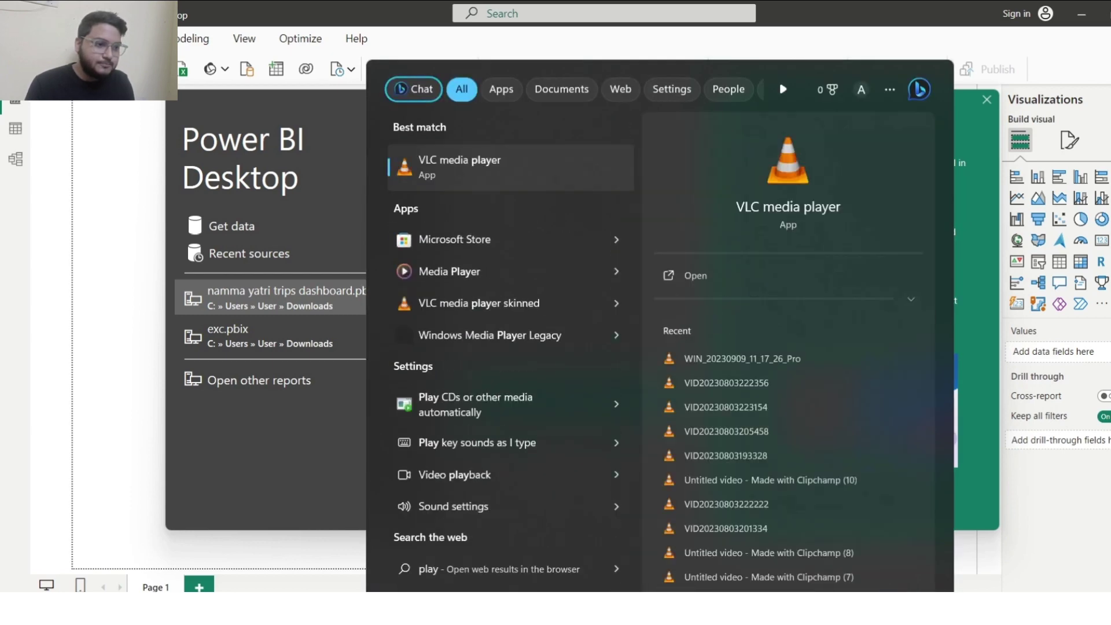
key("Down")
key("Return")
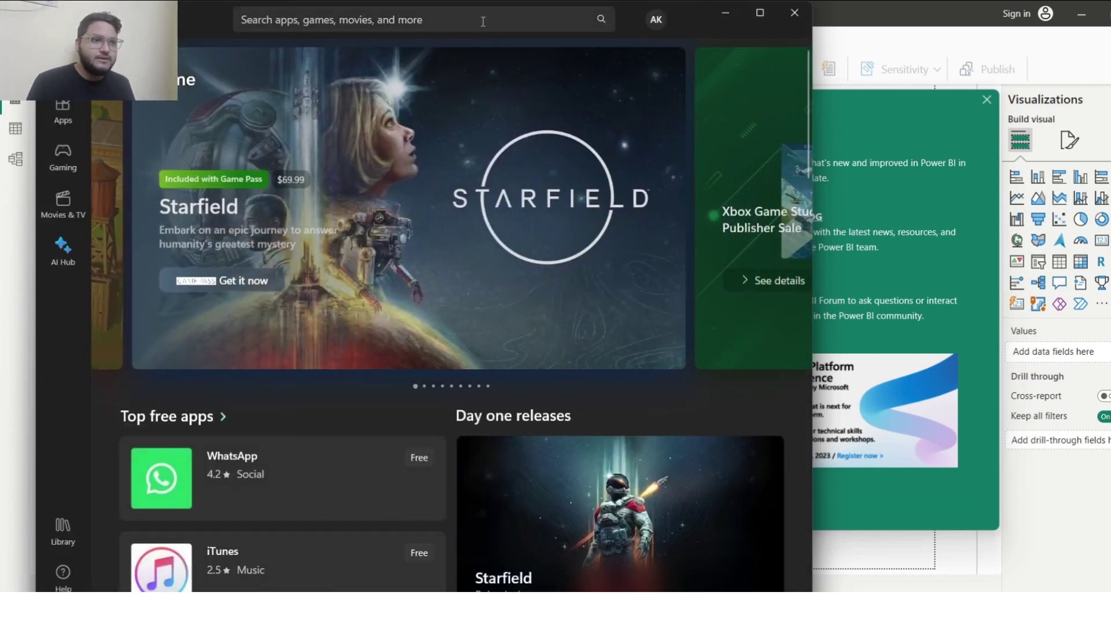
Step: Search the store for "power bi" and view the Power BI Desktop product page
left_click(353, 20)
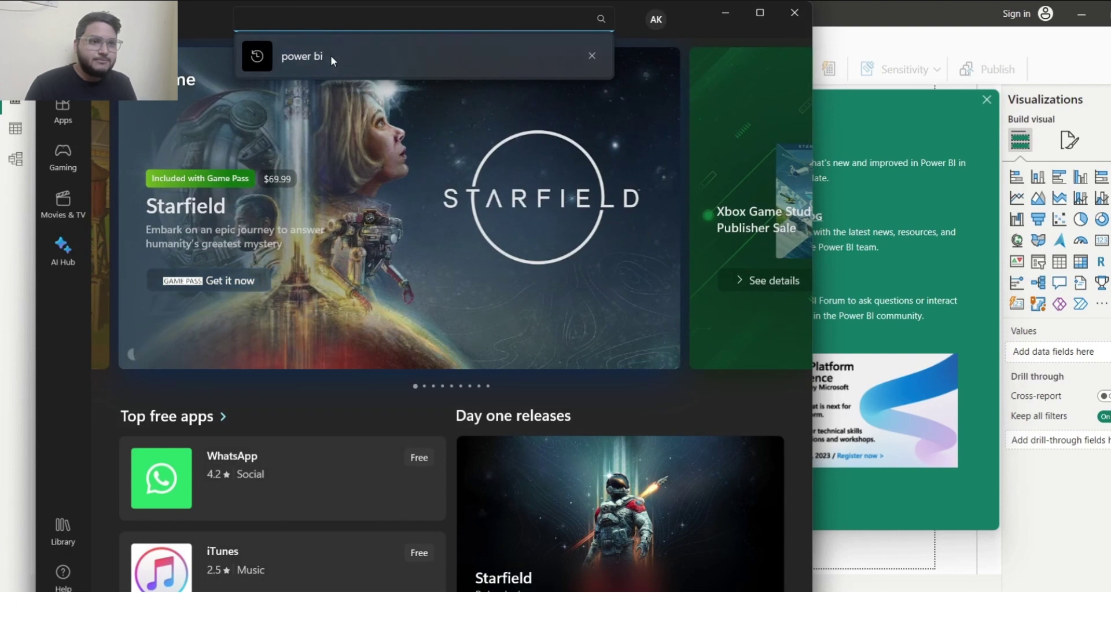
left_click(331, 55)
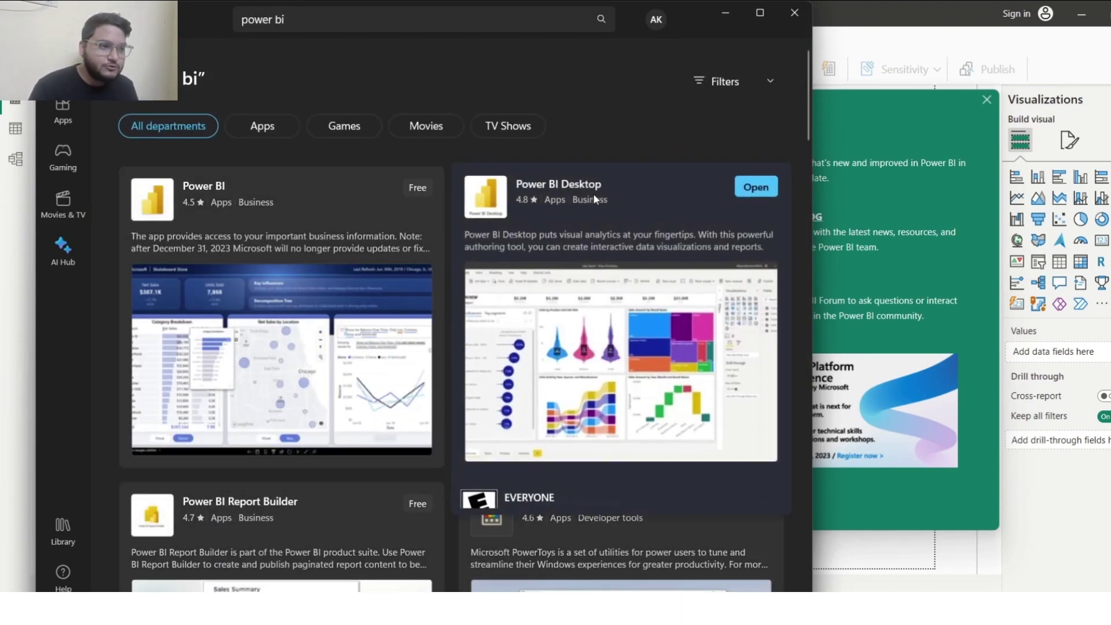
left_click(593, 194)
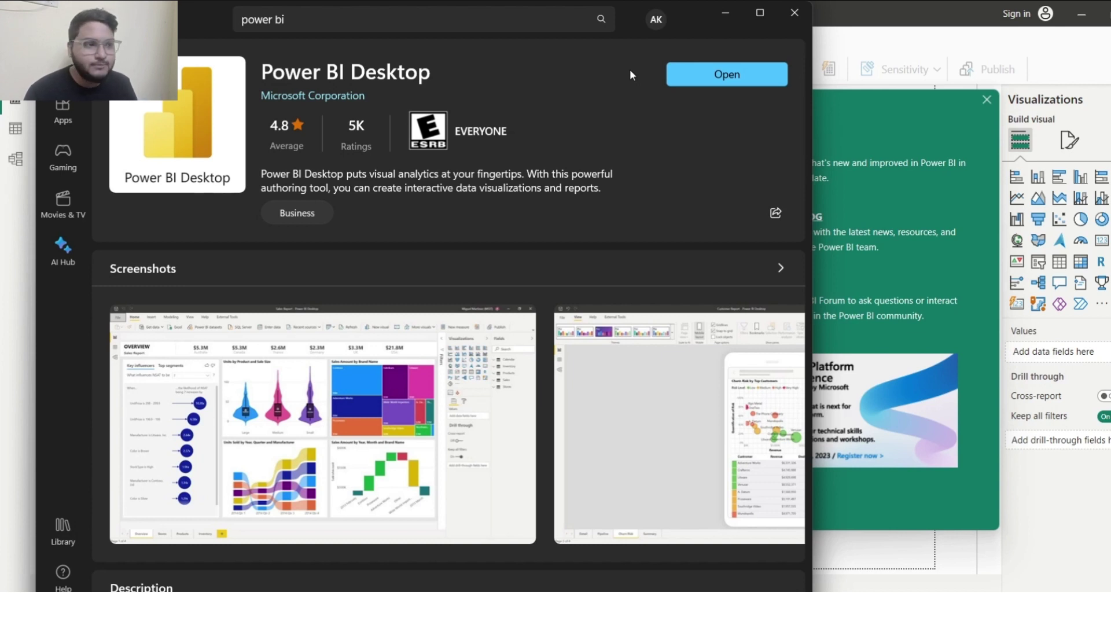
Step: Close Microsoft Store and dismiss the Power BI Desktop start screen to reach the blank report
left_click(795, 12)
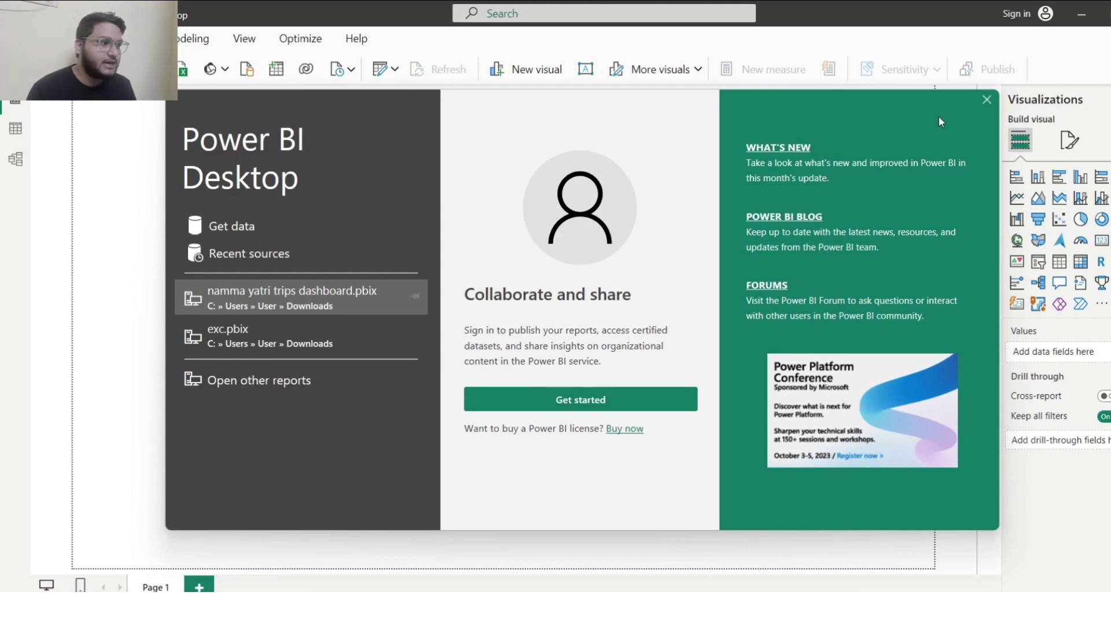
left_click(985, 101)
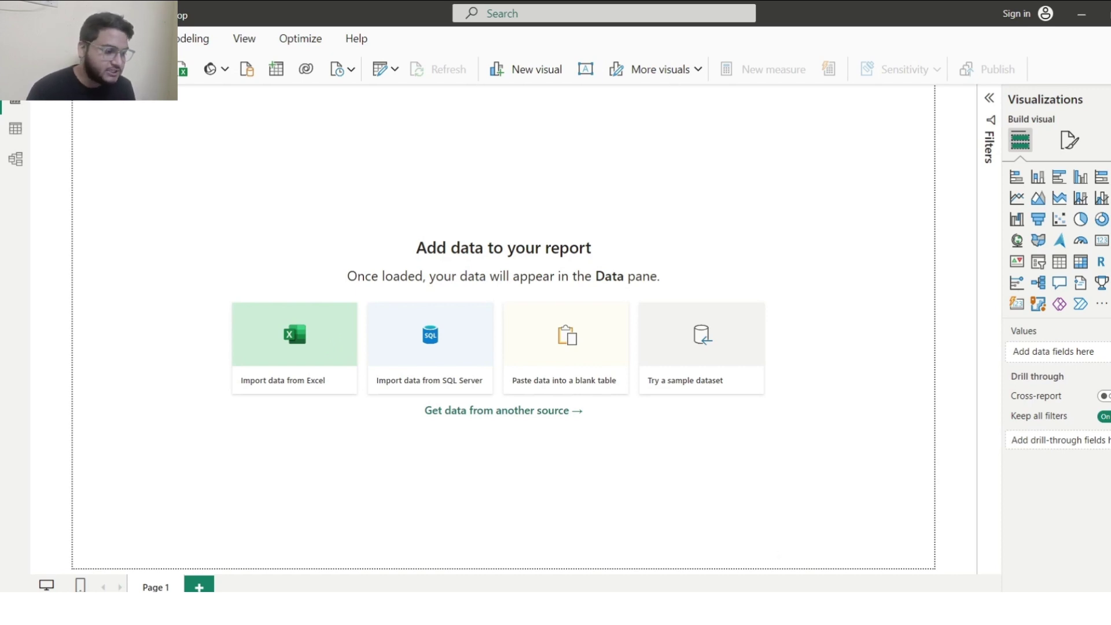
Step: Switch to the portpro - Copy workbook in Excel and return to the first rows of the trip_details sheet
key("alt+Tab")
scroll(305, 354, "up", 20)
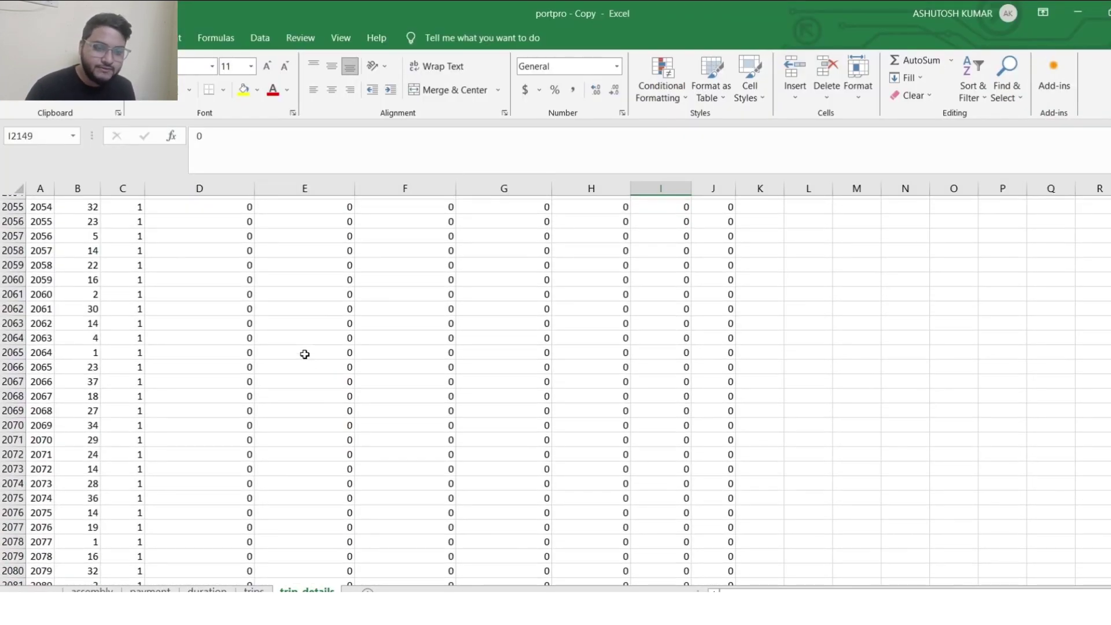
left_click(37, 420)
key("ctrl+Up")
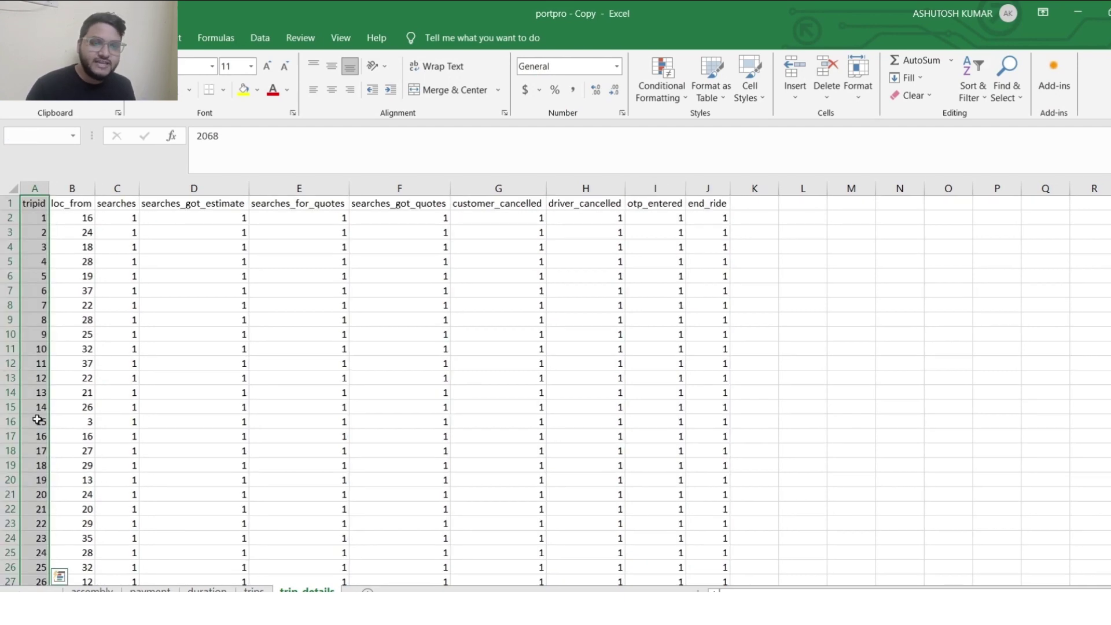
left_click(40, 318)
scroll(50, 266, "up", 3)
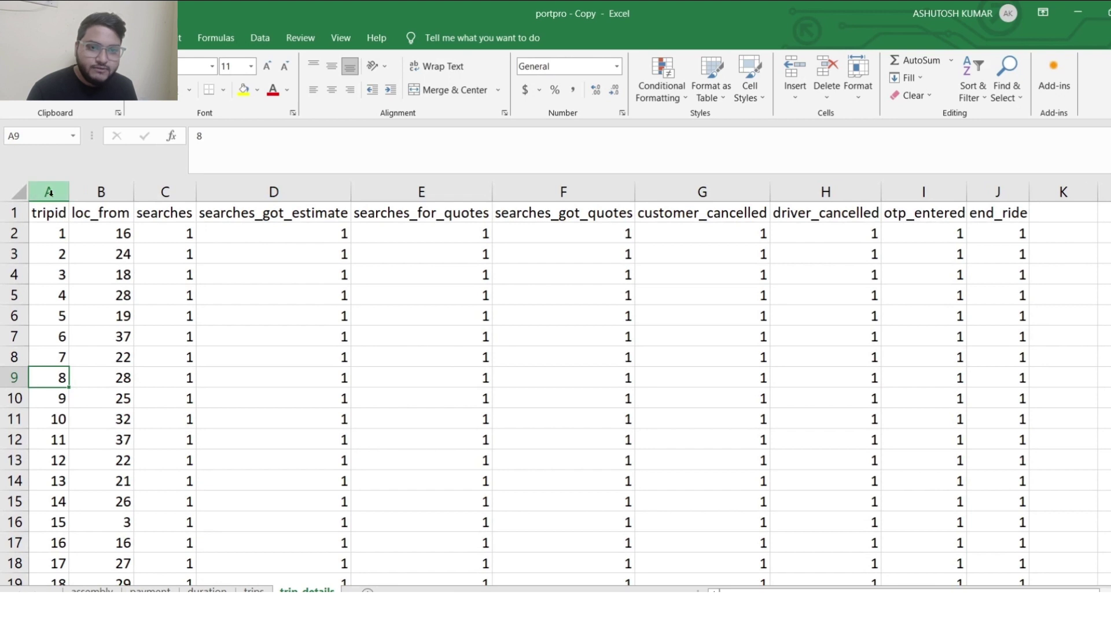
Step: Examine the tripid, loc_from and searches columns of the trip_details sheet by selecting each of them
left_click(52, 213)
key("ctrl+shift+Down")
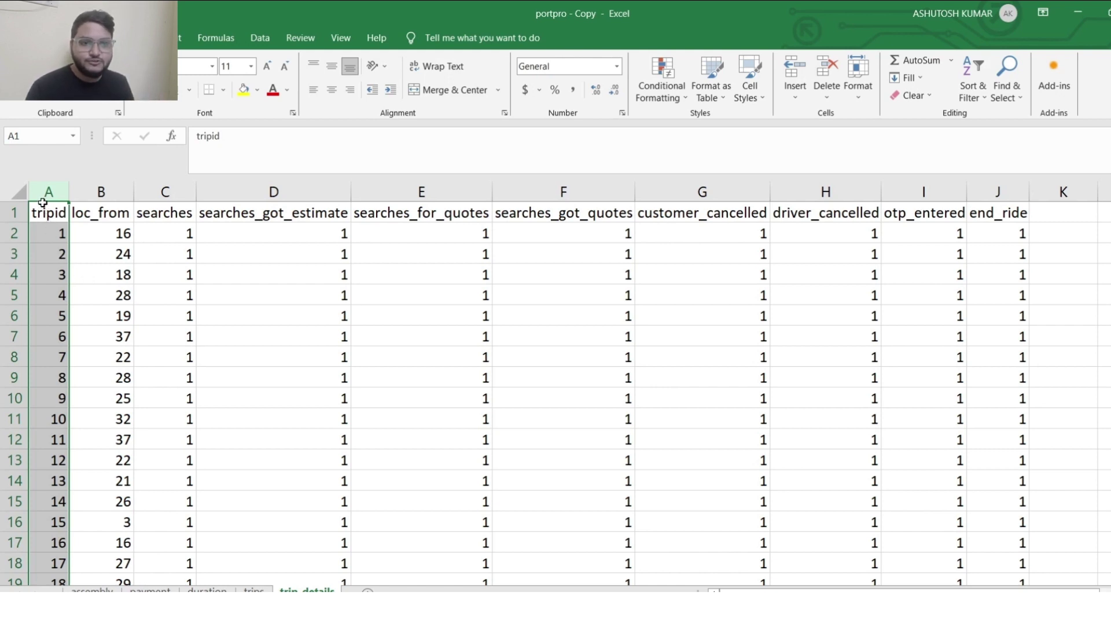
left_click(100, 180)
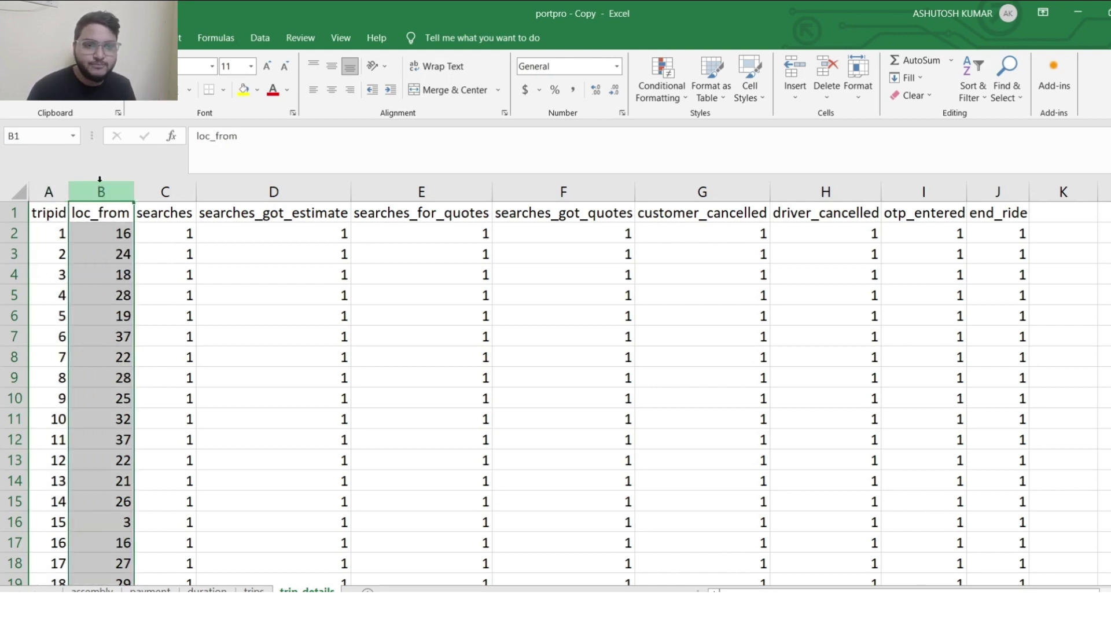
left_click(169, 190)
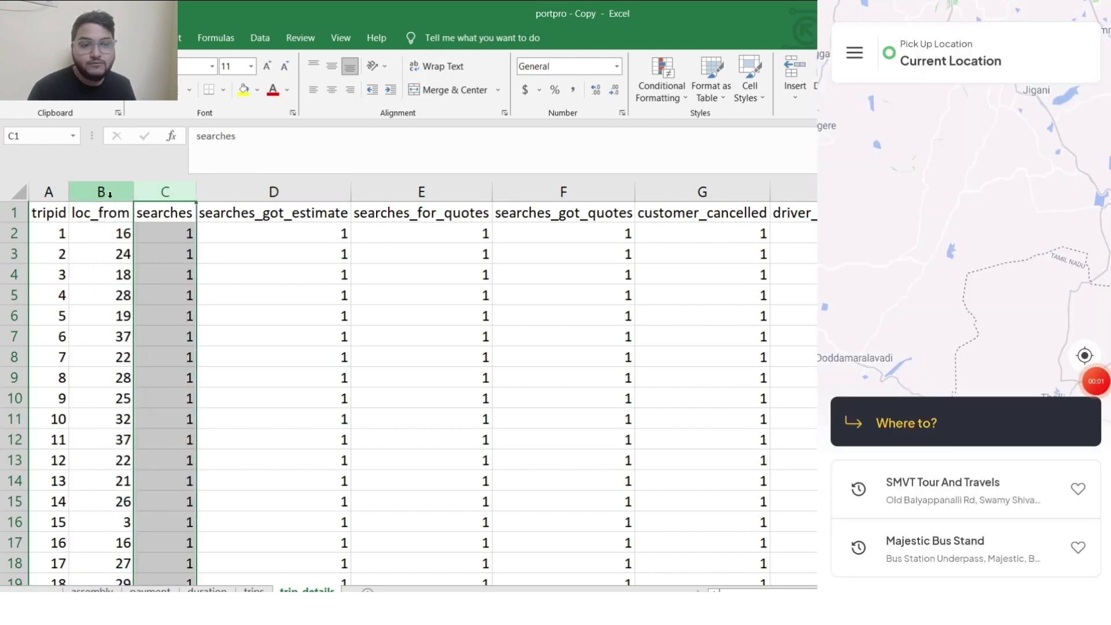
left_click(102, 191)
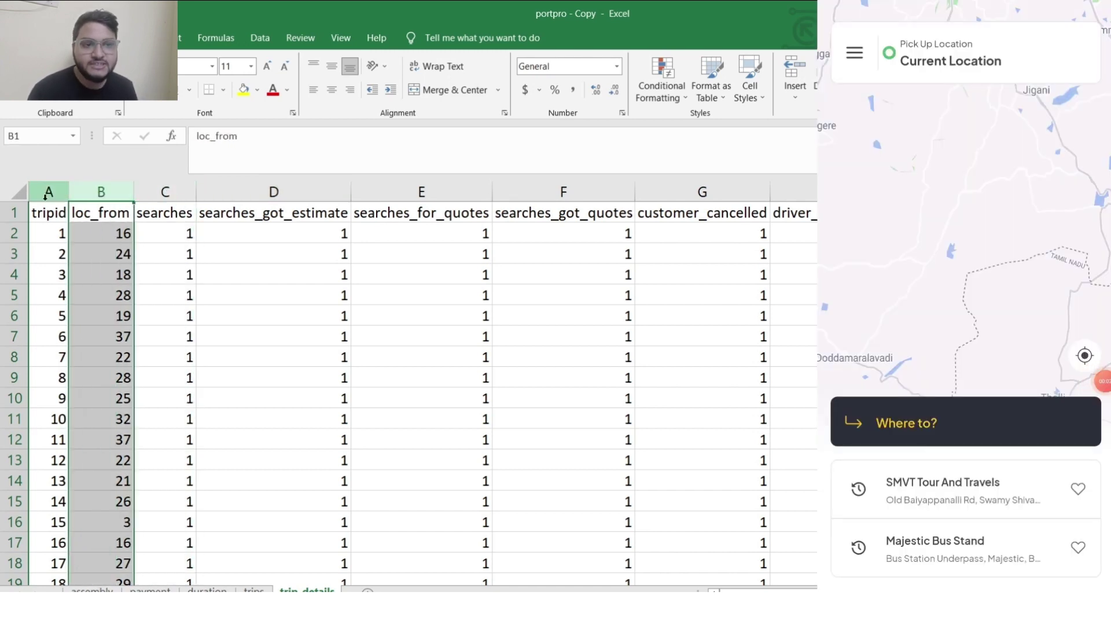
left_click(146, 188)
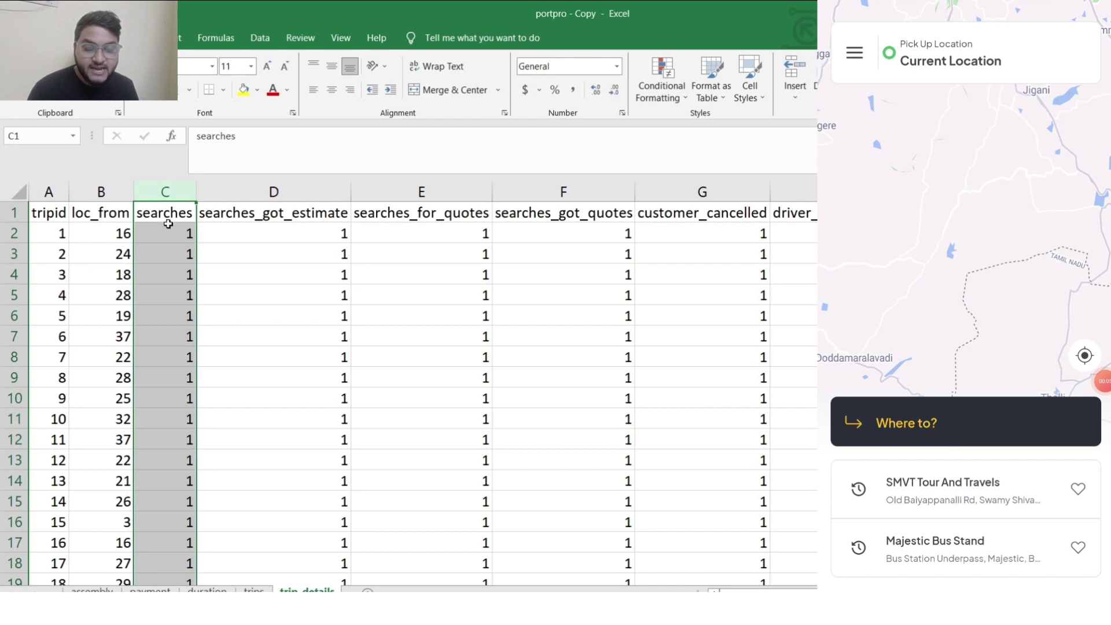
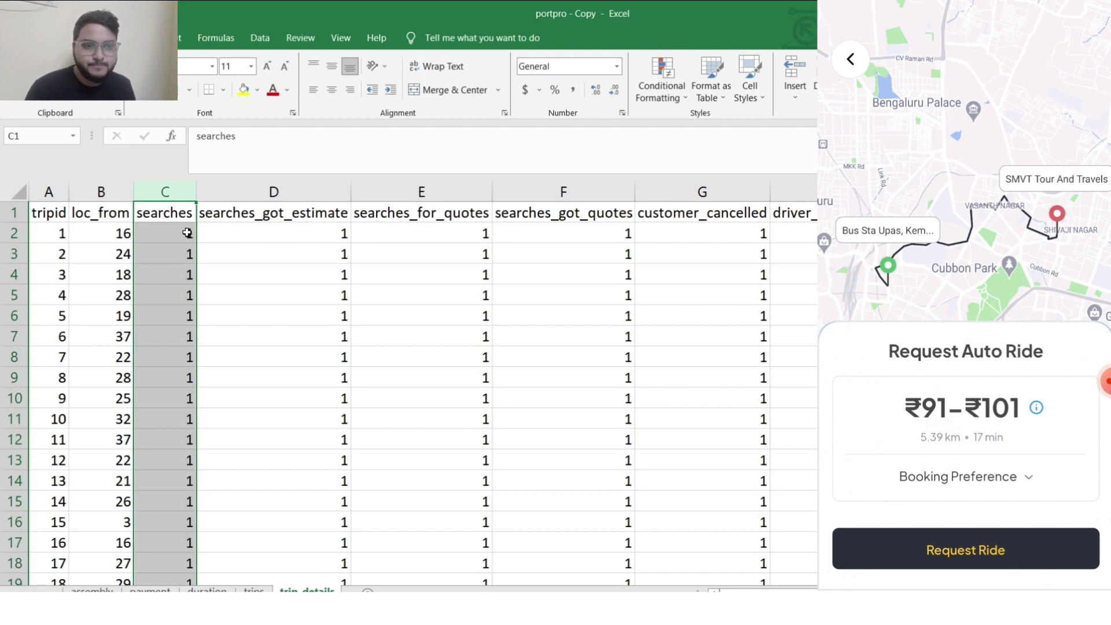
Step: Examine the searches_got_estimate and searches_for_quotes columns, highlighting the word "quotes" in the latter's header
left_click(280, 189)
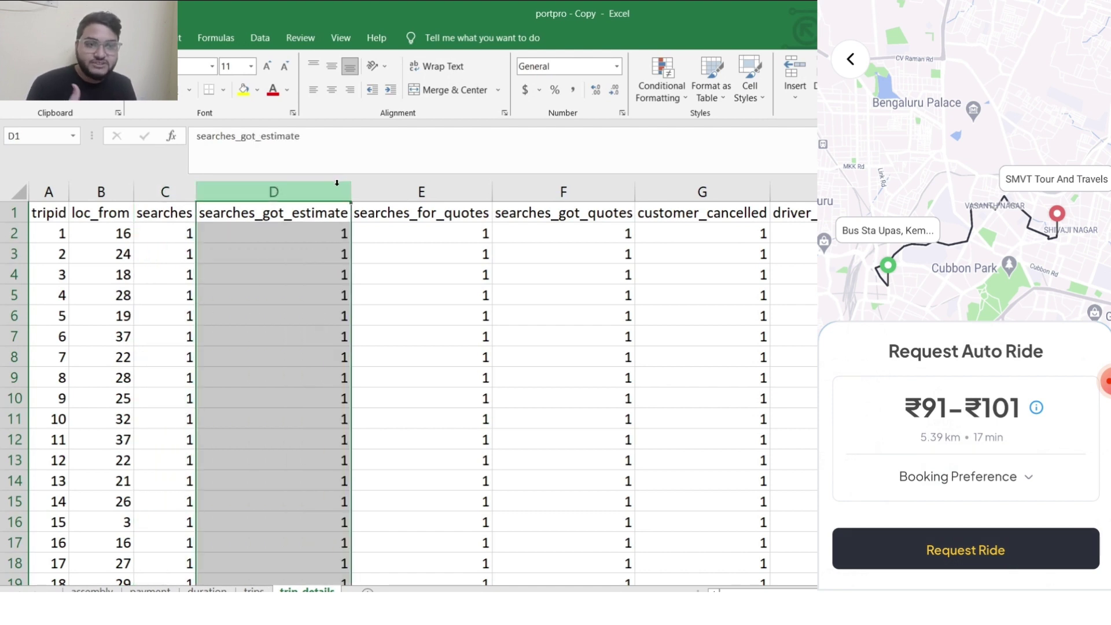
left_click(385, 185)
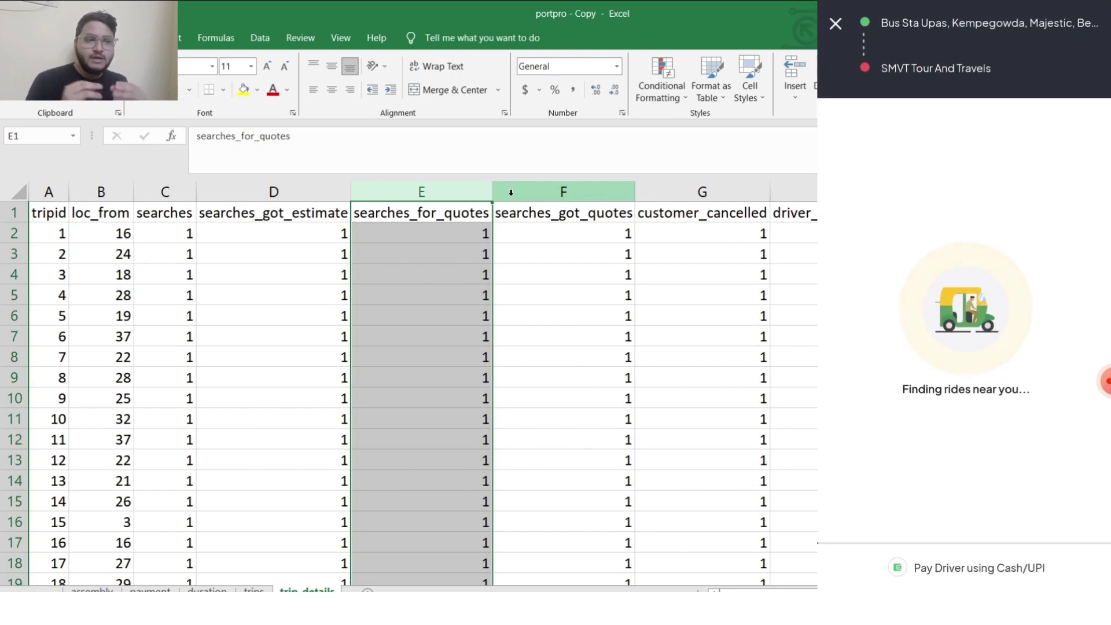
left_click(449, 215)
double_click(449, 215)
left_click_drag(449, 217, 493, 215)
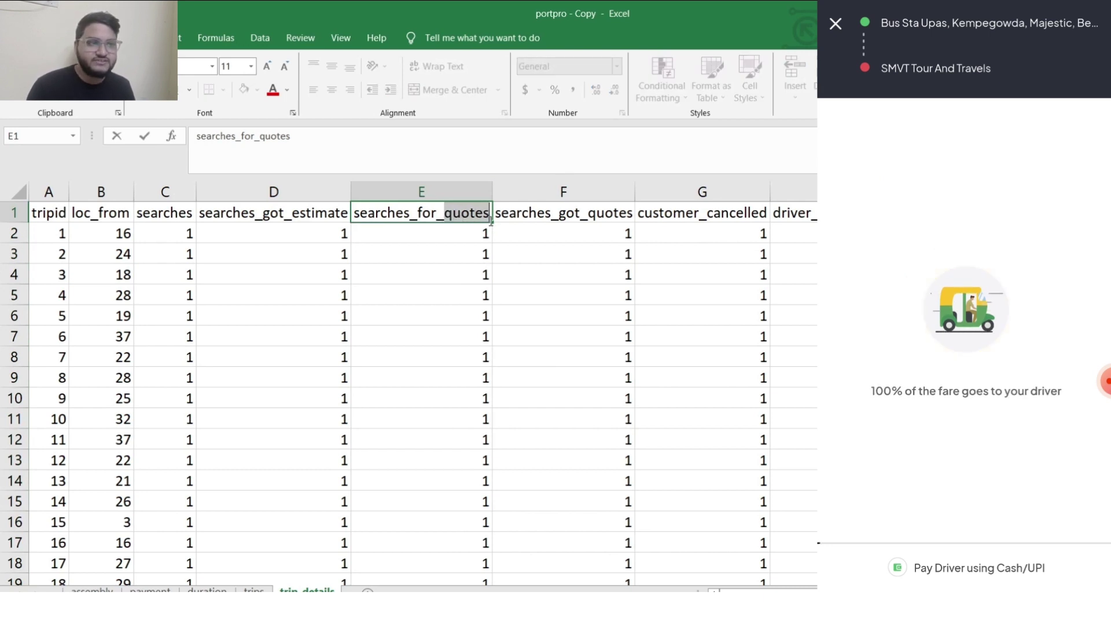
Step: Compare the searches_for_quotes and searches_got_quotes columns of the trip_details sheet by selecting each of them
left_click(517, 214)
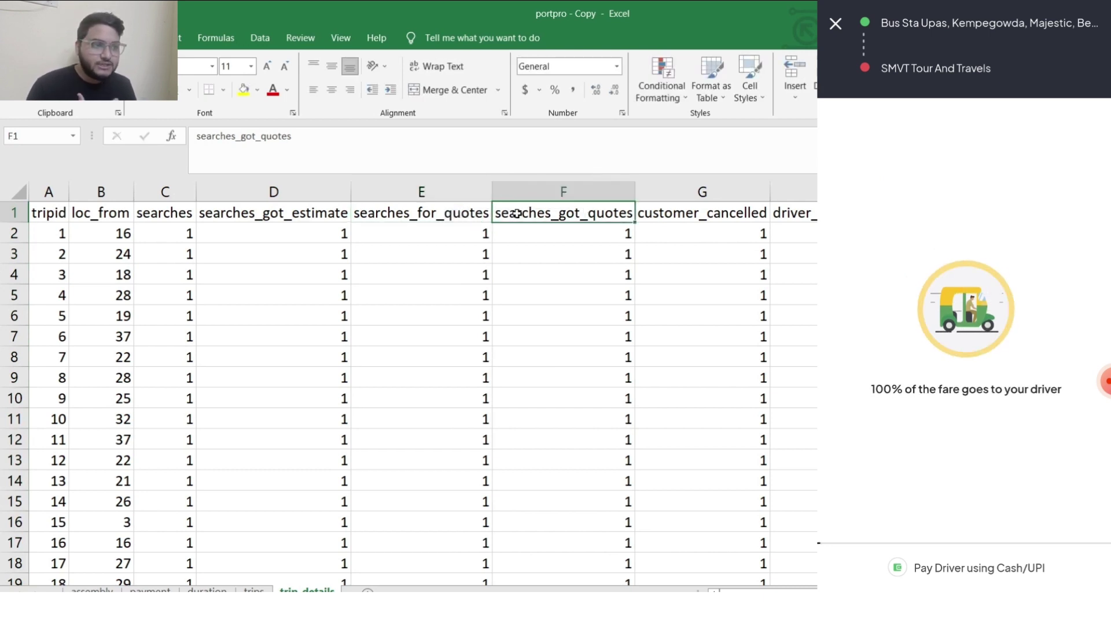
left_click(463, 191)
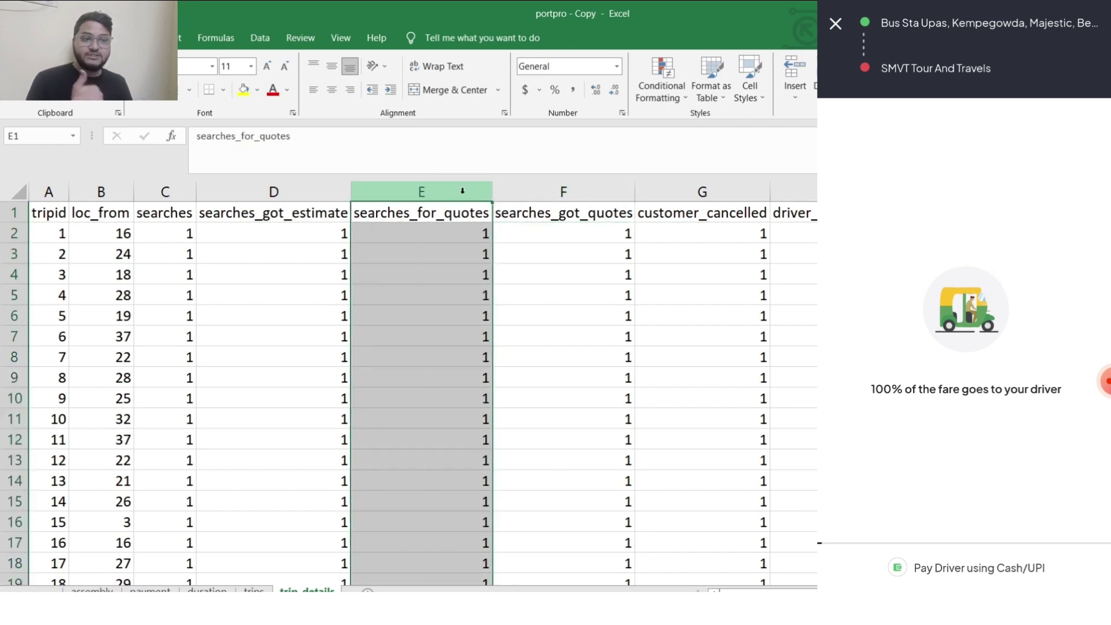
left_click(517, 186)
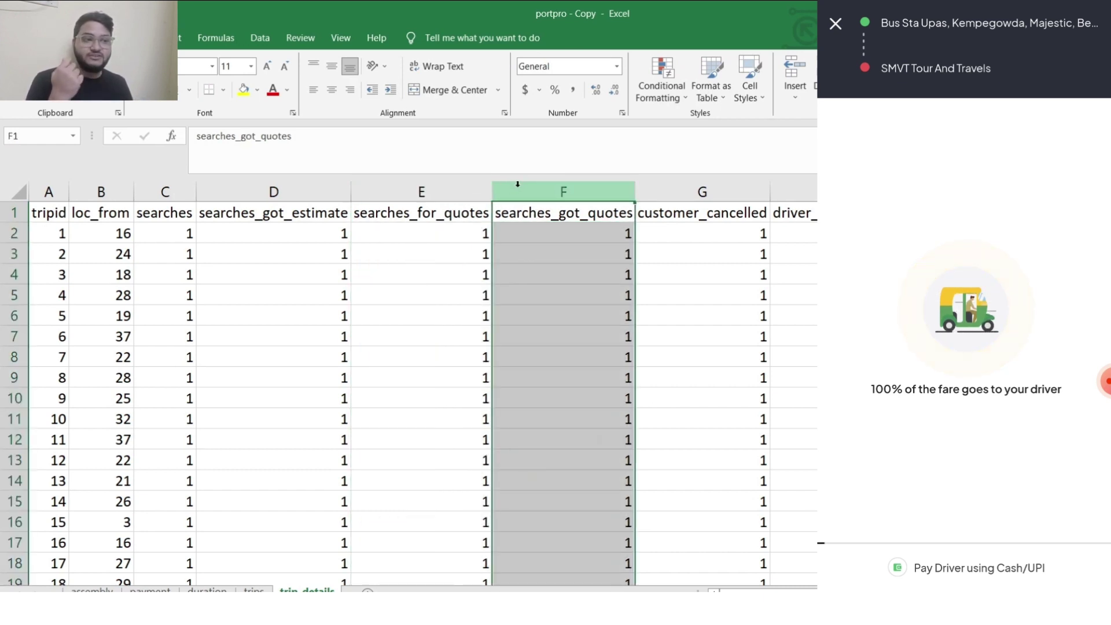
Step: Widen the customer_not_cancelled column in the trip_details sheet so that its full header fits
left_click(649, 184)
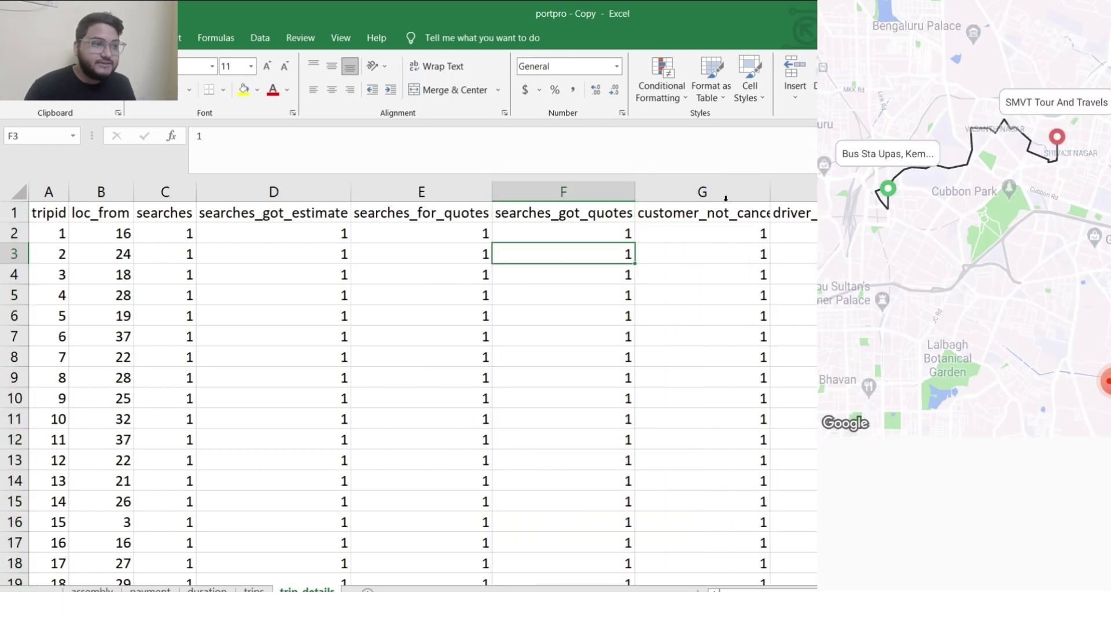
left_click(726, 194)
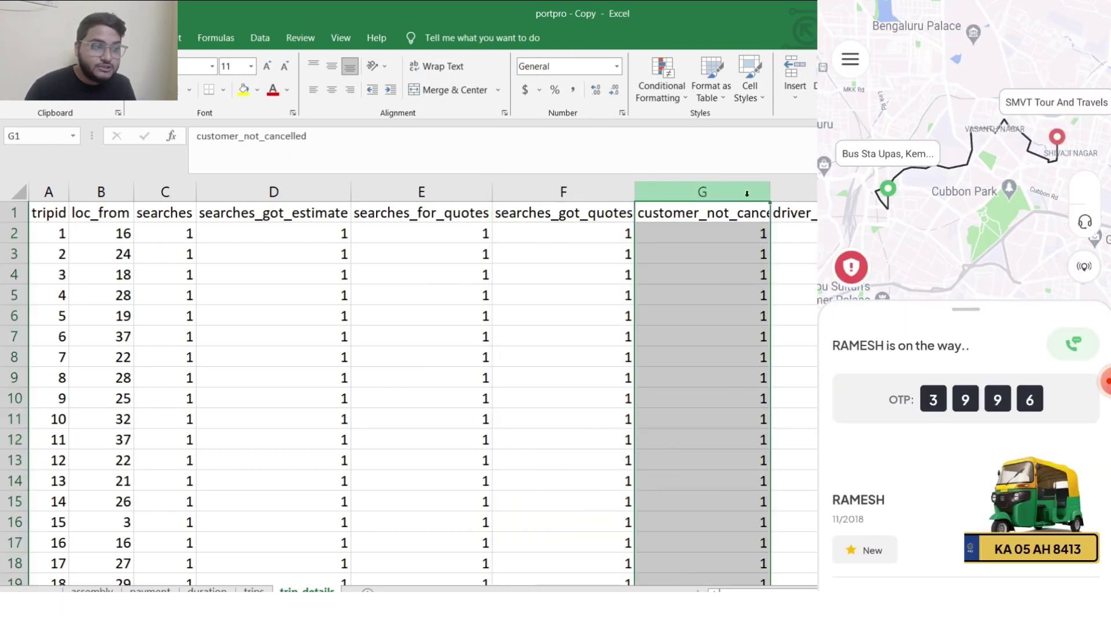
left_click_drag(770, 195, 803, 195)
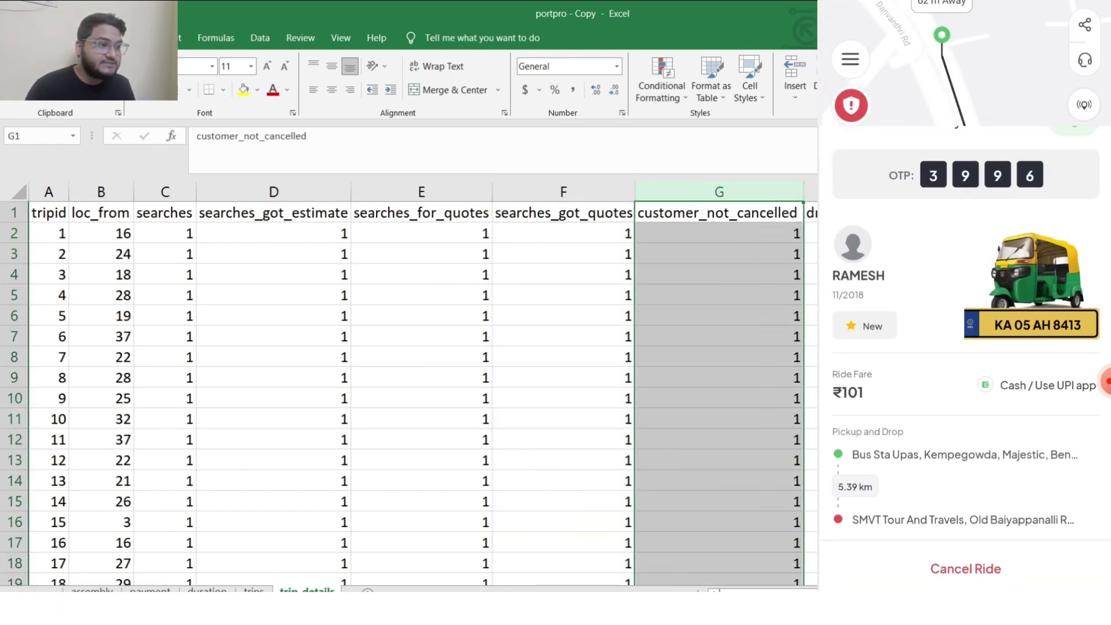
left_click(726, 239)
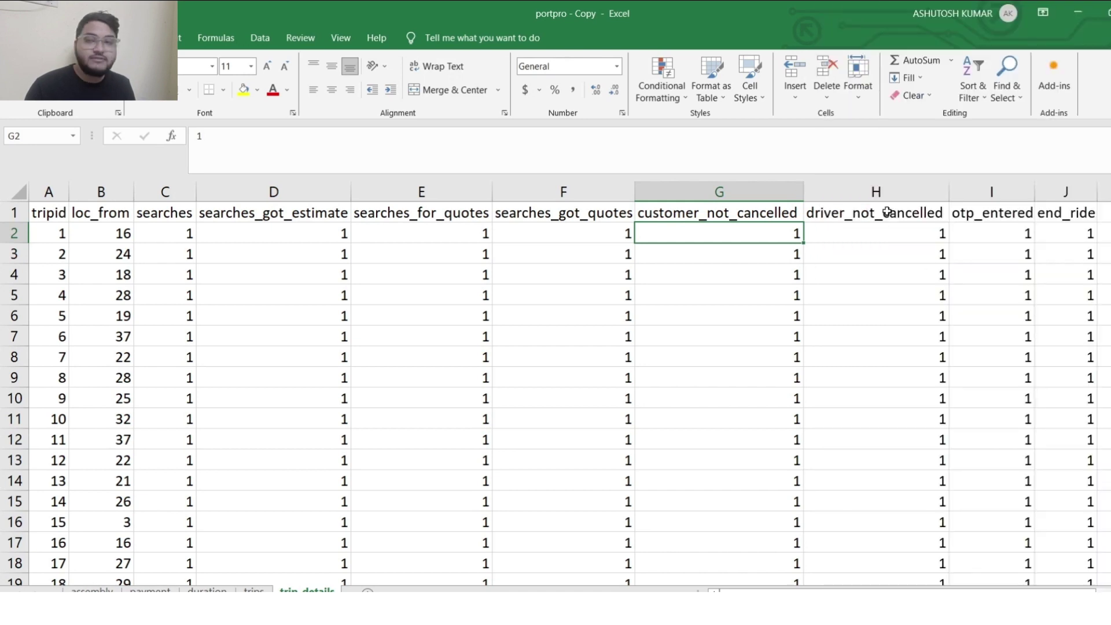
Step: Examine the driver_not_cancelled, otp_entered and end_ride columns of the trip_details sheet, including the first trip's complete record
left_click(889, 214)
left_click(906, 234)
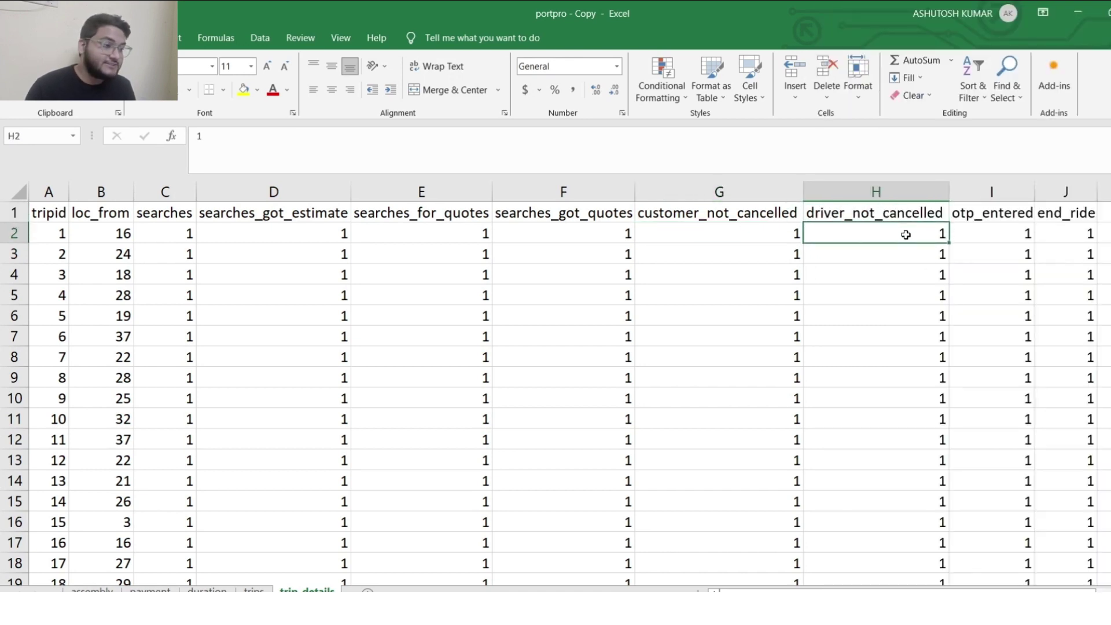
double_click(1005, 213)
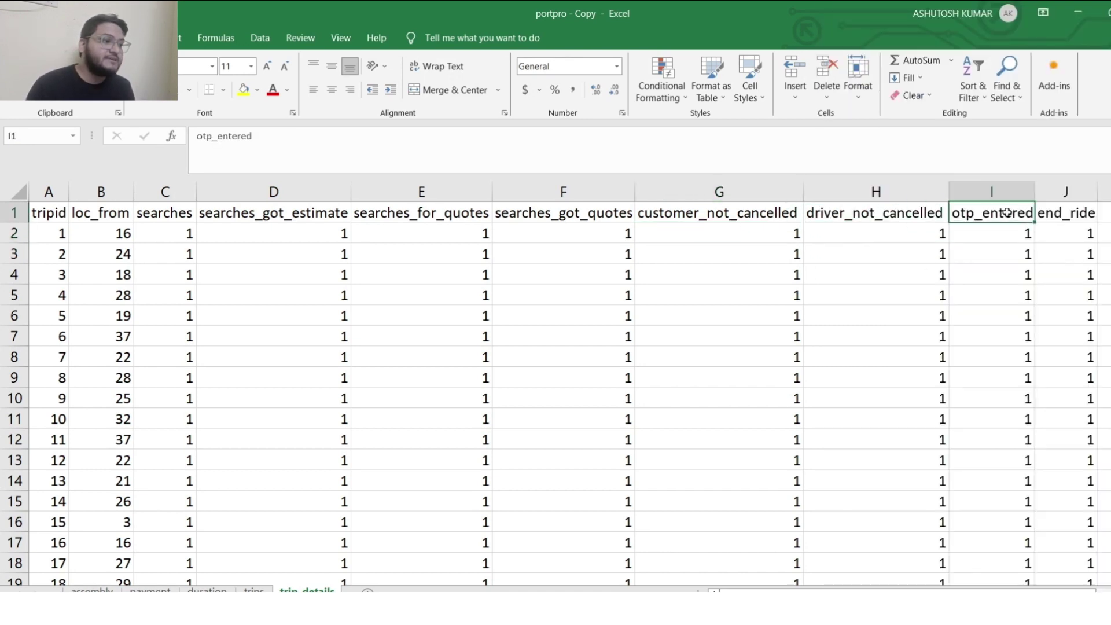
left_click(1008, 237)
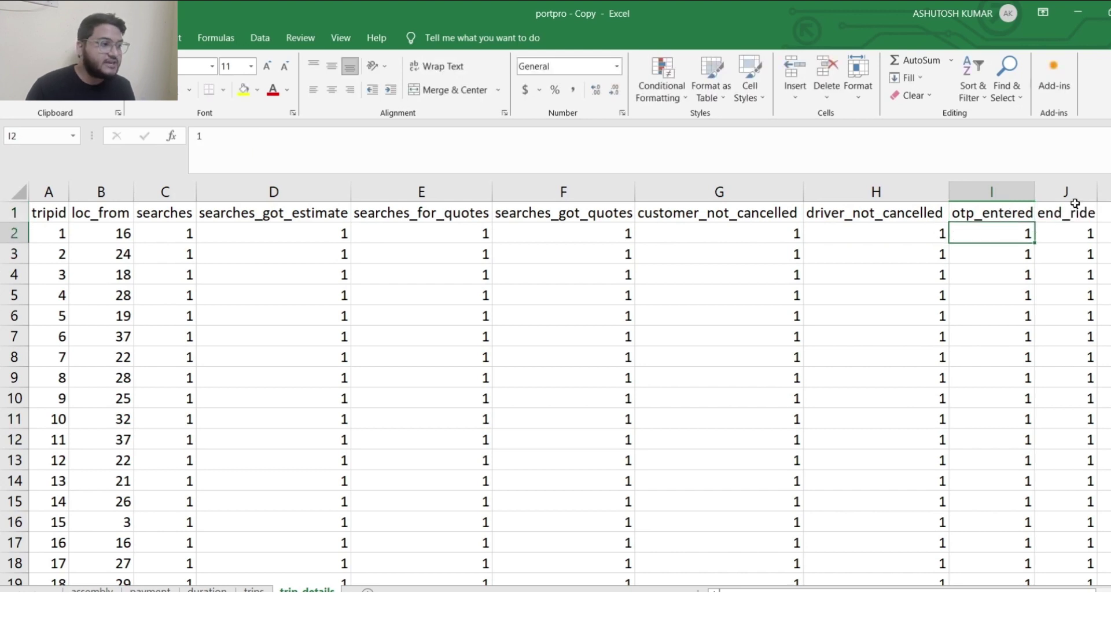
left_click(1074, 211)
left_click(1070, 227)
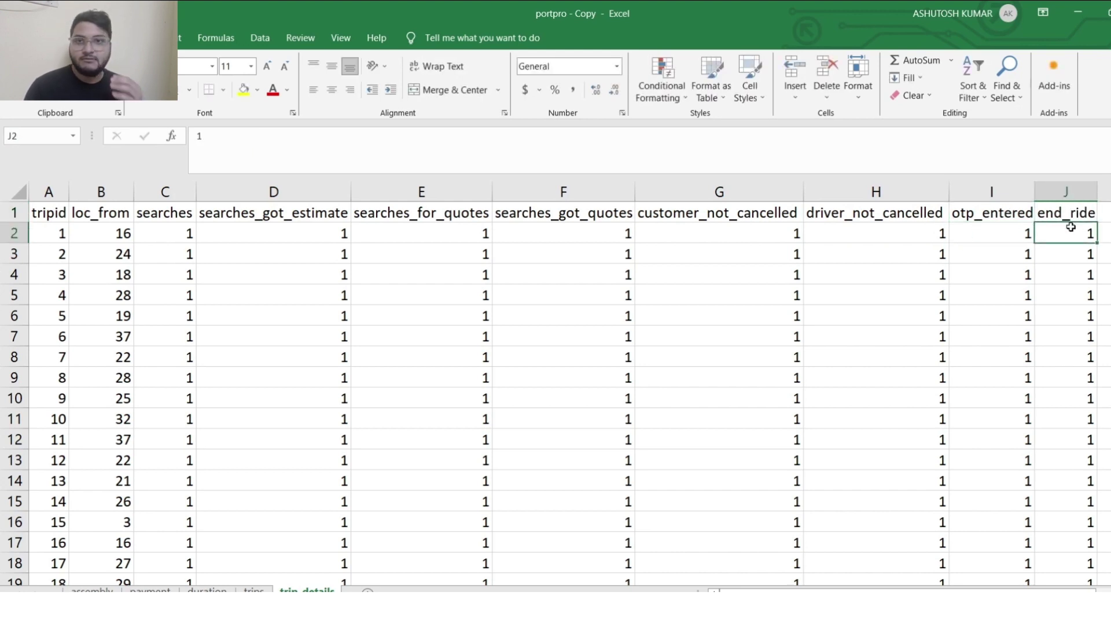
left_click_drag(35, 241, 1053, 237)
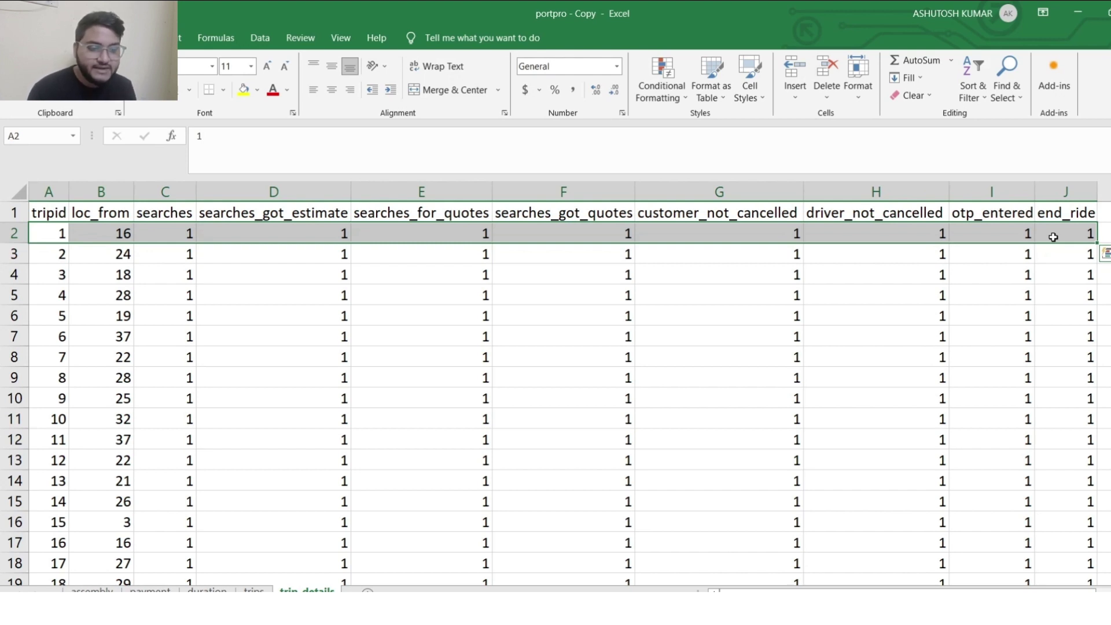
left_click(480, 422)
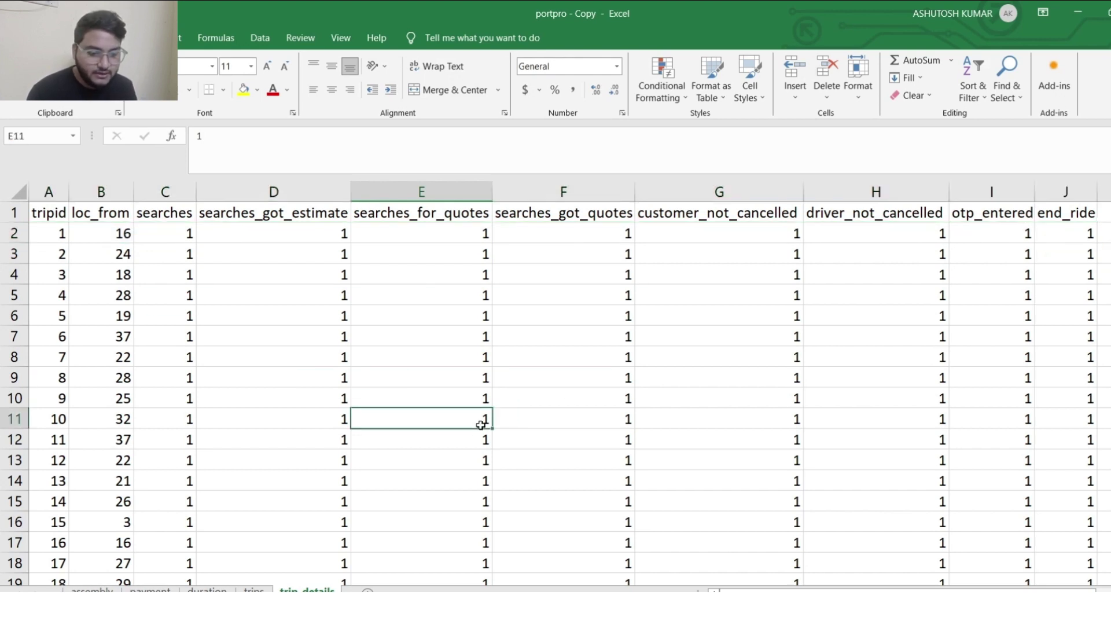
Step: Open the trips sheet, inspect the tripid column and fit the faremethod column's width to its contents
left_click(253, 589)
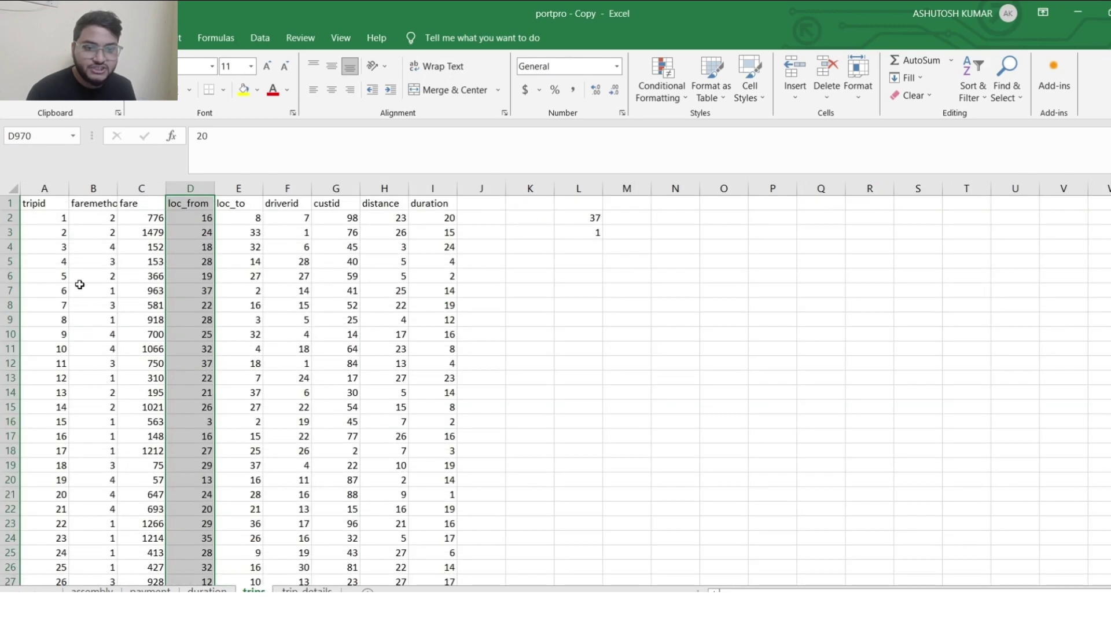
scroll(80, 285, "up", 4, "ctrl")
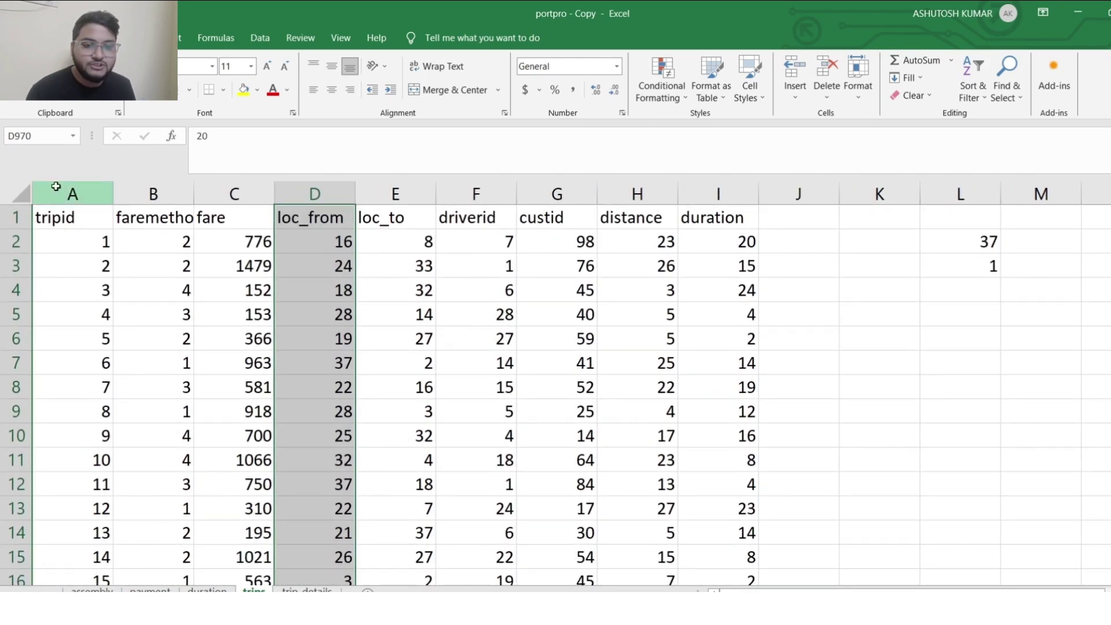
left_click(108, 194)
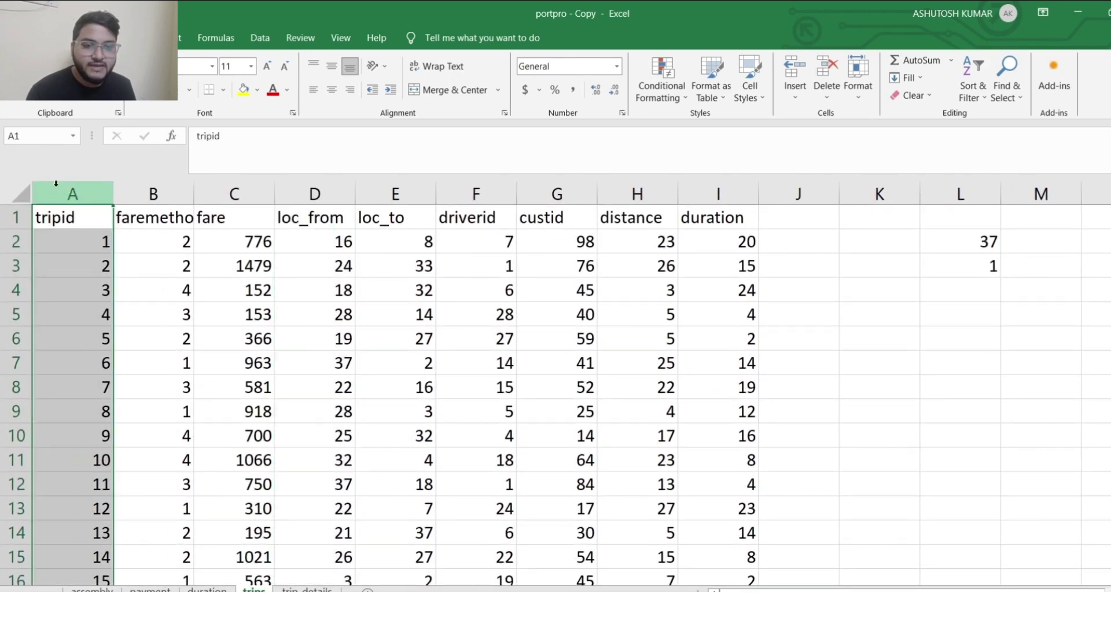
left_click(145, 195)
double_click(194, 198)
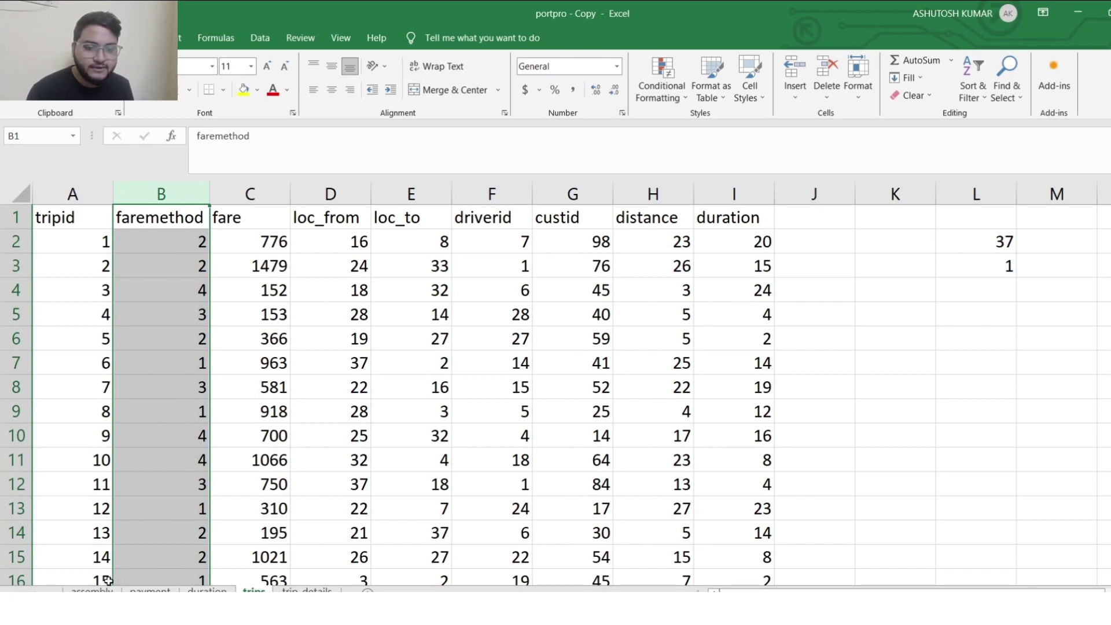
Step: Examine the id and method columns of the payment sheet to see what the fare method codes stand for
left_click(150, 589)
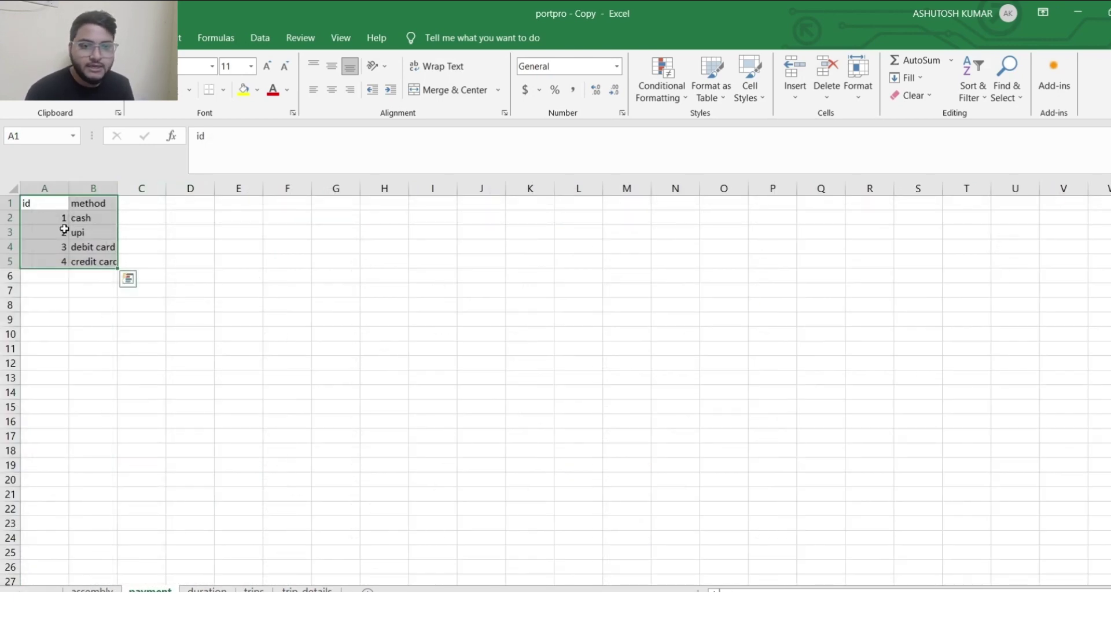
scroll(65, 229, "up", 5)
scroll(64, 228, "up", 1)
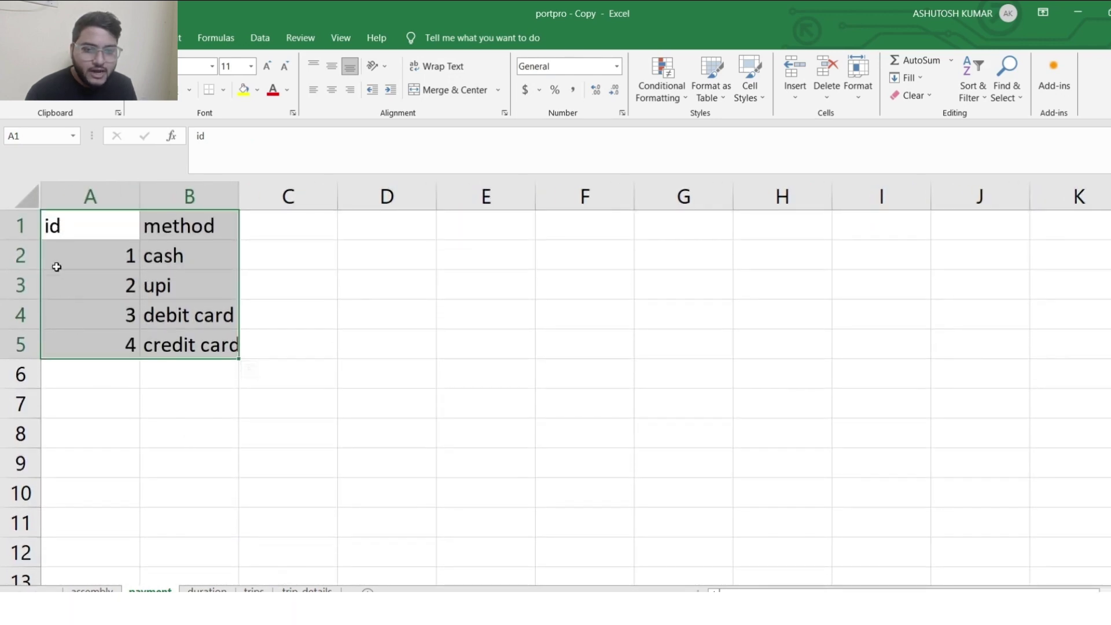
left_click_drag(87, 193, 207, 189)
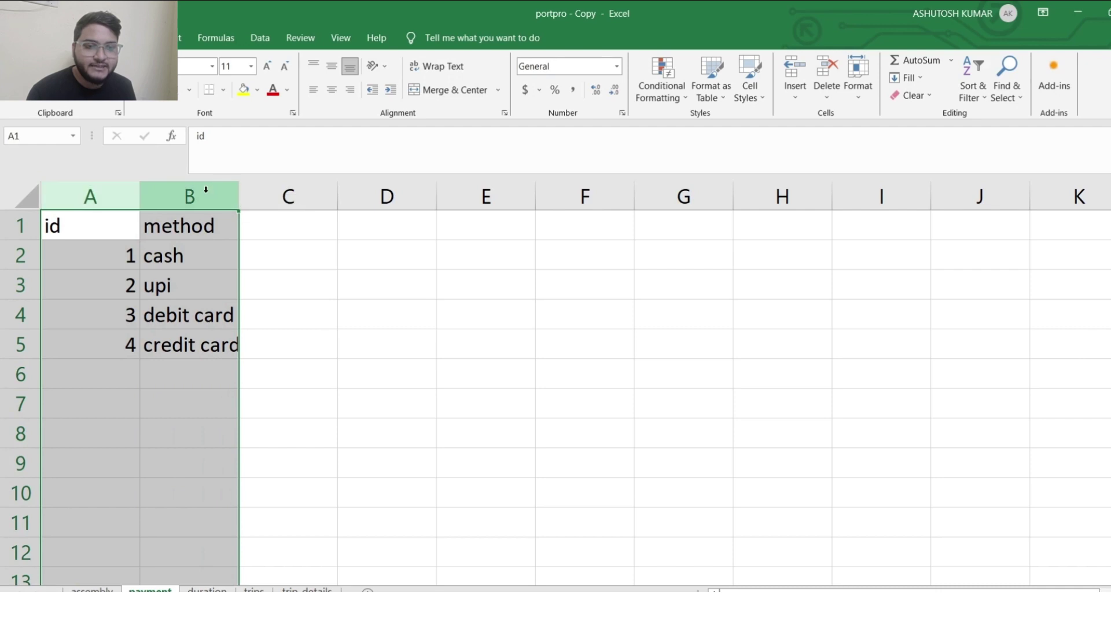
left_click(199, 200)
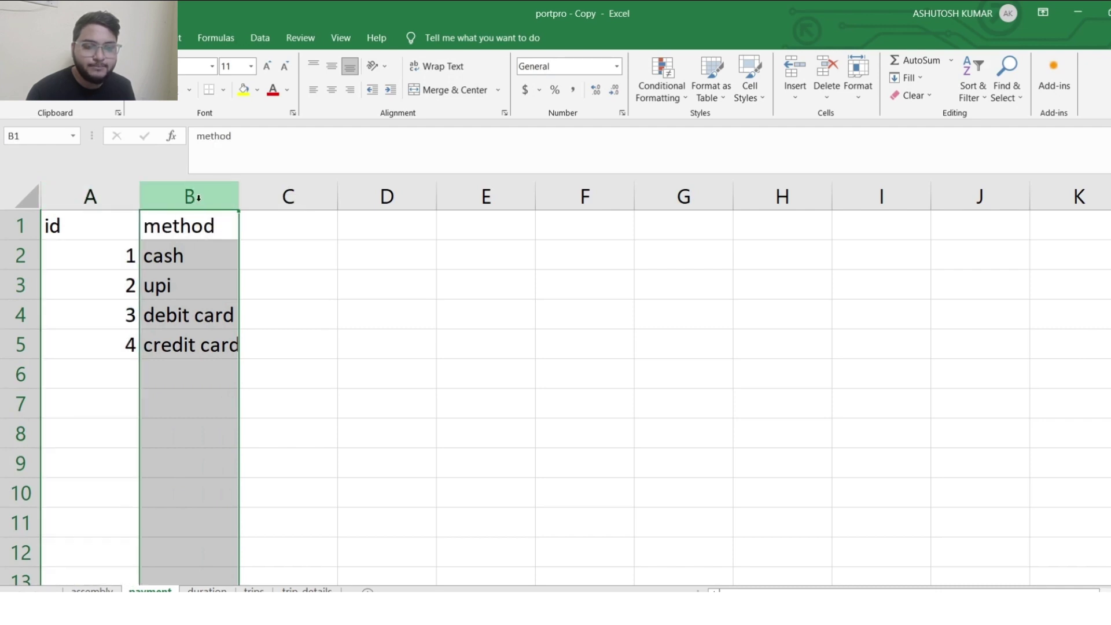
Step: Return to the trips sheet and examine the fare, loc_from, loc_to and driverid columns
left_click(254, 589)
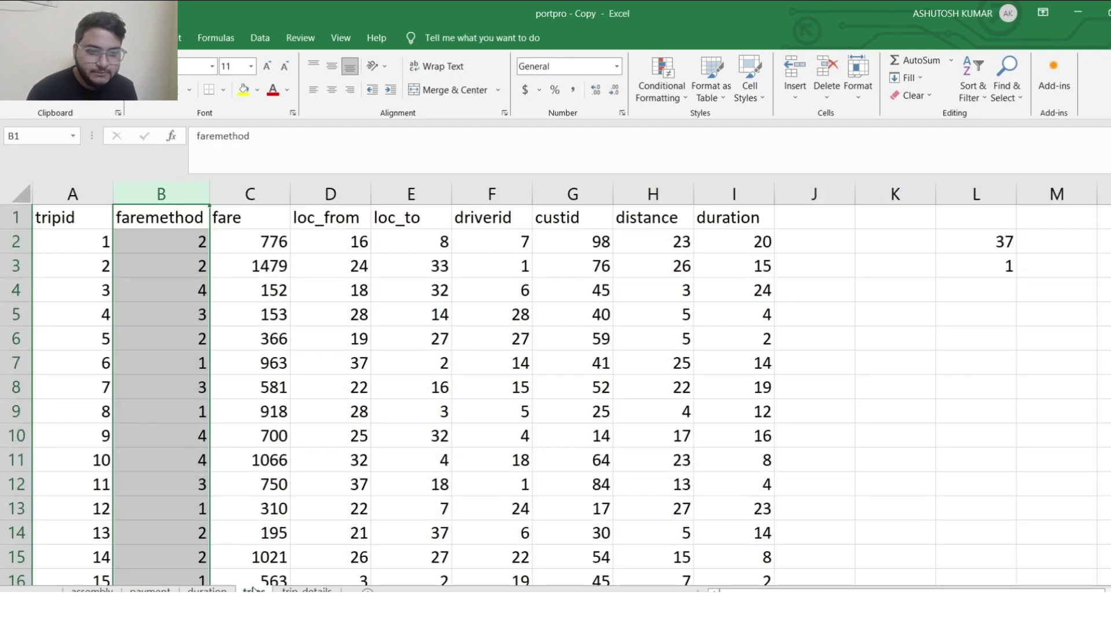
left_click(254, 188)
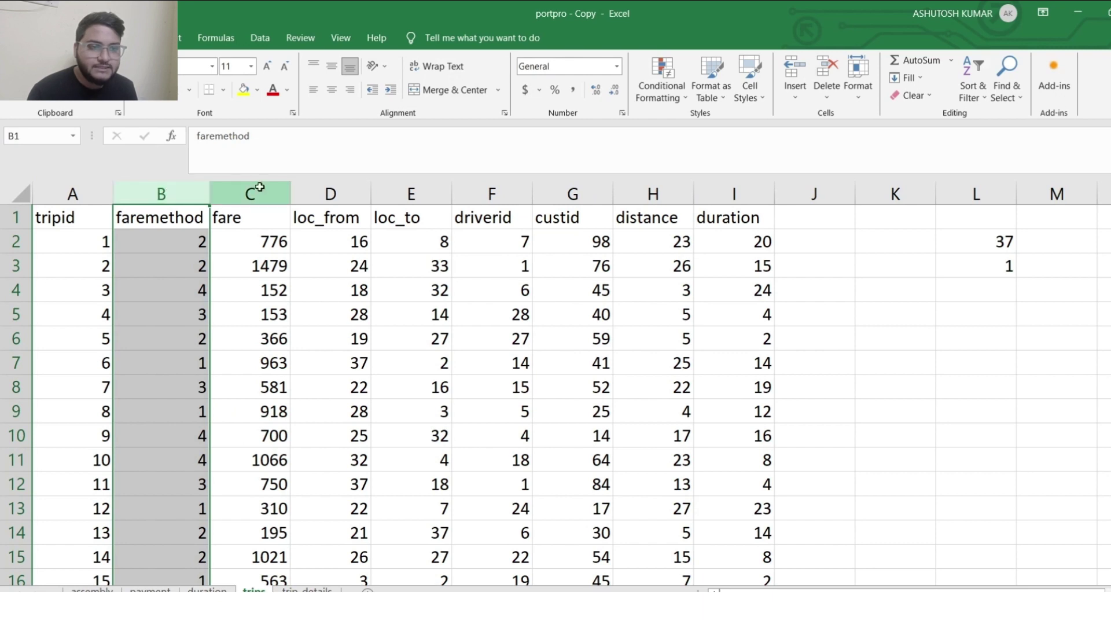
left_click(319, 187)
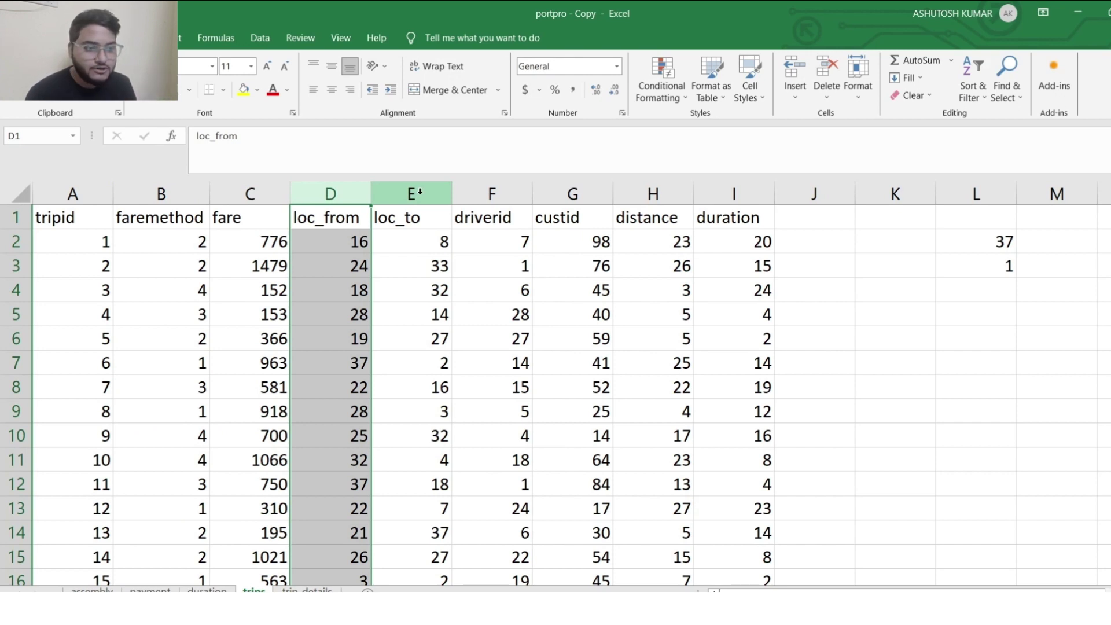
left_click(419, 192)
left_click(498, 199)
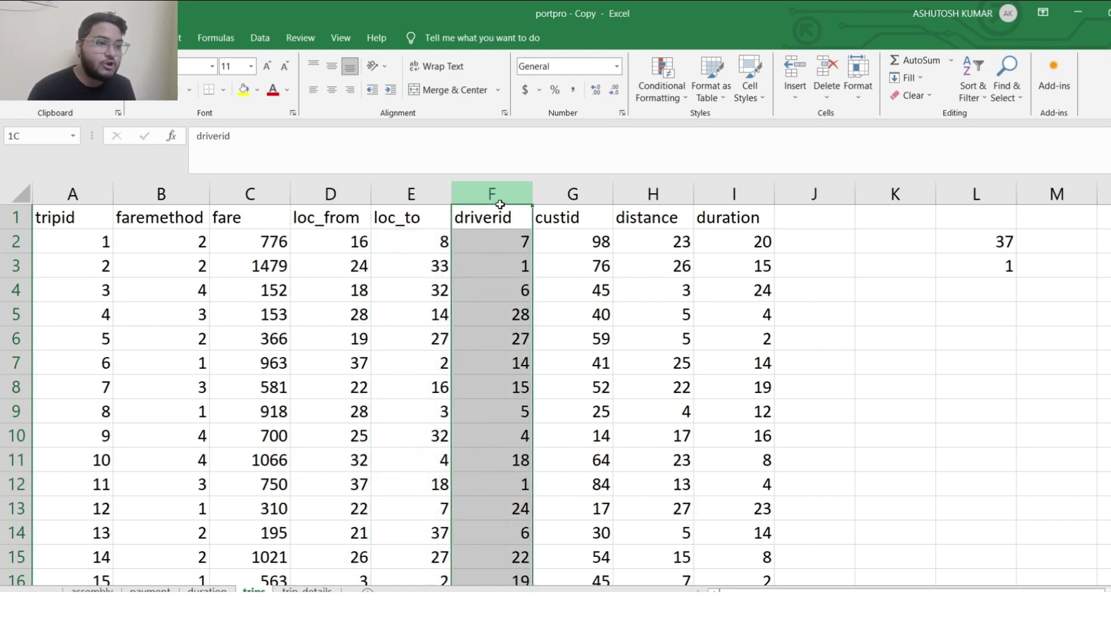
Step: Clear the stray values from column L of the trips sheet
left_click(971, 181)
key("Delete")
Step: Examine the custid, distance and duration columns of the trips sheet
left_click(576, 192)
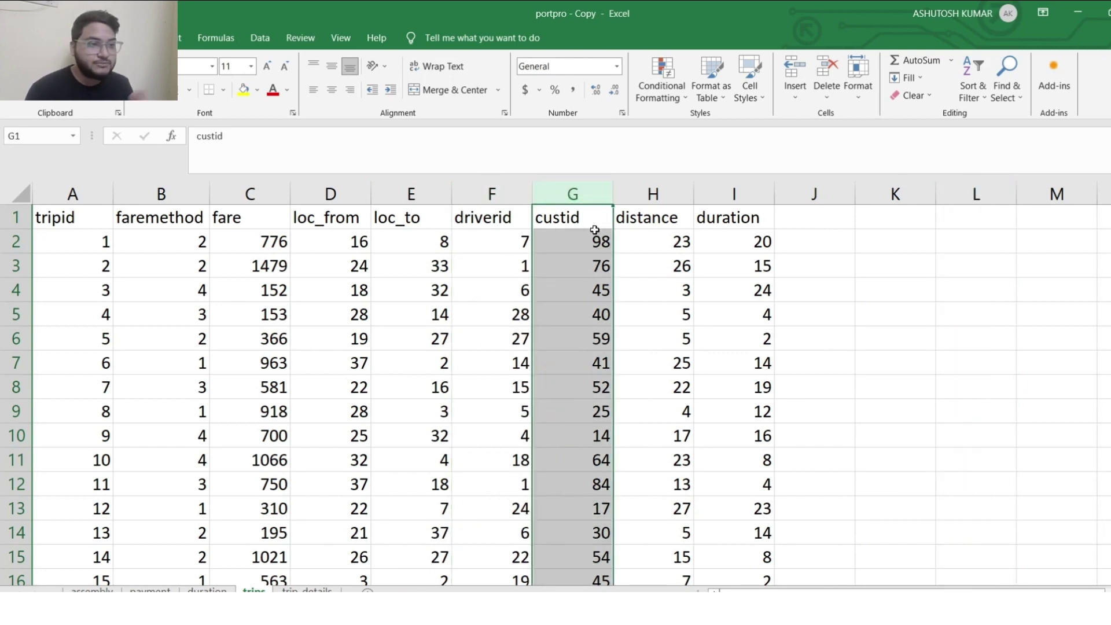
left_click(648, 196)
left_click(658, 250)
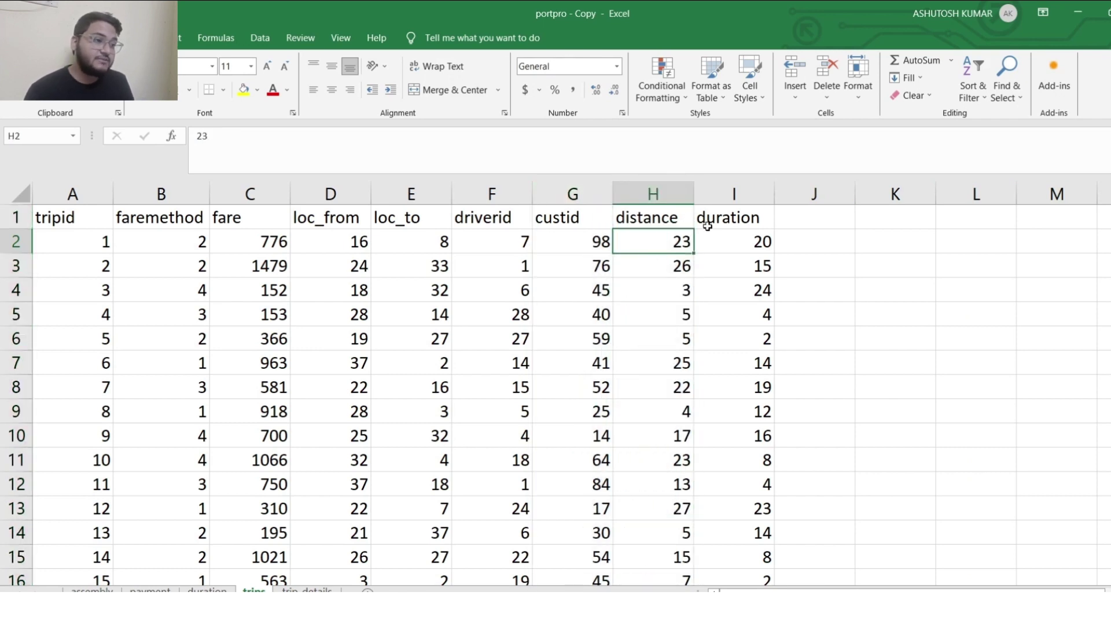
left_click(732, 194)
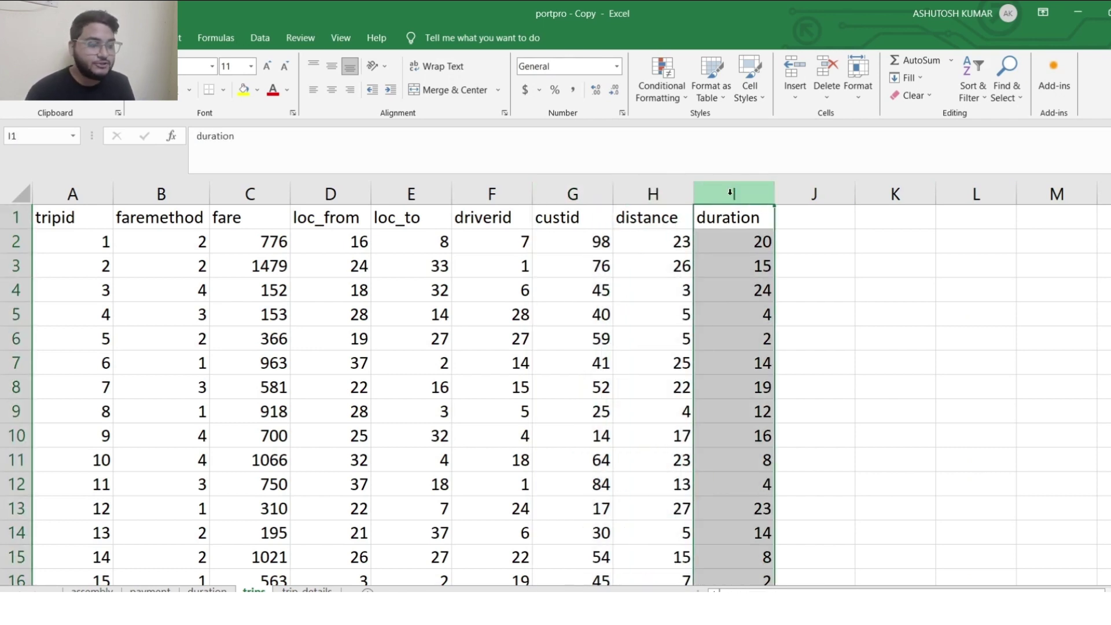
left_click(443, 371)
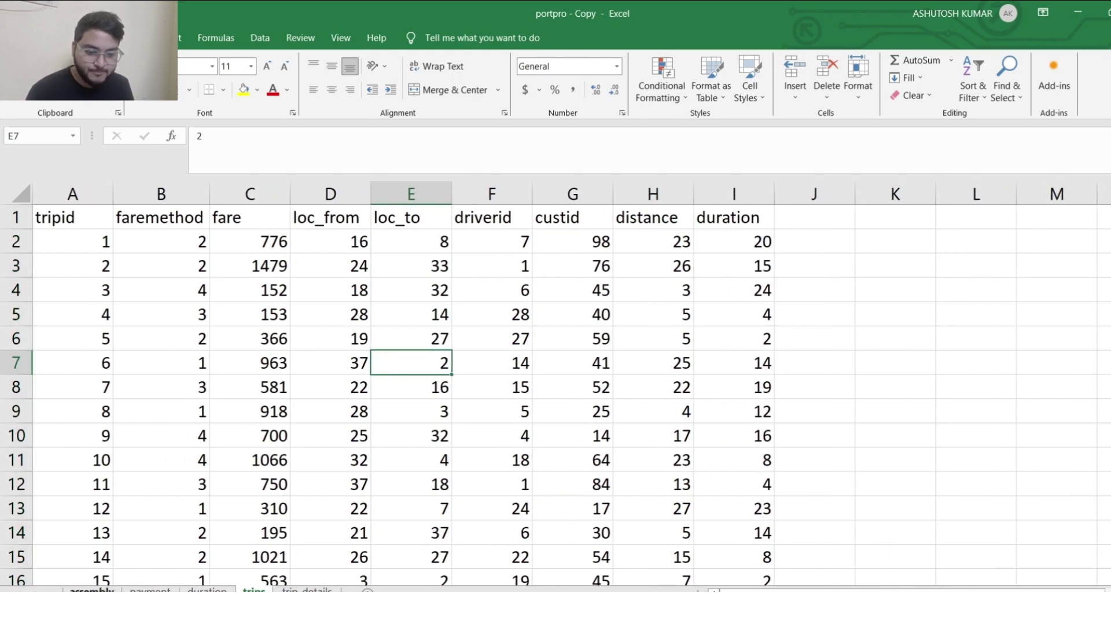
Step: Open the assembly sheet and examine its ID and Assembly columns at a readable size
left_click(92, 590)
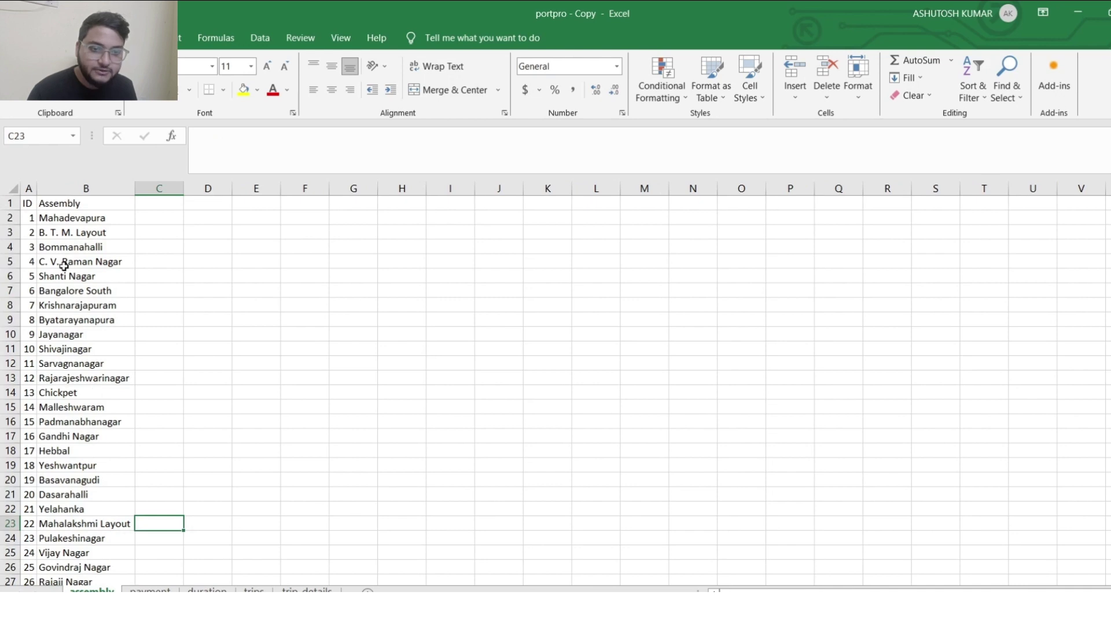
scroll(64, 266, "up", 8, "ctrl")
scroll(63, 267, "up", 1)
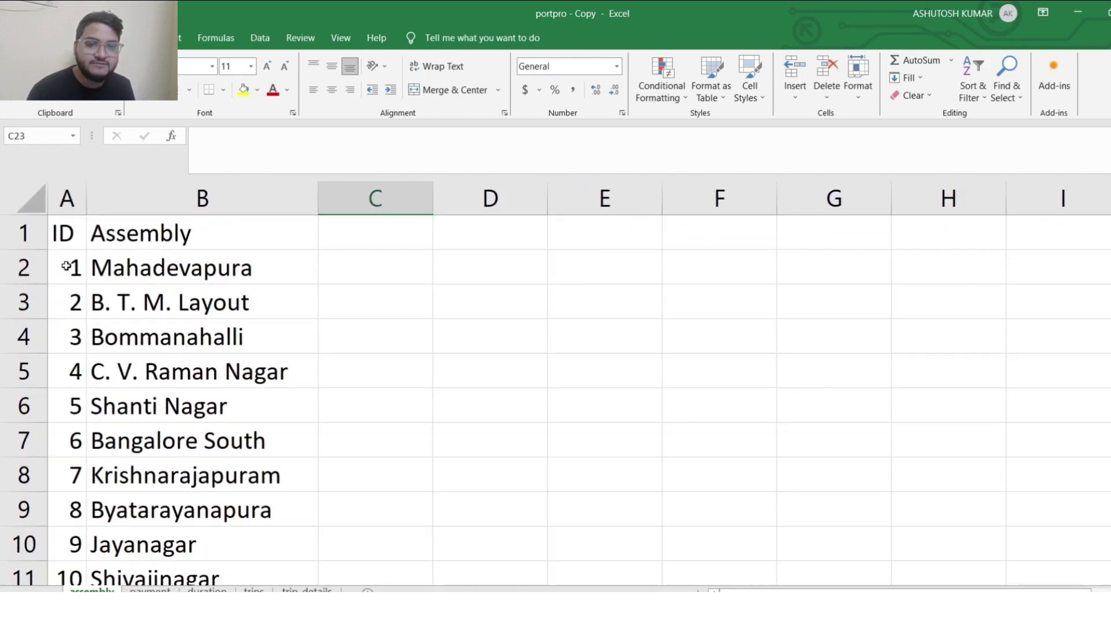
left_click(68, 204)
left_click(134, 204)
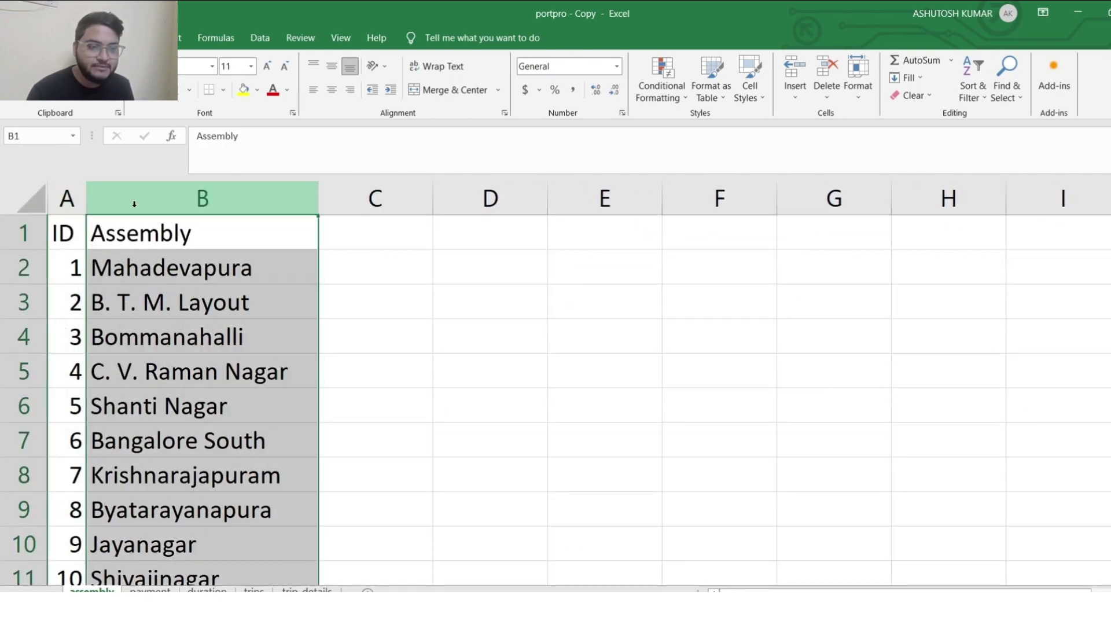
Step: Switch to the namma yatri Open page in the browser and show the Bangalore area table and map by assembly instead of ward
key("alt+Tab")
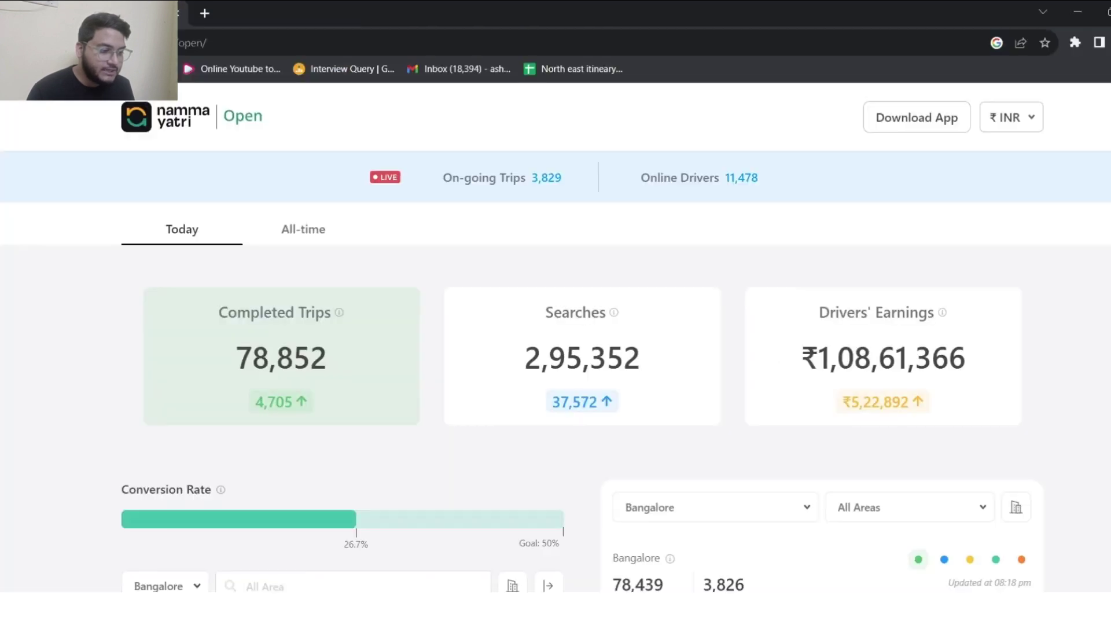
scroll(593, 516, "down", 5)
scroll(593, 517, "down", 1)
scroll(593, 517, "up", 3)
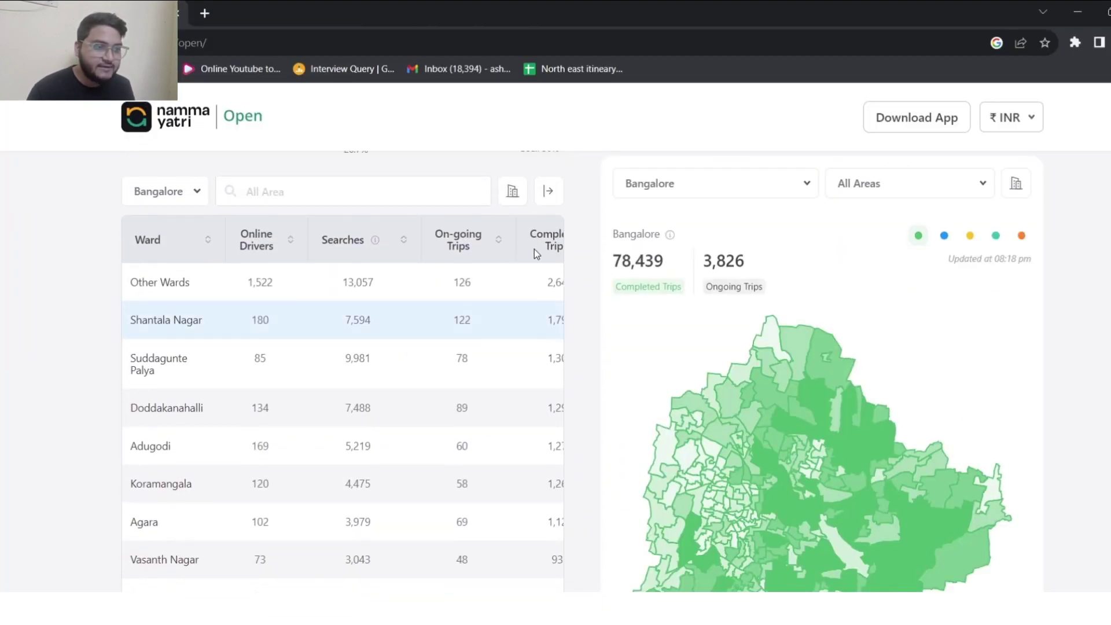
left_click(513, 193)
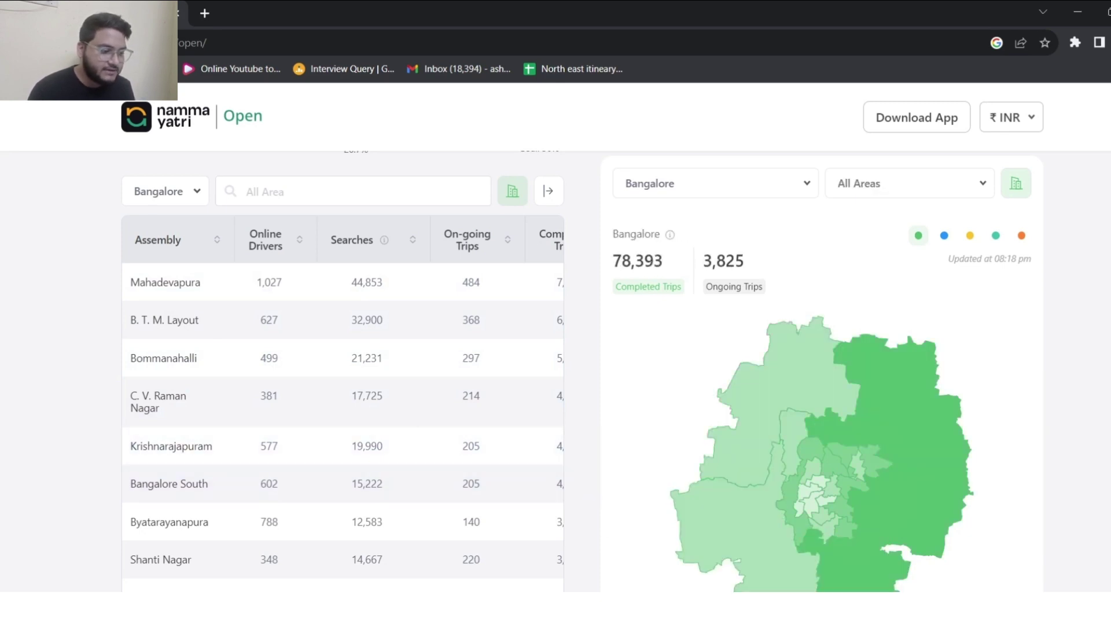
Step: Switch back to the Excel workbook and examine the assembly sheet's ID and Assembly columns
key("alt+Tab")
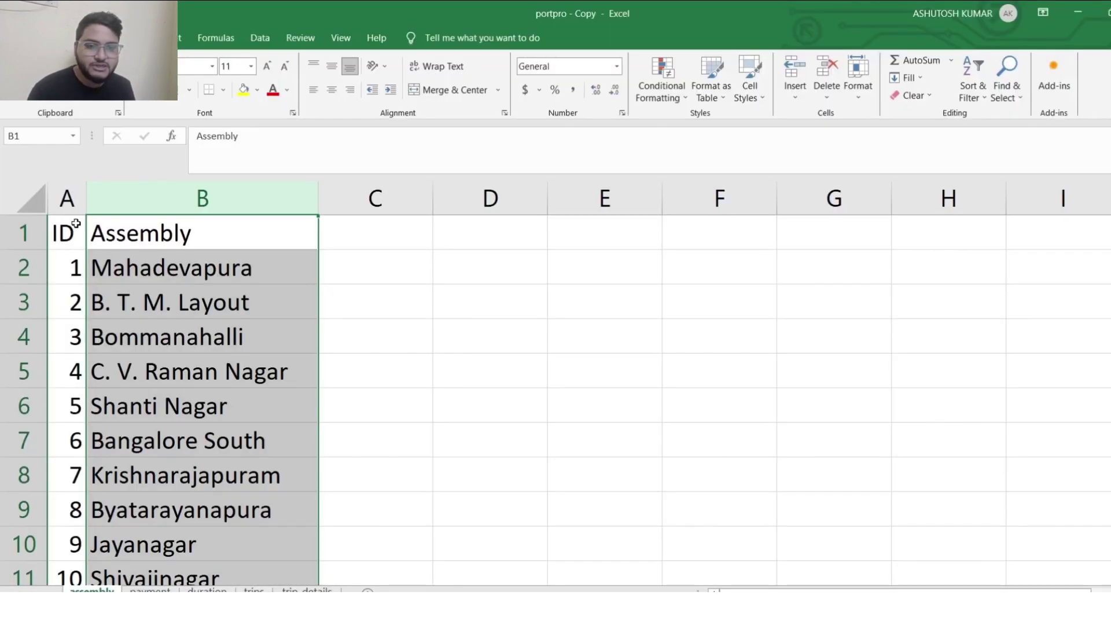
left_click(67, 196)
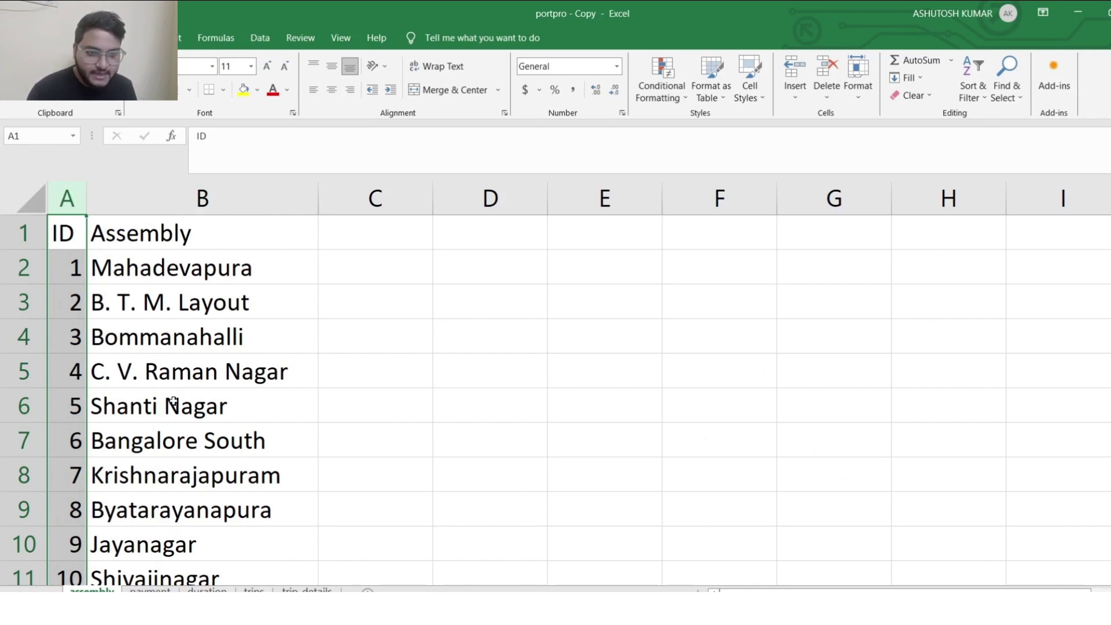
left_click(194, 210)
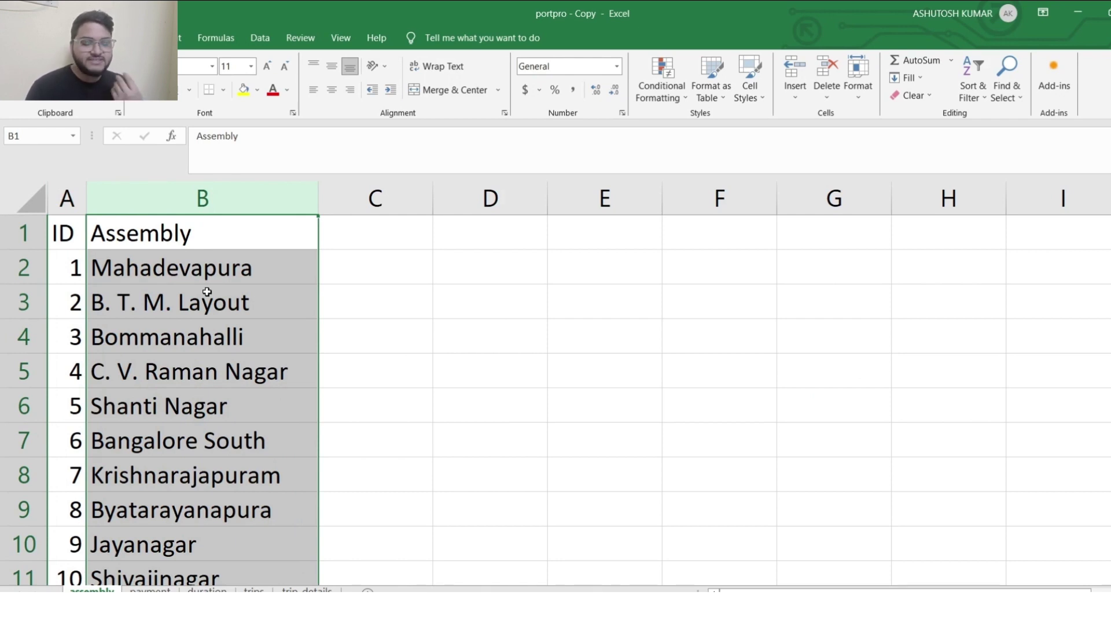
Step: Open the duration sheet and examine its id values and the hourly ranges in the duration column
left_click(208, 589)
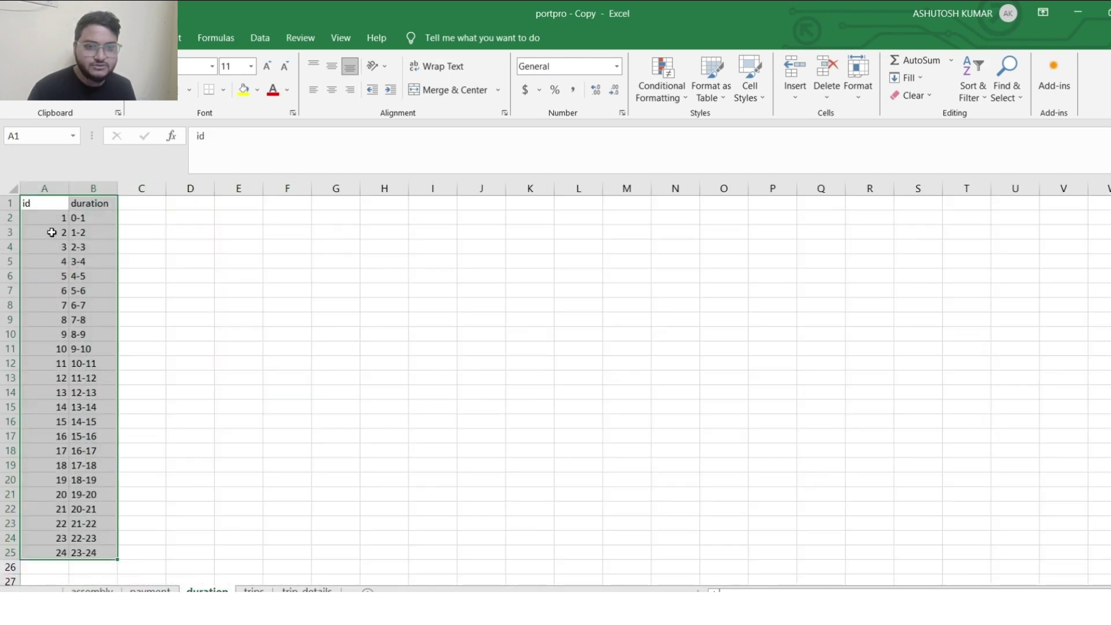
left_click_drag(61, 218, 50, 497)
scroll(53, 463, "up", 2)
left_click_drag(99, 223, 92, 510)
scroll(92, 503, "up", 1)
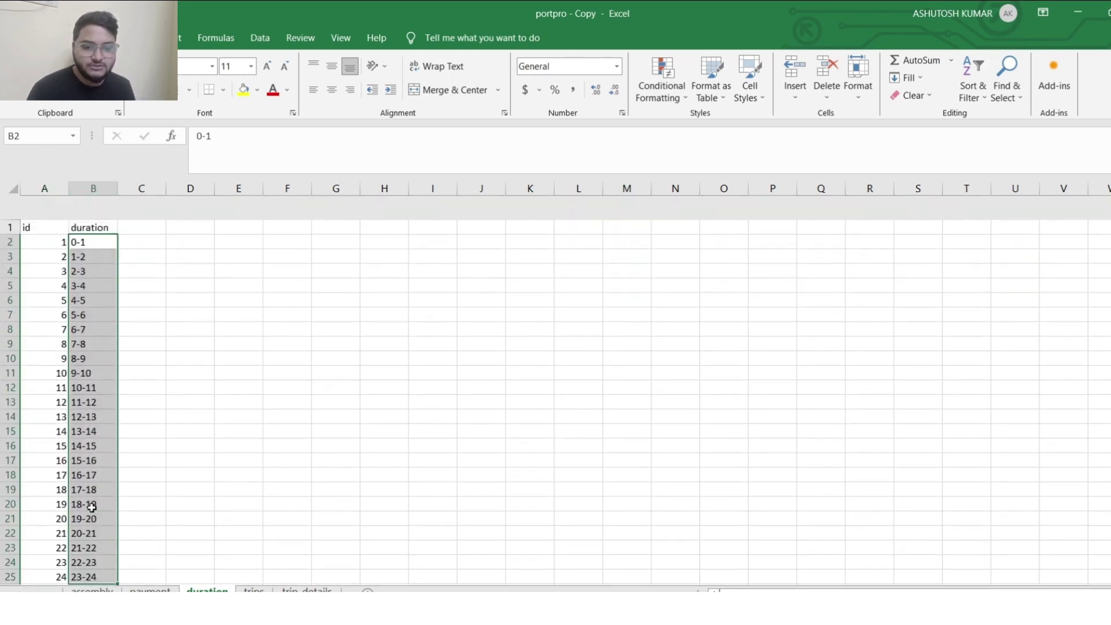
Step: Switch to Power BI Desktop, review the finished trips dashboard's cards, conversion rate gauge and map, and return to the untitled report
key("alt+Tab")
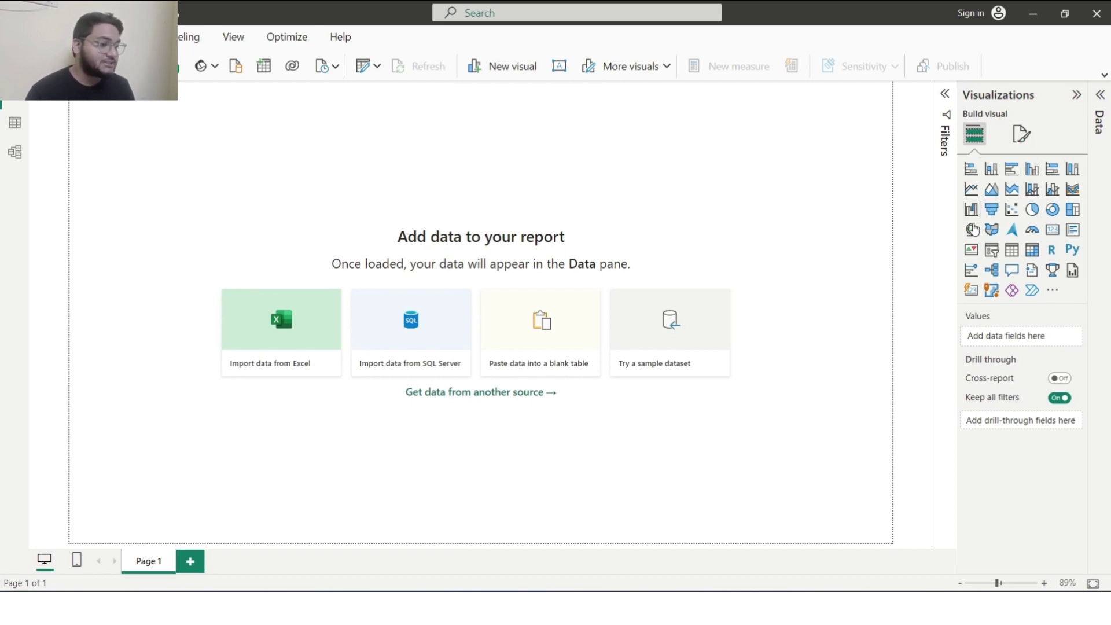
mouse_move(718, 607)
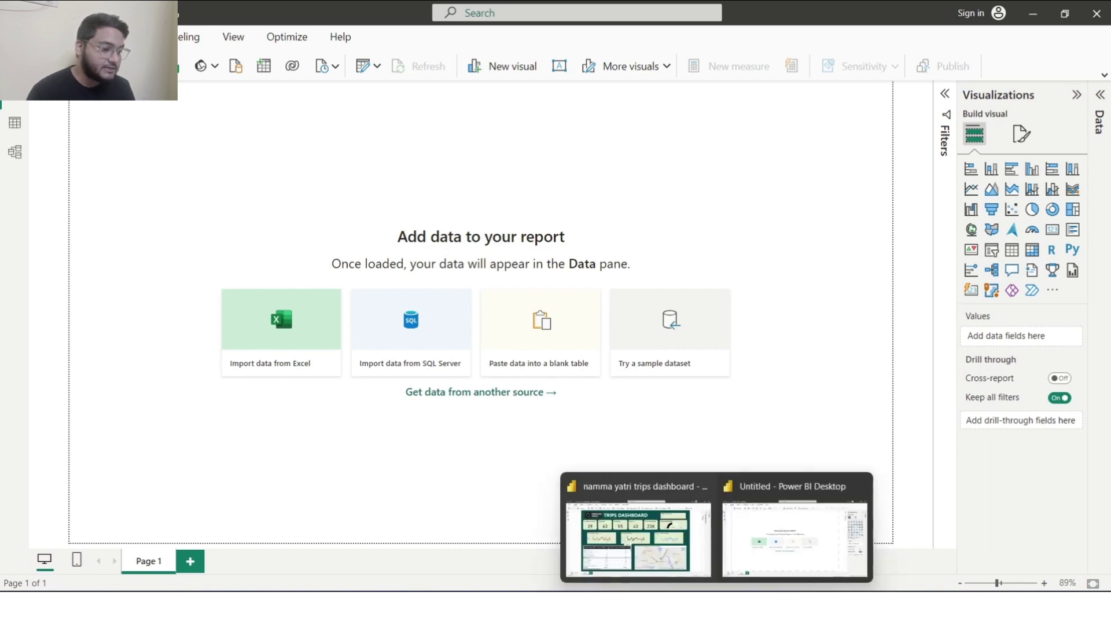
left_click(671, 550)
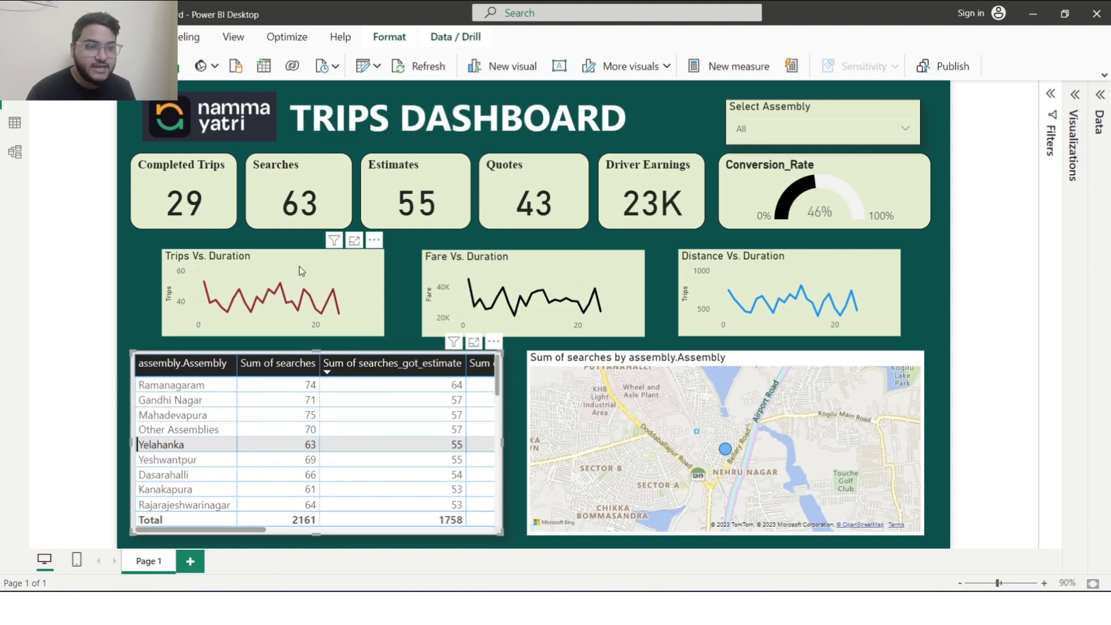
left_click(233, 219)
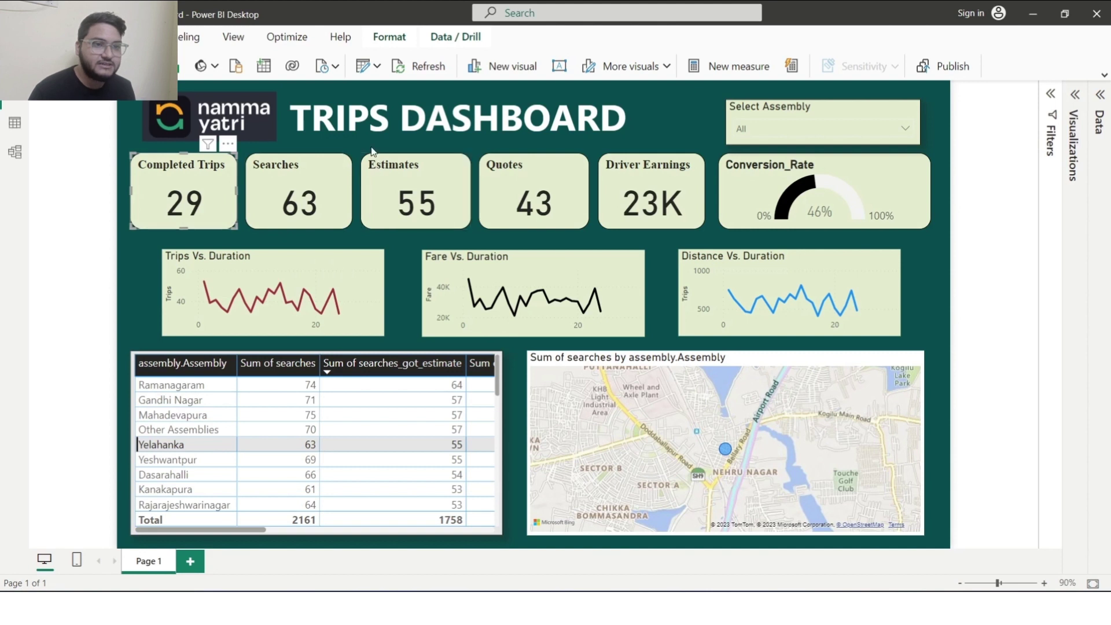
left_click(904, 173)
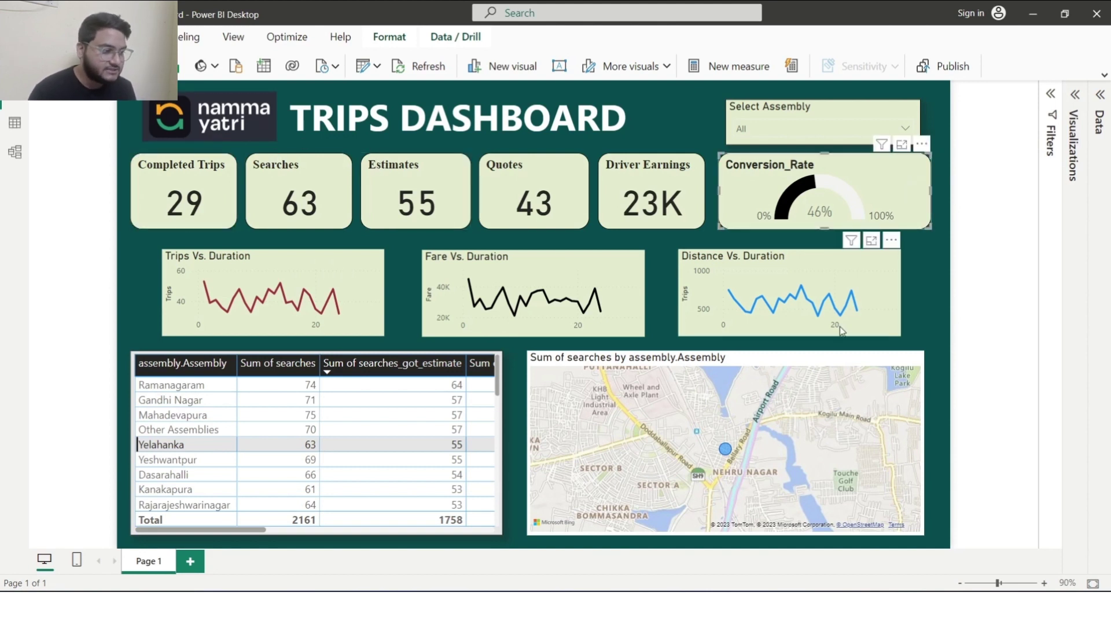
left_click(825, 359)
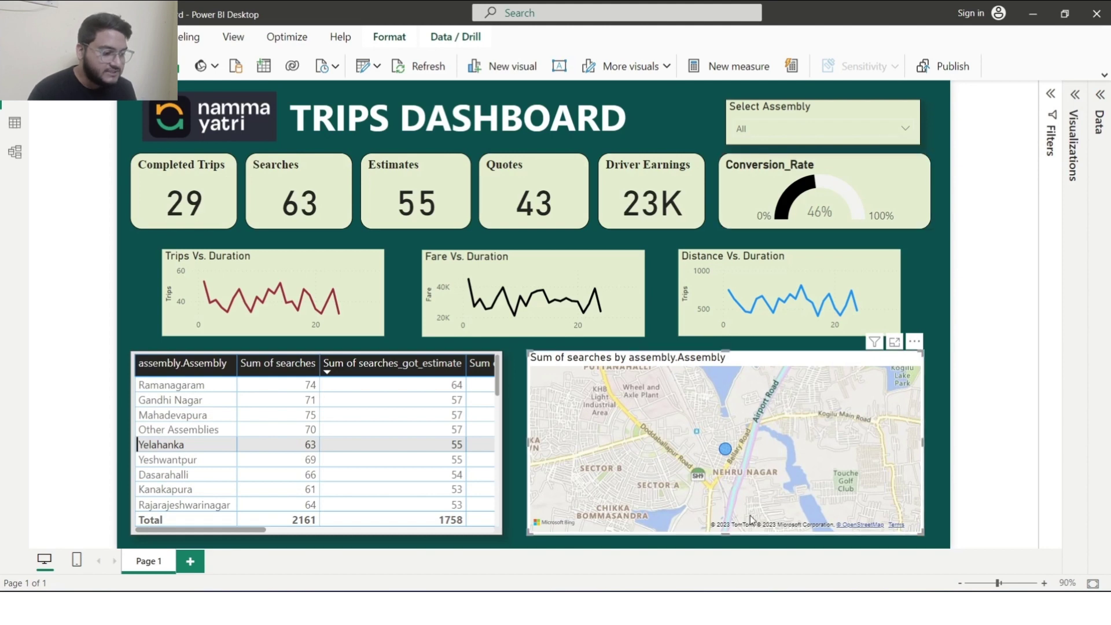
mouse_move(716, 608)
left_click(770, 542)
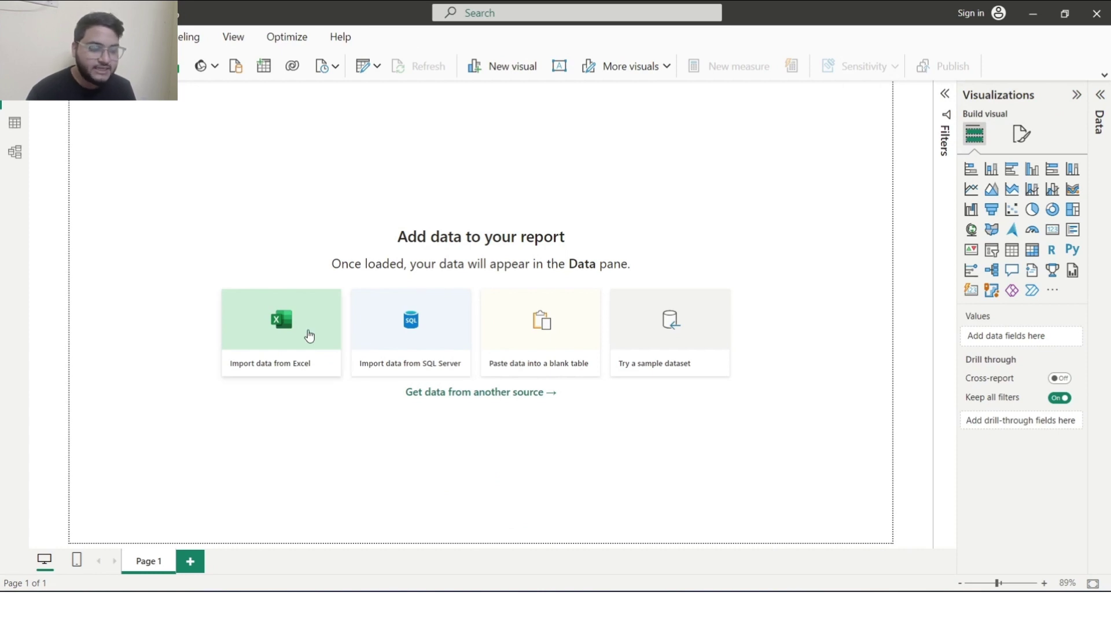
Step: Switch to the portpro - Copy workbook in Excel and close it
mouse_move(749, 607)
left_click(748, 538)
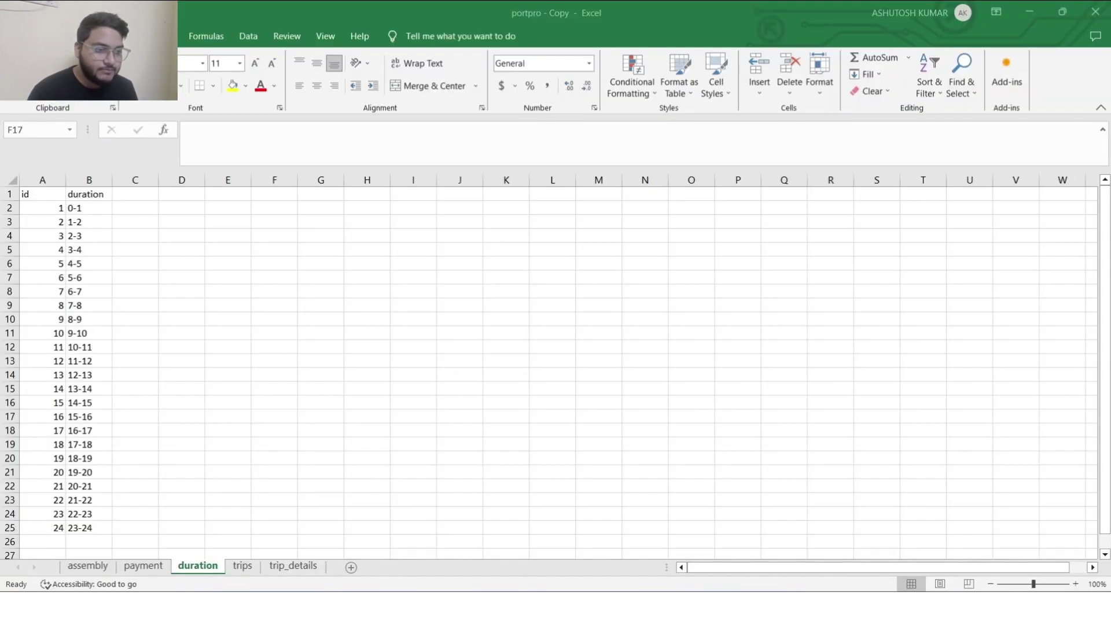
left_click(285, 283)
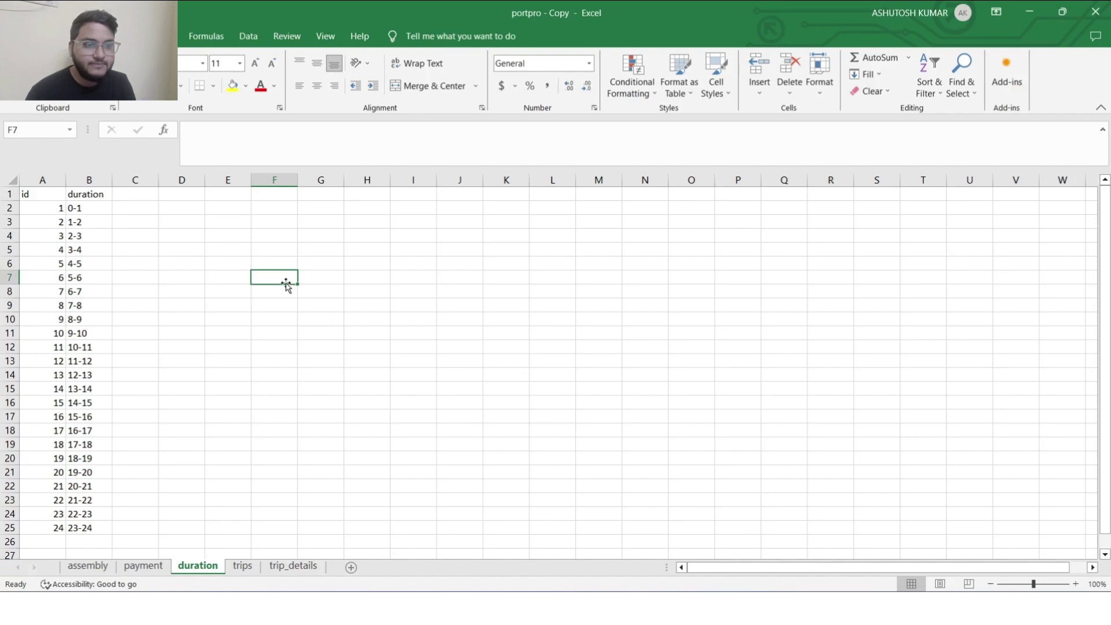
left_click(1095, 12)
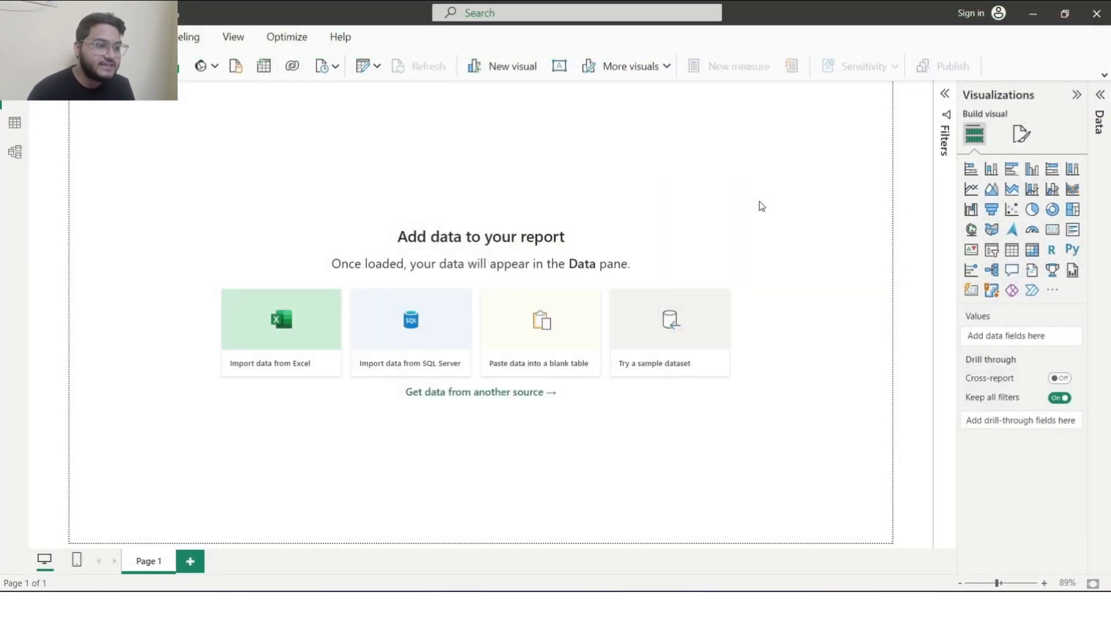
Step: Connect the untitled Power BI report to the recent Excel workbook portpro - Copy stored in the Documents folder
left_click(266, 328)
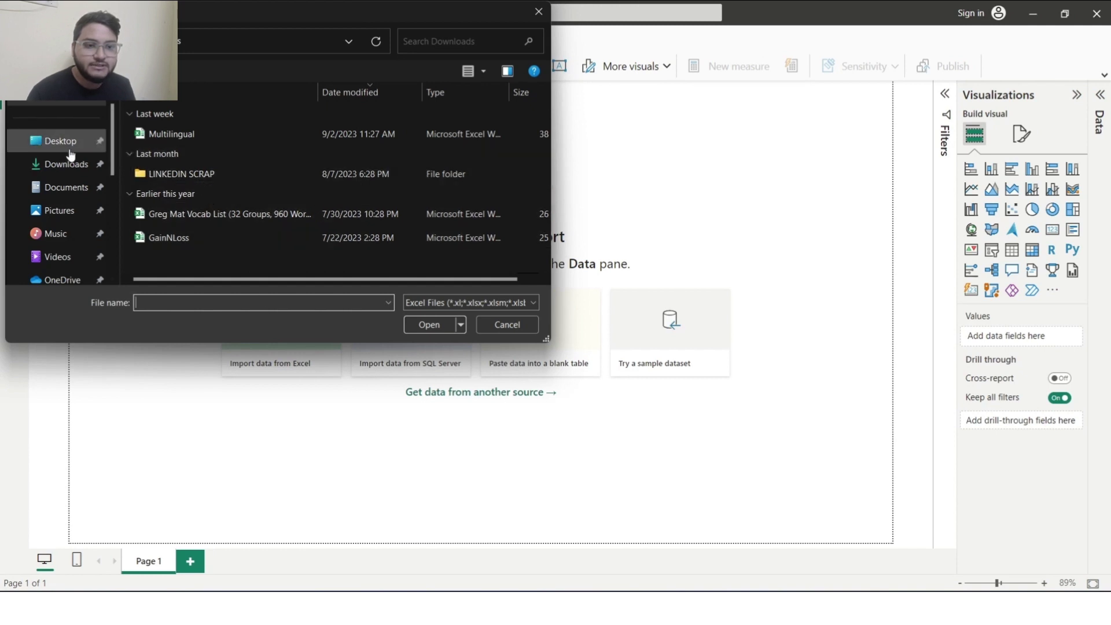
scroll(70, 155, "up", 1)
left_click(58, 94)
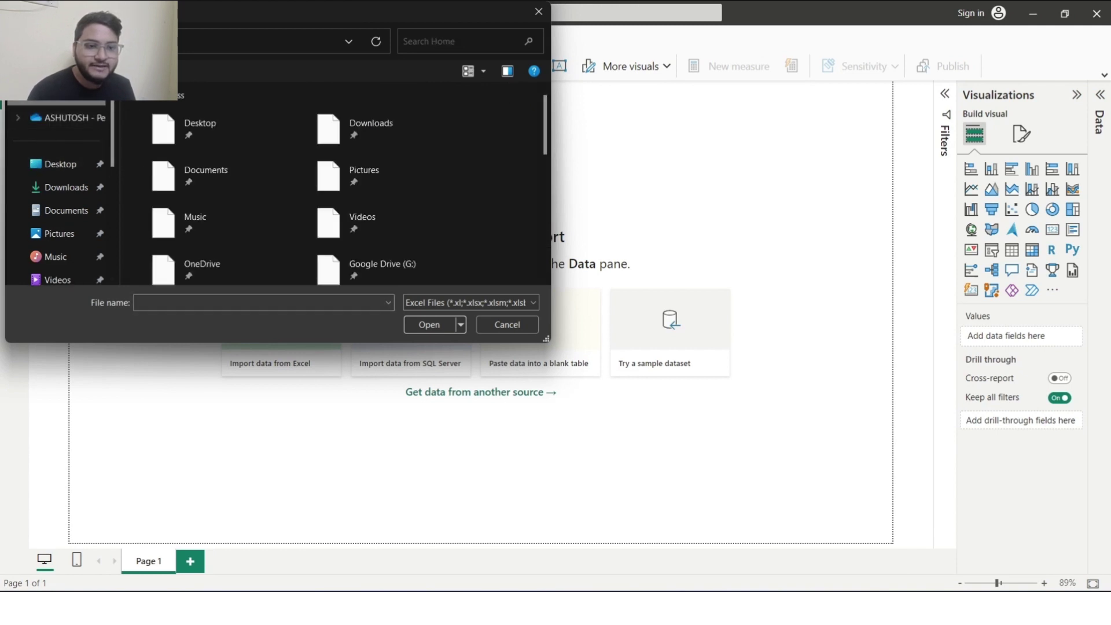
scroll(282, 158, "down", 5)
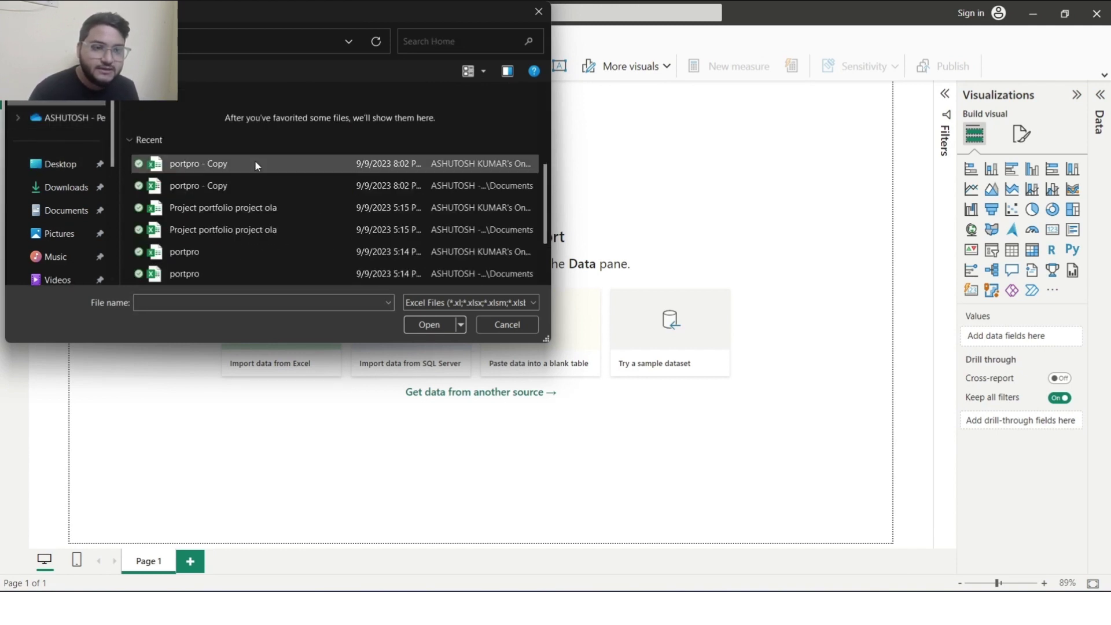
double_click(254, 163)
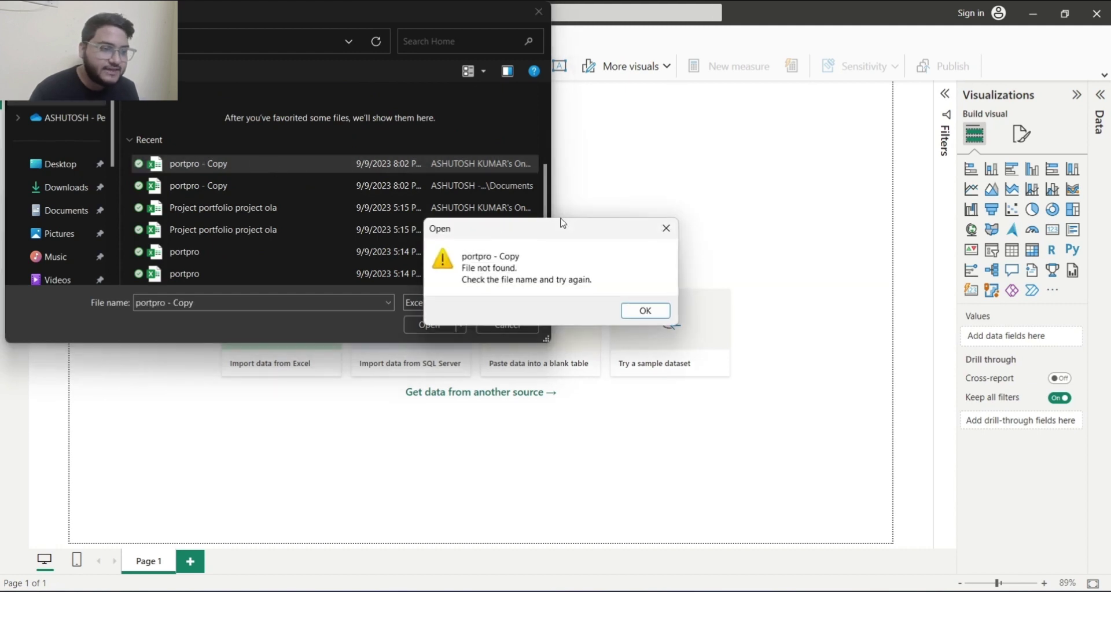
left_click(666, 227)
left_click(420, 190)
double_click(420, 186)
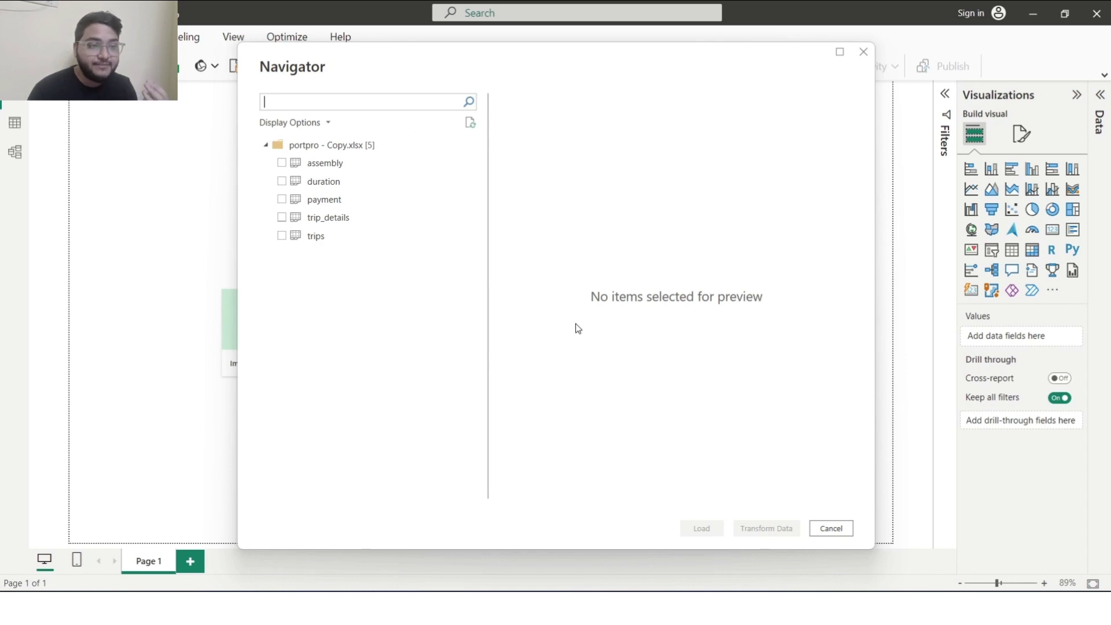
Step: Select the assembly, duration, payment, trip_details and trips tables, check the trips preview, and load them into the model
left_click(282, 163)
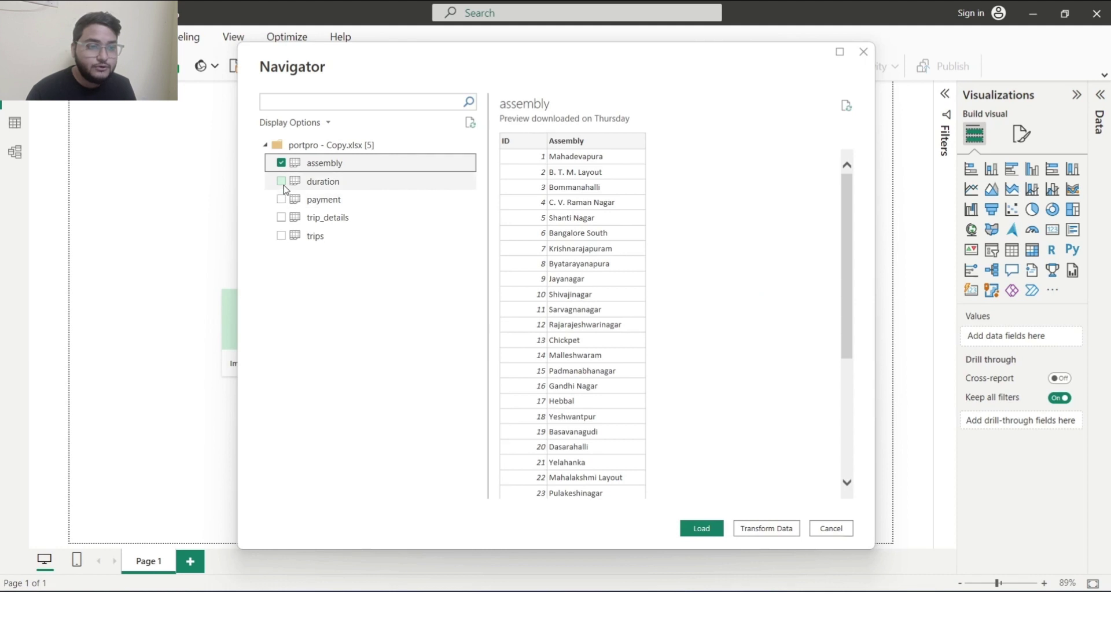
left_click(281, 182)
left_click(282, 200)
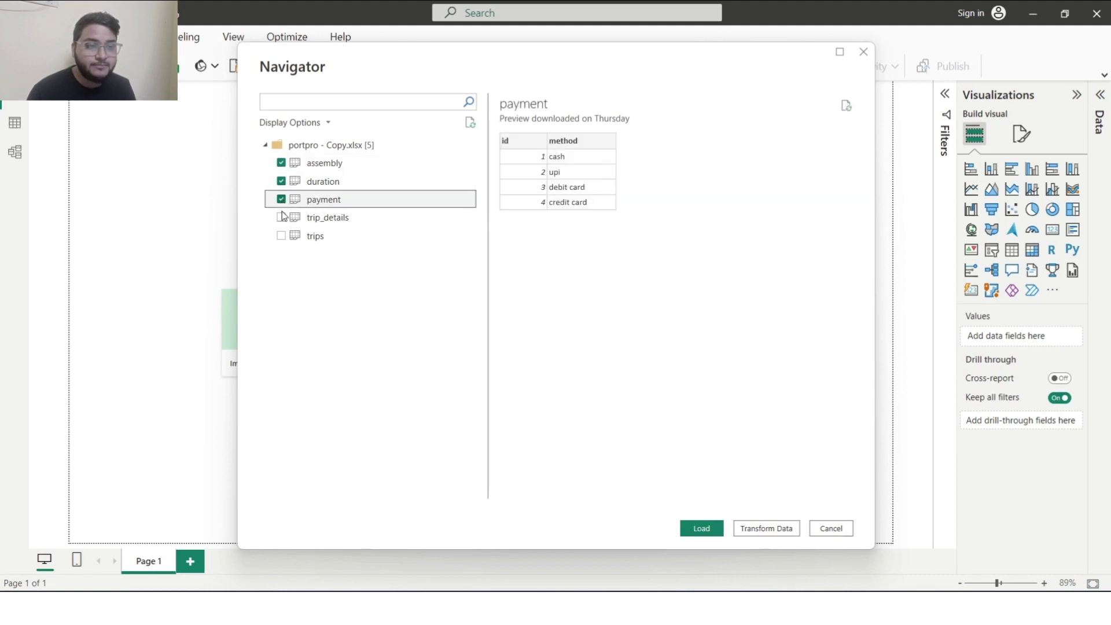
left_click(282, 218)
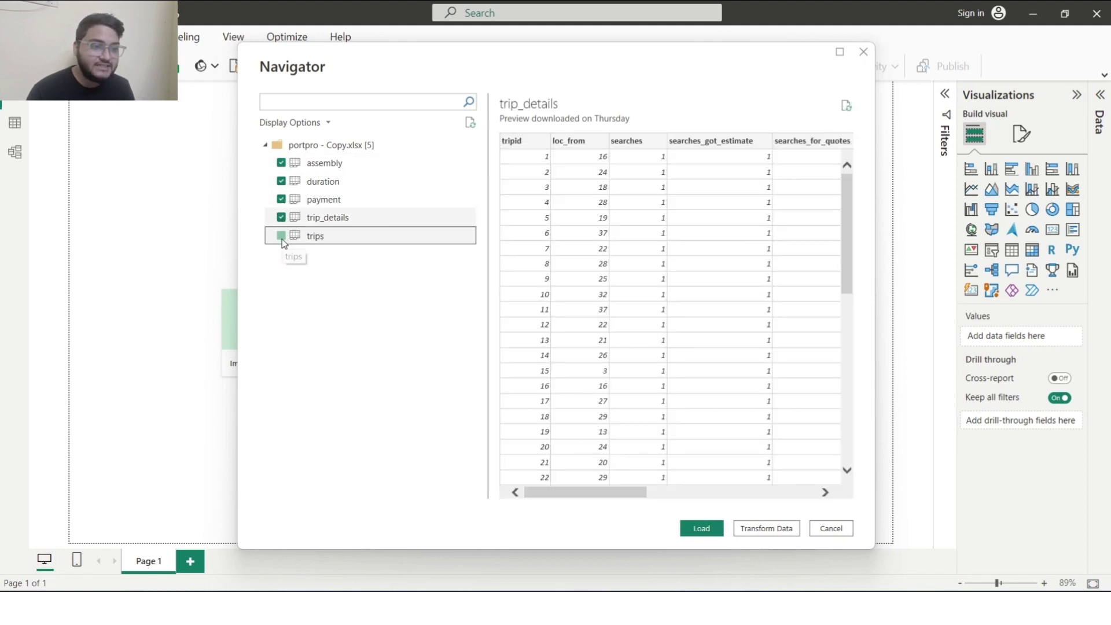
left_click(282, 236)
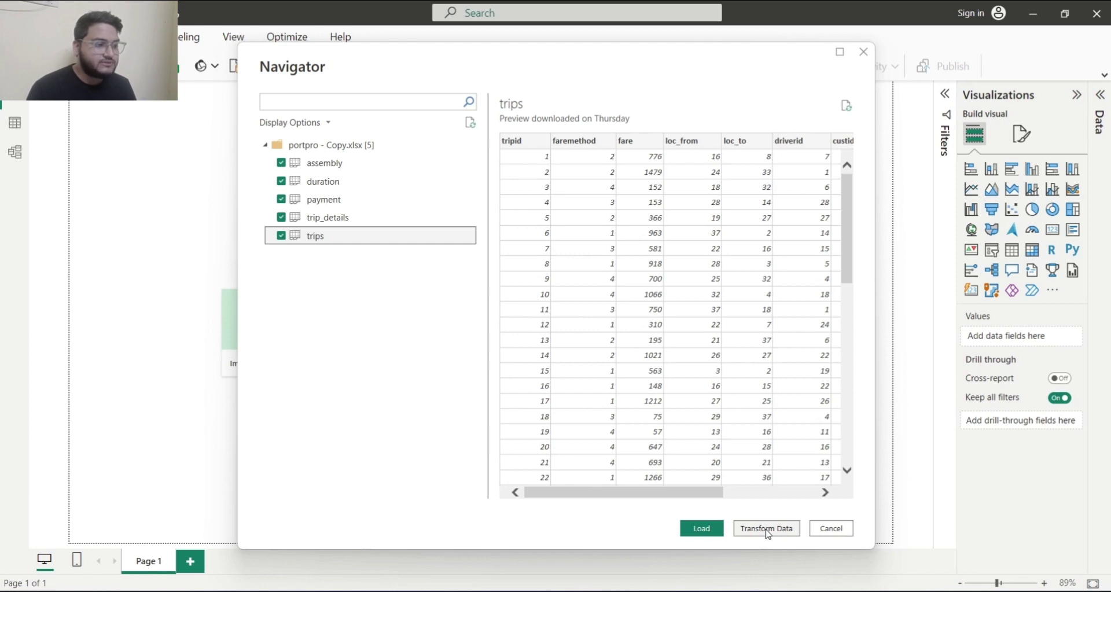
left_click_drag(849, 265, 843, 341)
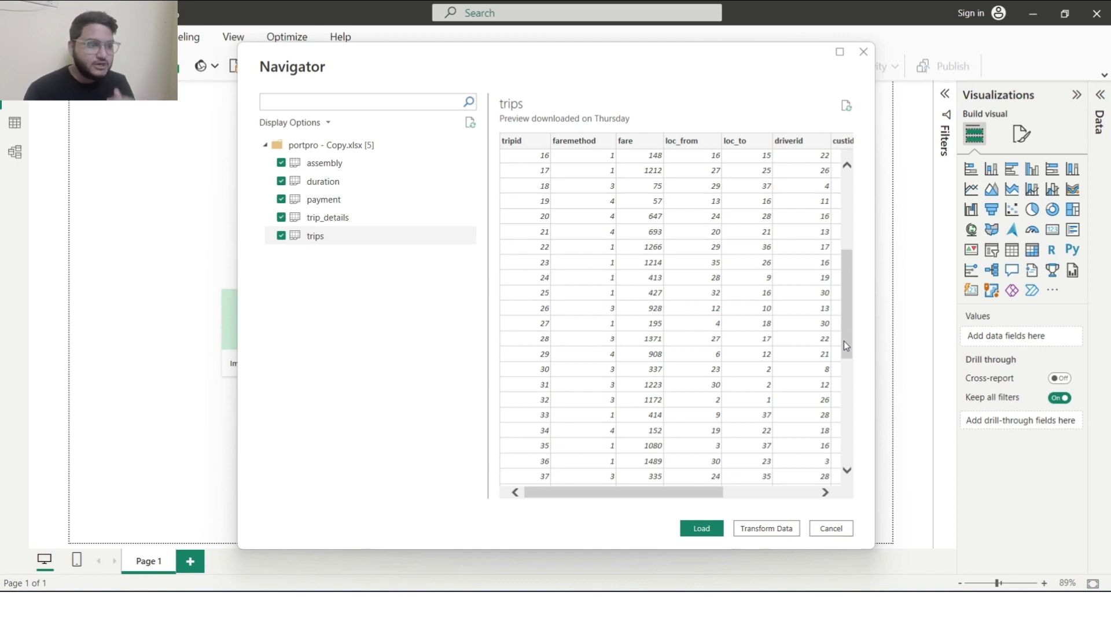
left_click(700, 528)
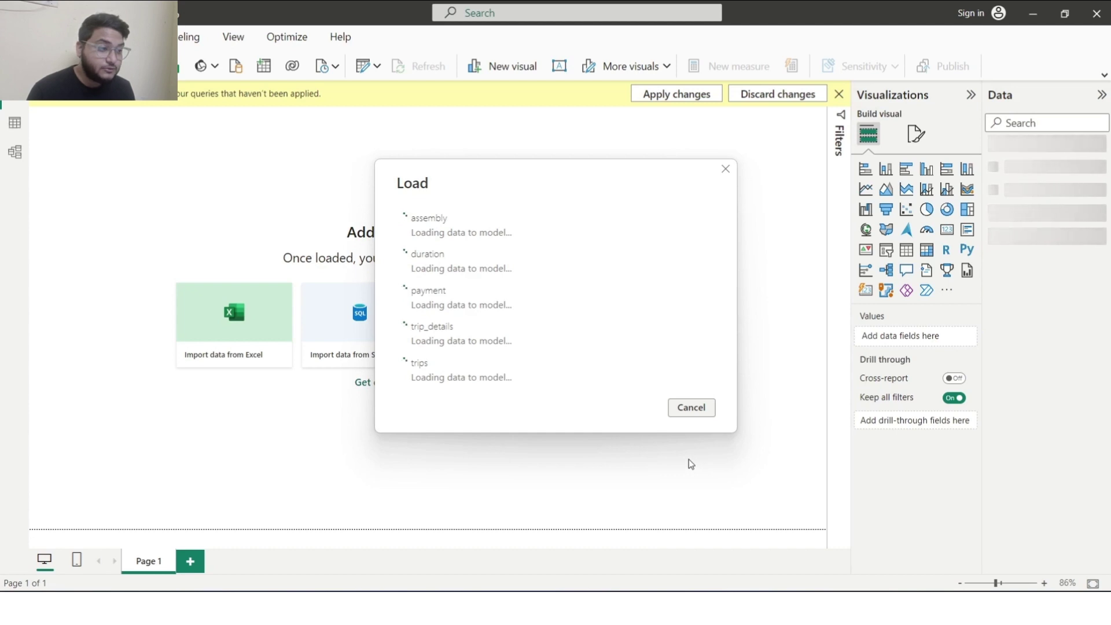
Step: Expand the assembly, duration, payment, trip_details and trips tables and examine their fields
left_click(995, 149)
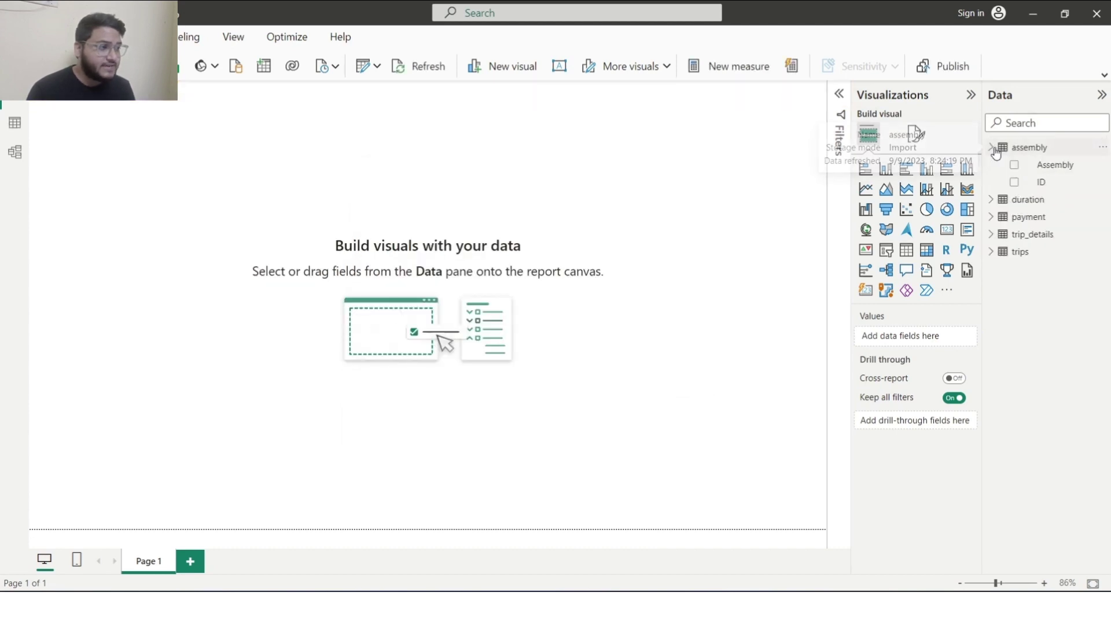
left_click(994, 201)
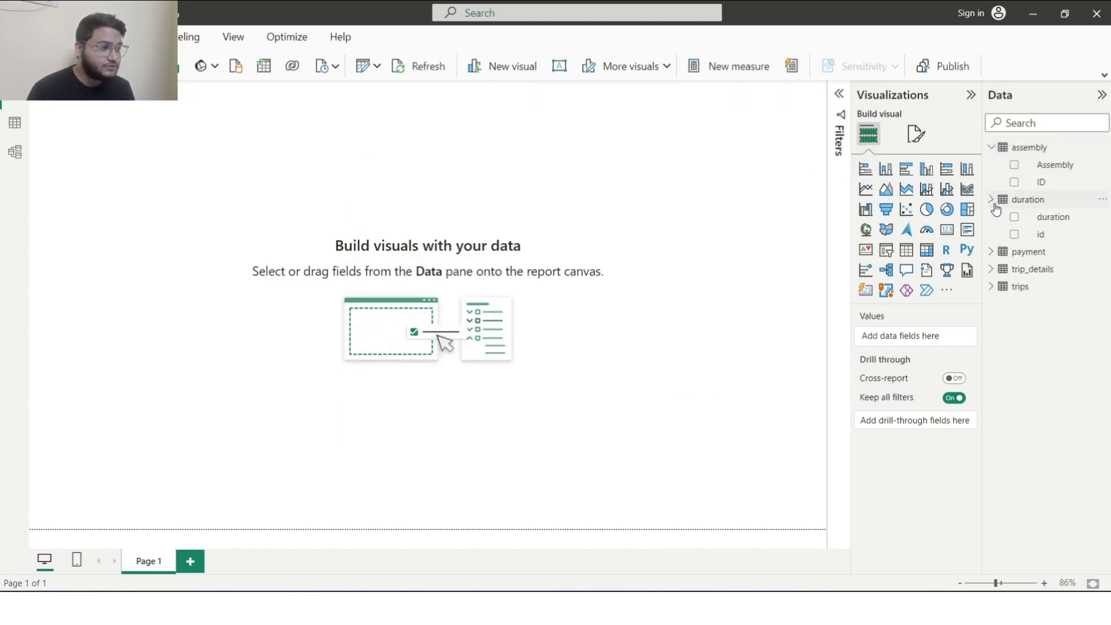
left_click(994, 252)
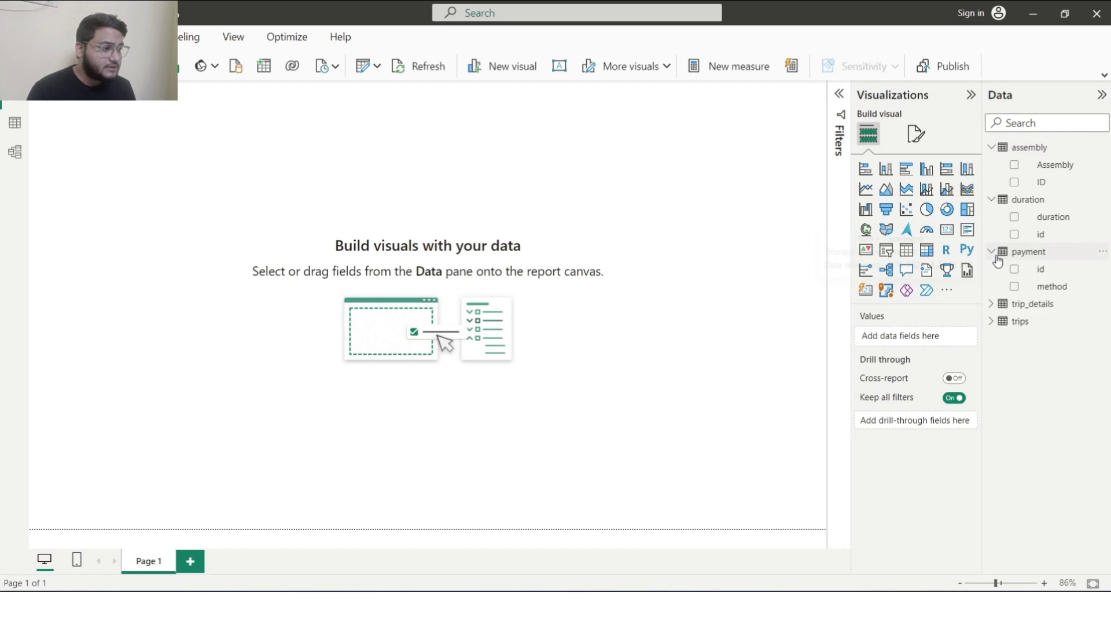
left_click(991, 308)
left_click(992, 496)
scroll(1000, 461, "down", 3)
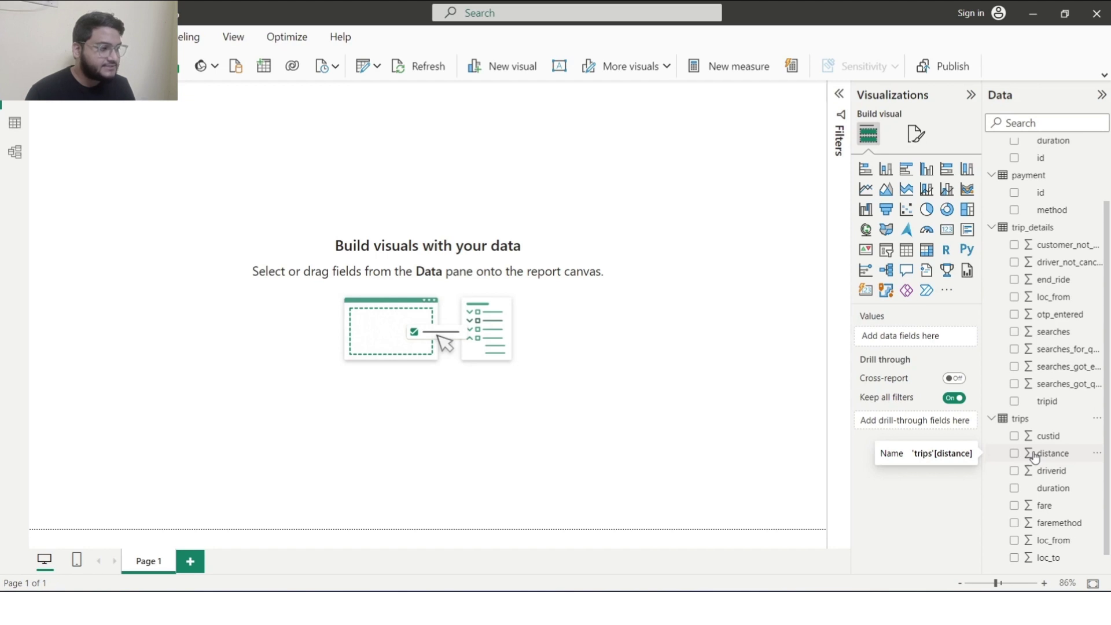
scroll(1045, 342, "up", 2)
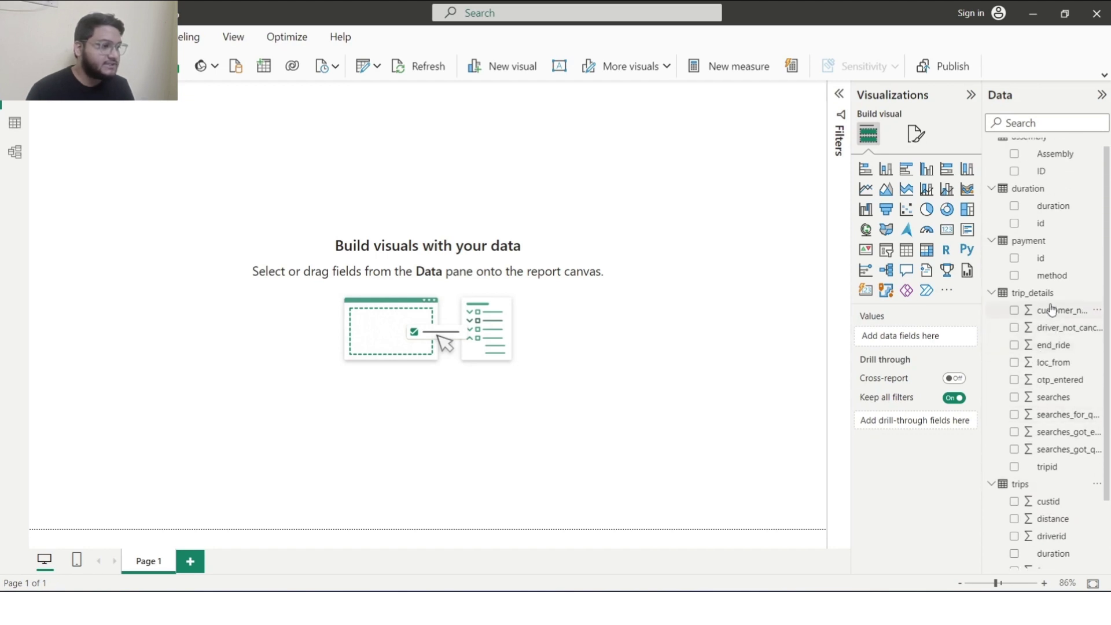
scroll(995, 324, "down", 3)
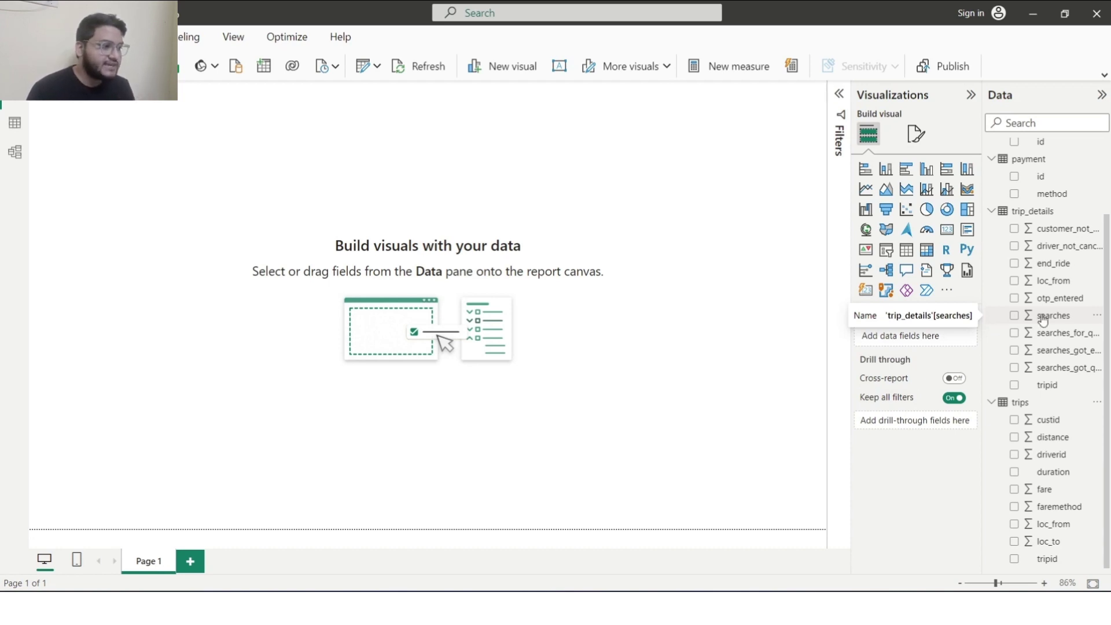
scroll(1042, 320, "up", 3)
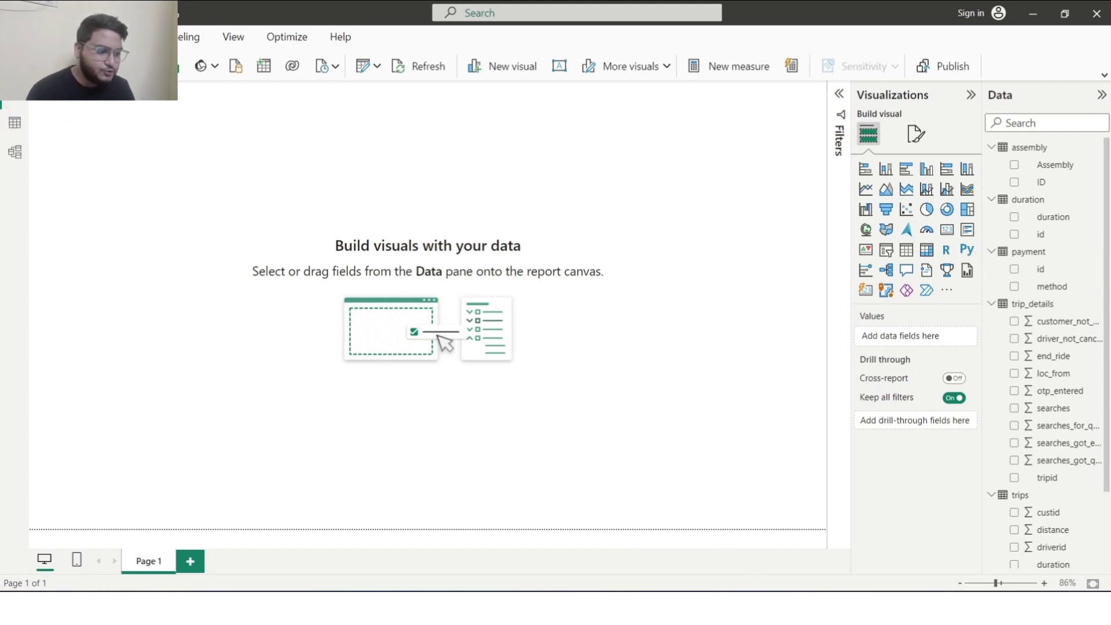
Step: Look over the finished namma yatri trips dashboard and return to the untitled report
left_click(622, 507)
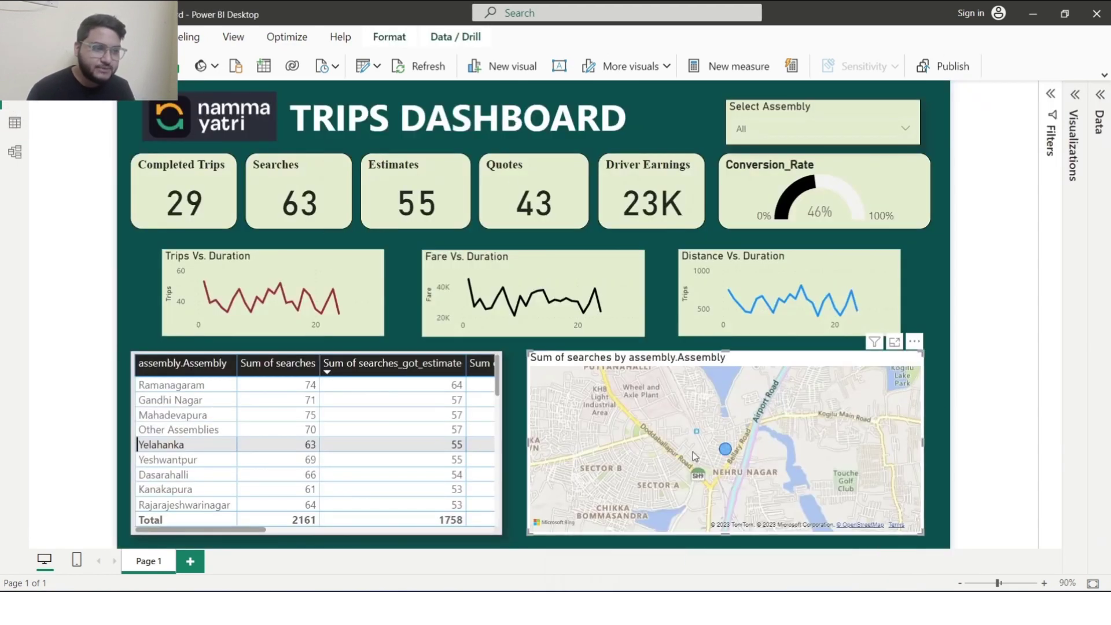
mouse_move(753, 604)
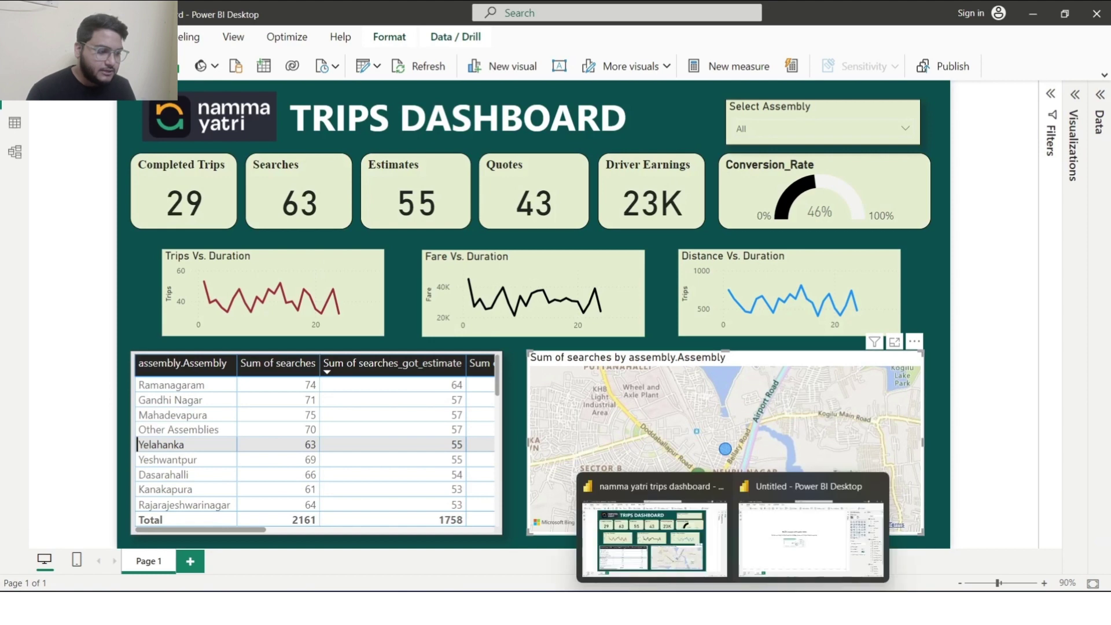
left_click(784, 555)
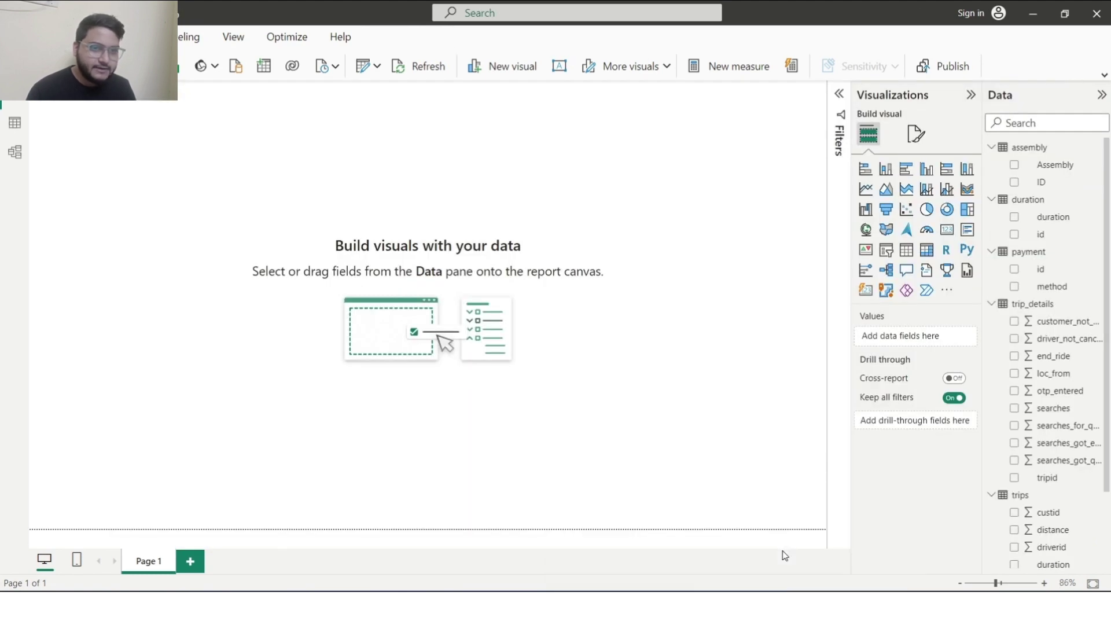
Step: Examine the rows of the assembly, duration, payment, trip_details and trips tables in the table view
left_click(15, 122)
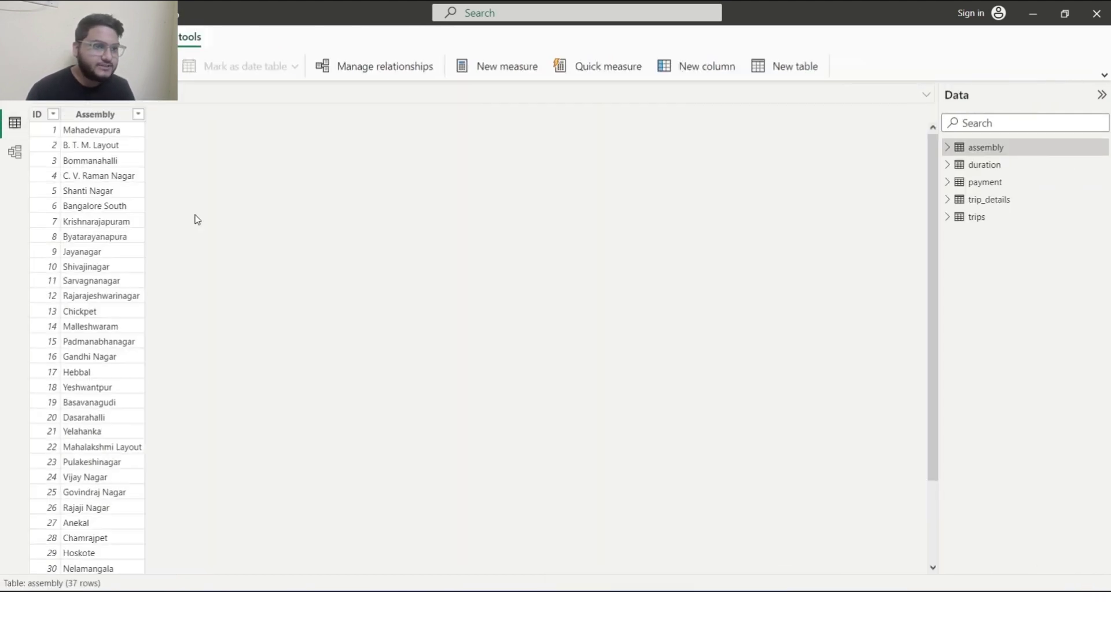
left_click(987, 167)
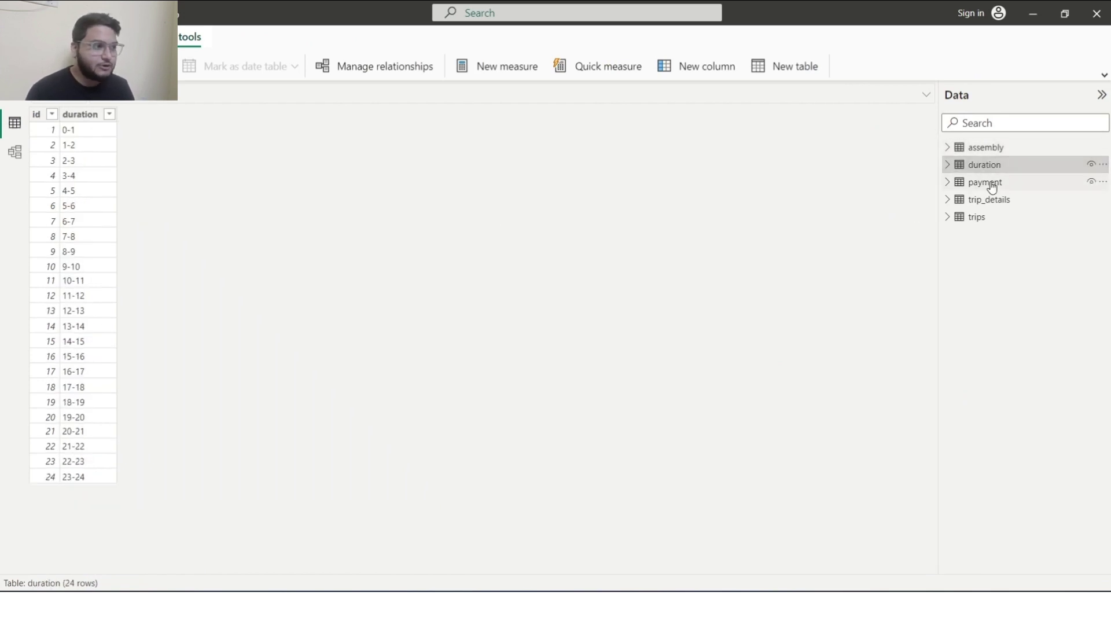
left_click(991, 184)
left_click(990, 201)
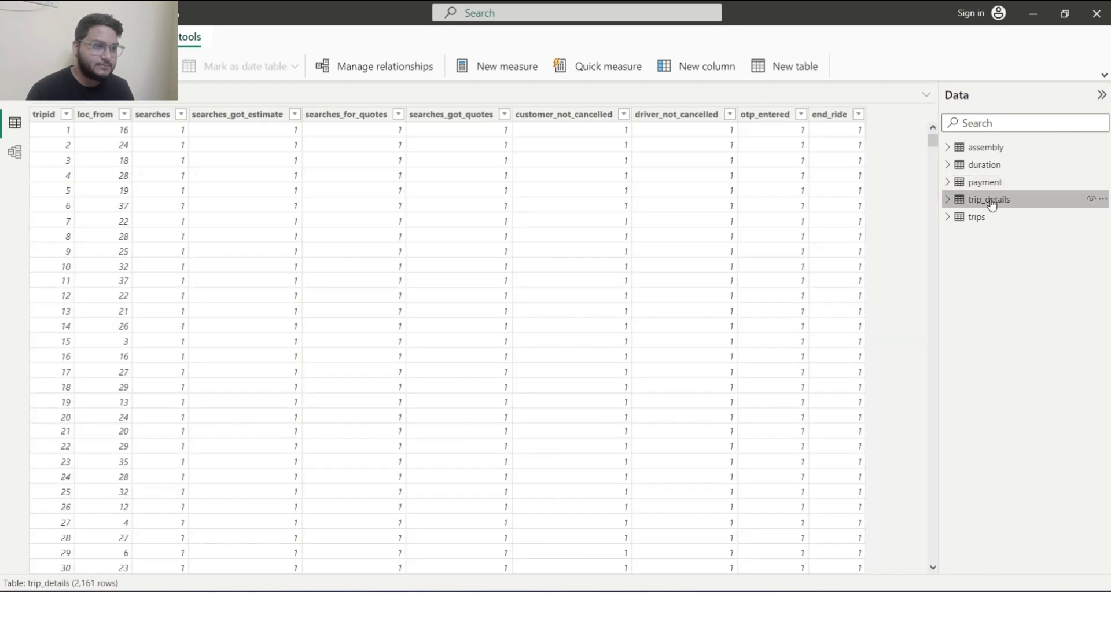
left_click(991, 217)
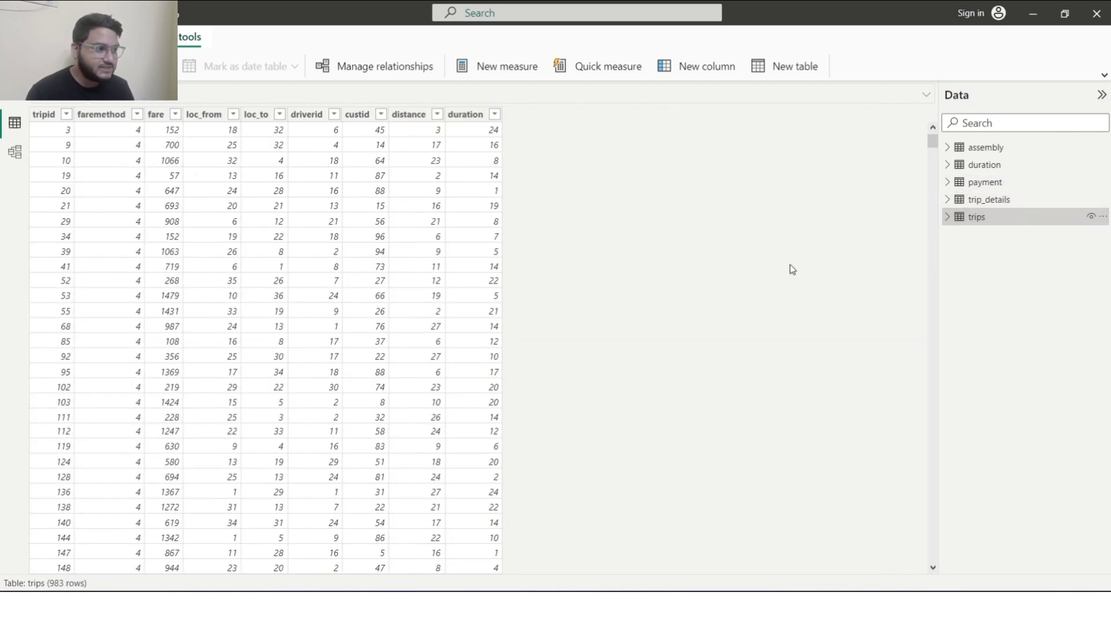
left_click(1011, 200)
scroll(483, 353, "down", 2)
scroll(484, 353, "down", 3)
scroll(482, 352, "up", 5)
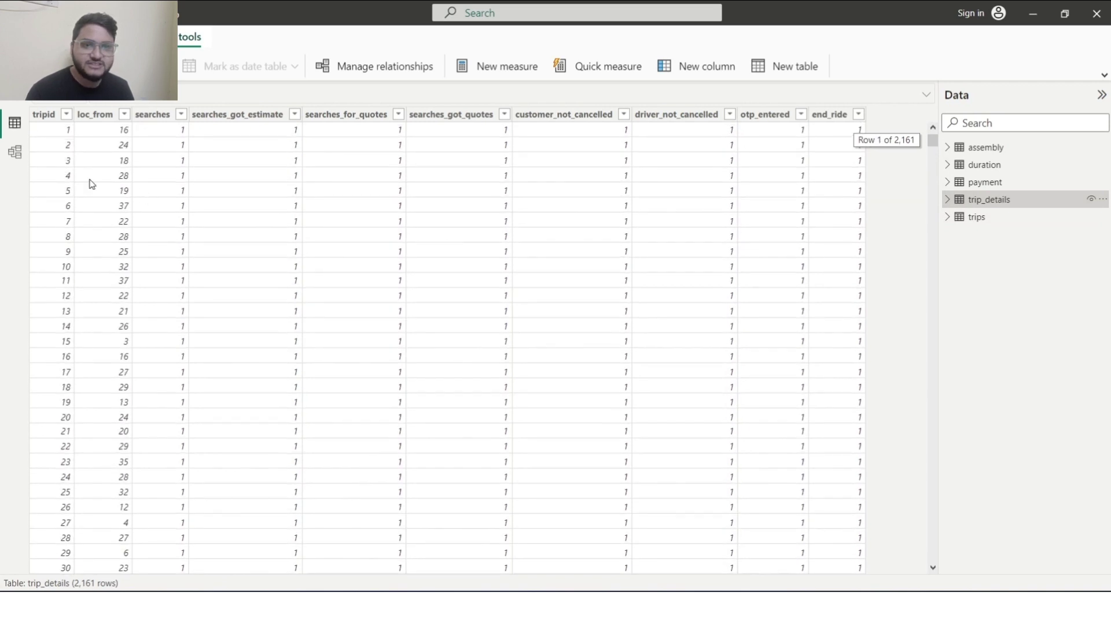
Step: Examine the relationships between the loaded tables in the model view and return to the report page
left_click(15, 152)
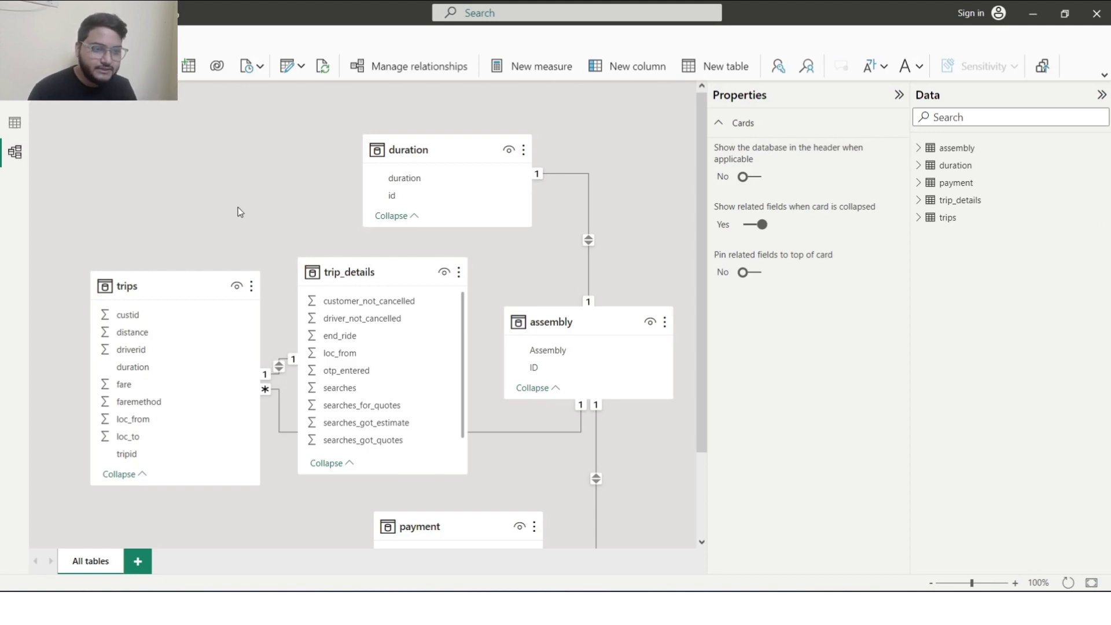
scroll(249, 211, "down", 3)
scroll(248, 213, "up", 3)
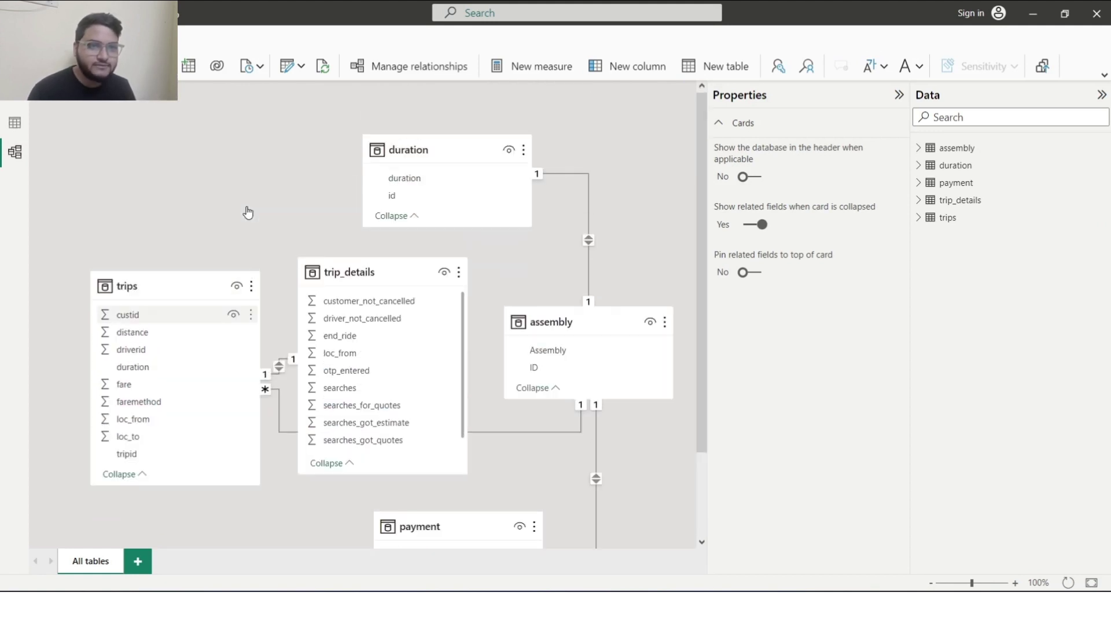
left_click(21, 103)
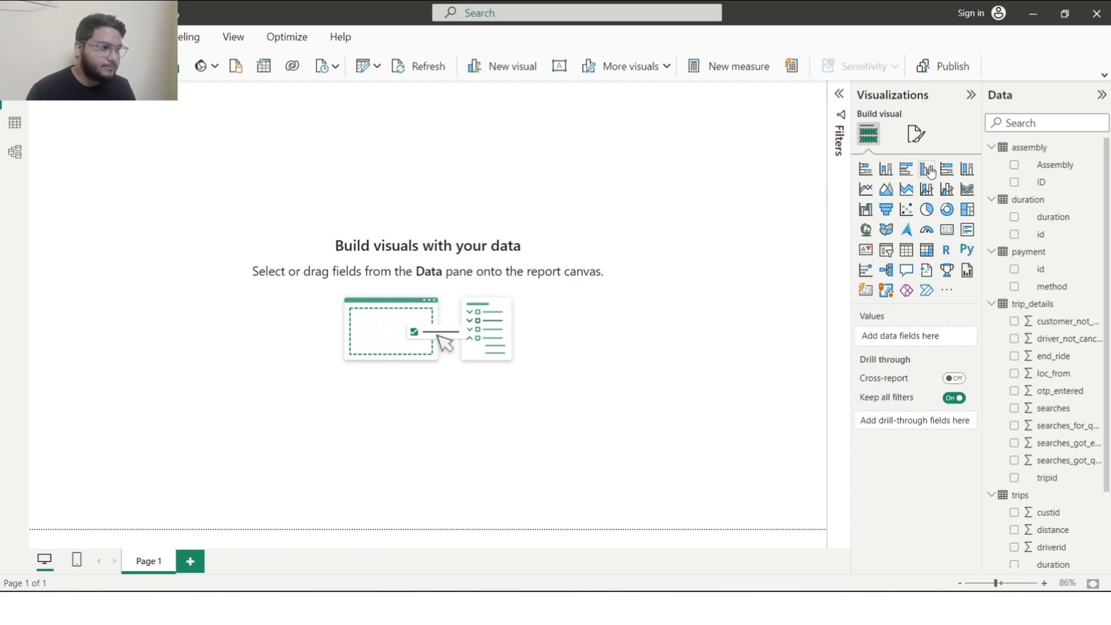
Step: Open the canvas background colour choices in the page formatting of the untitled report
left_click(918, 139)
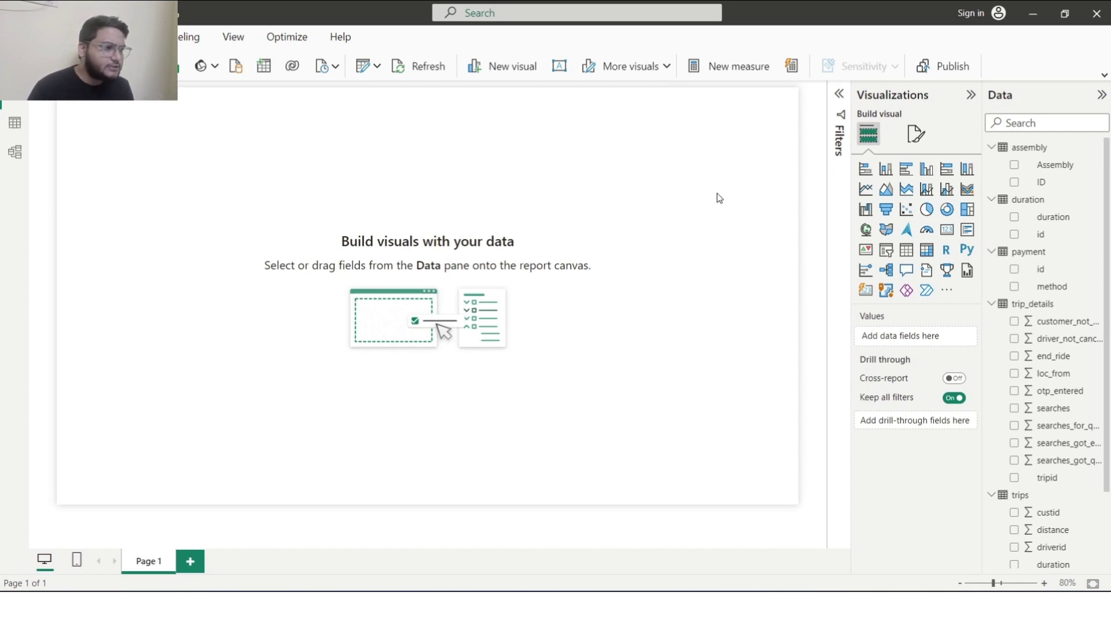
left_click(918, 139)
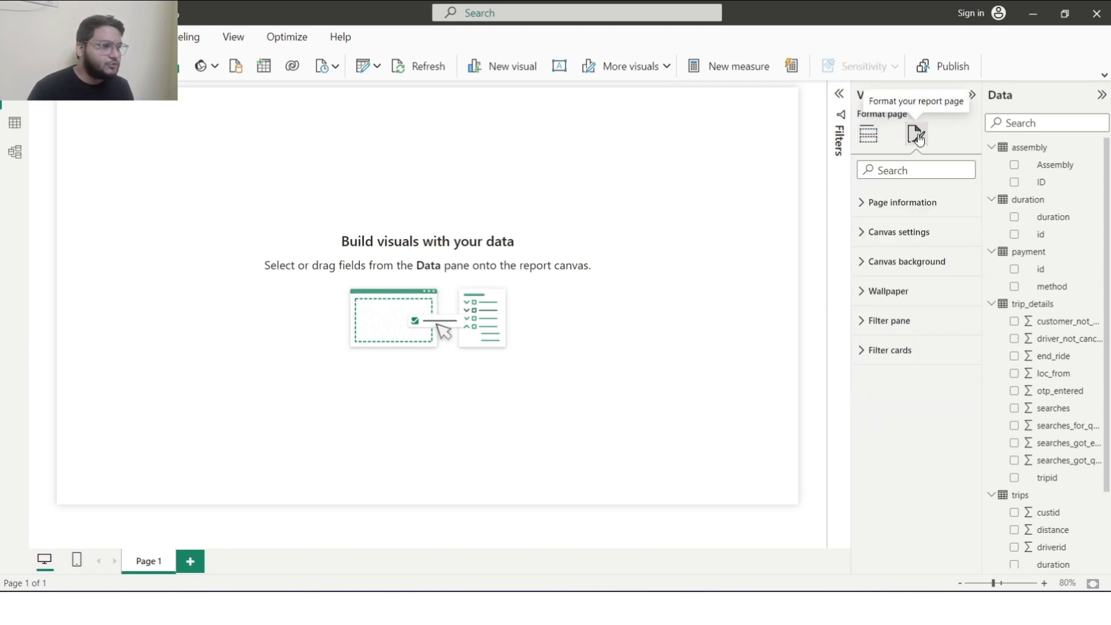
left_click(862, 262)
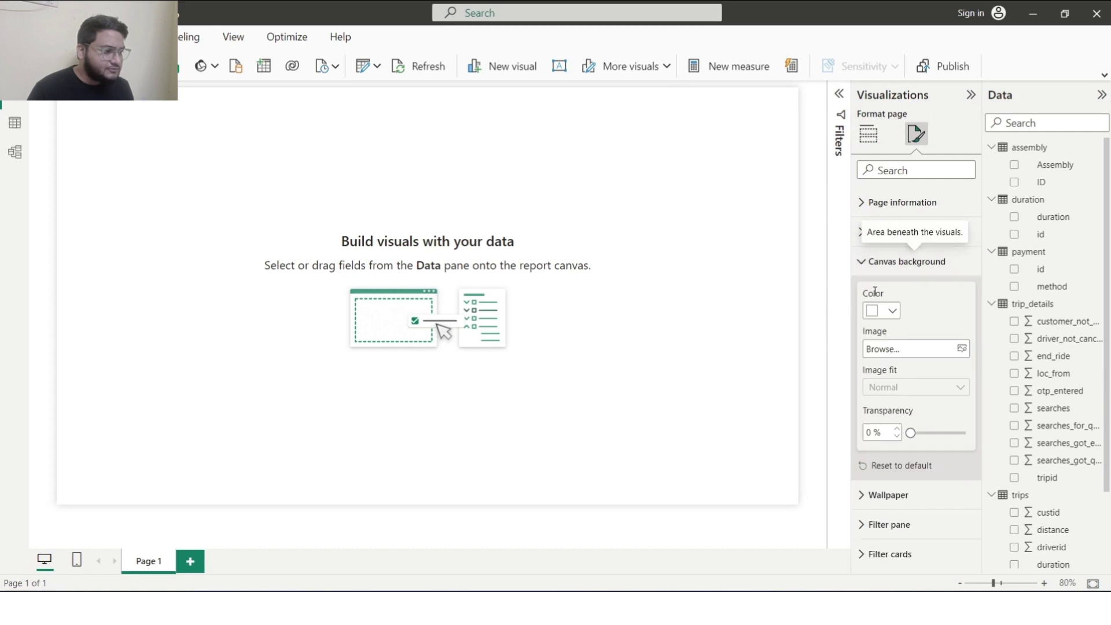
left_click(891, 312)
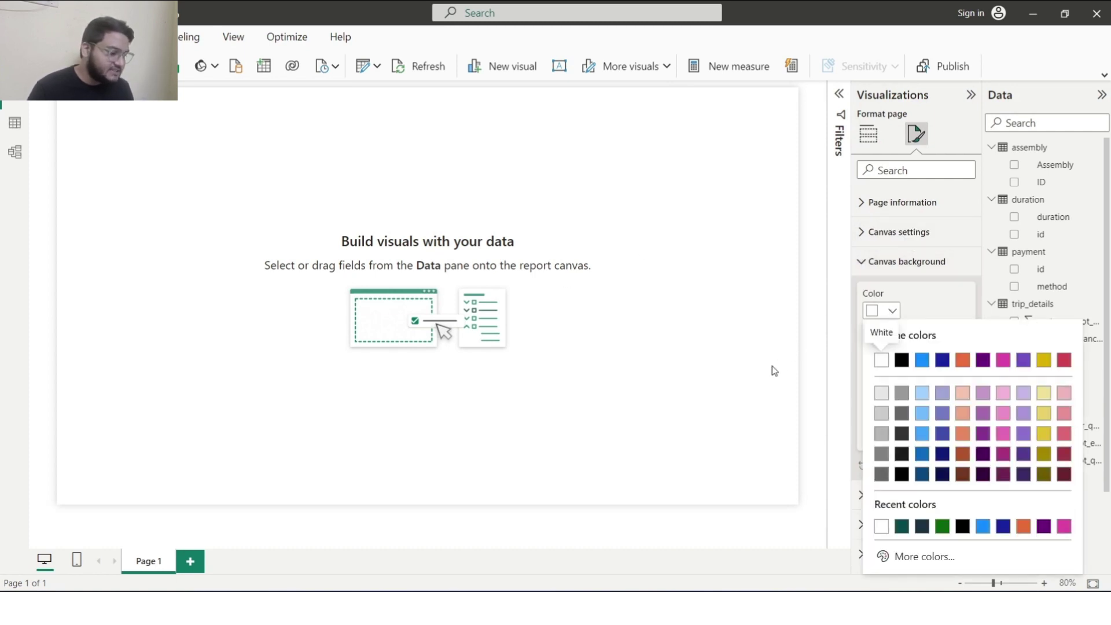
Step: Switch to the namma yatri trips dashboard report and copy the hex code of its canvas background colour
mouse_move(730, 607)
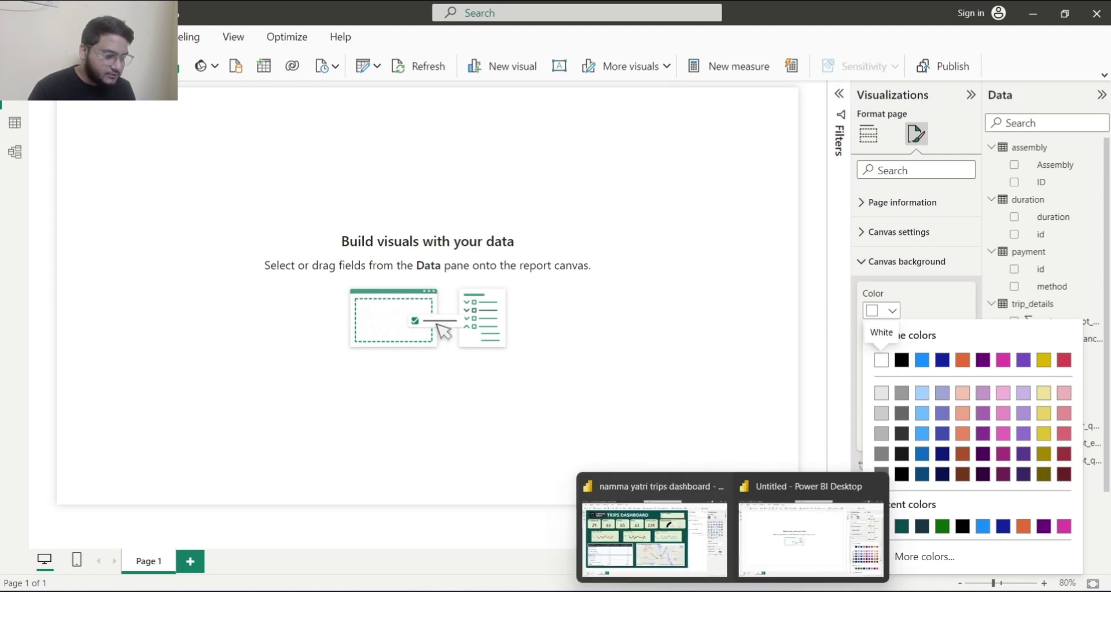
left_click(700, 565)
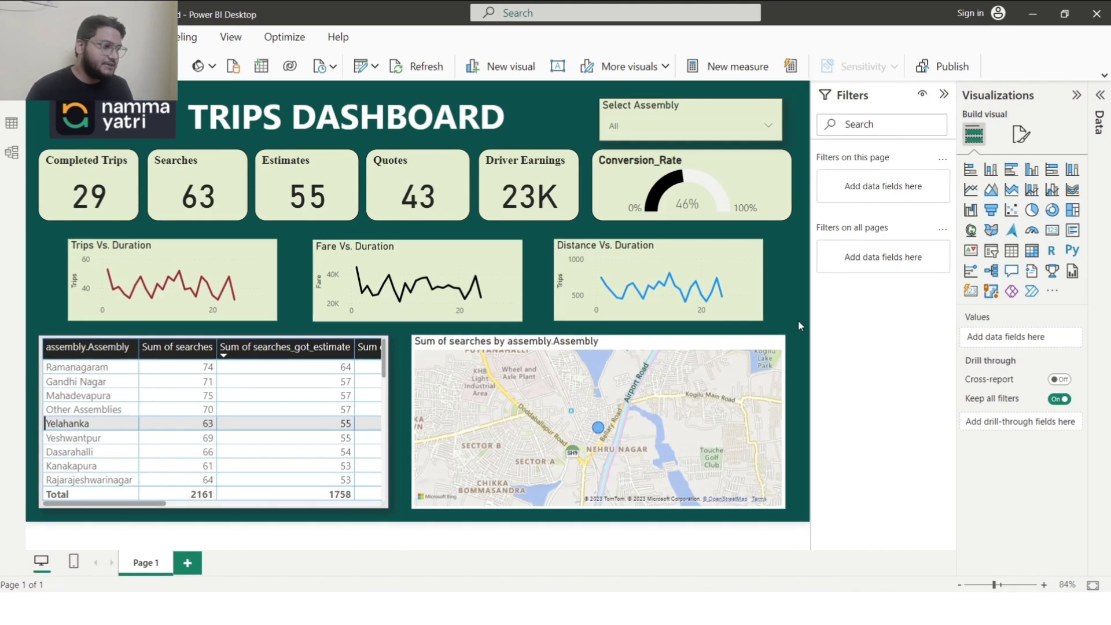
left_click(1029, 136)
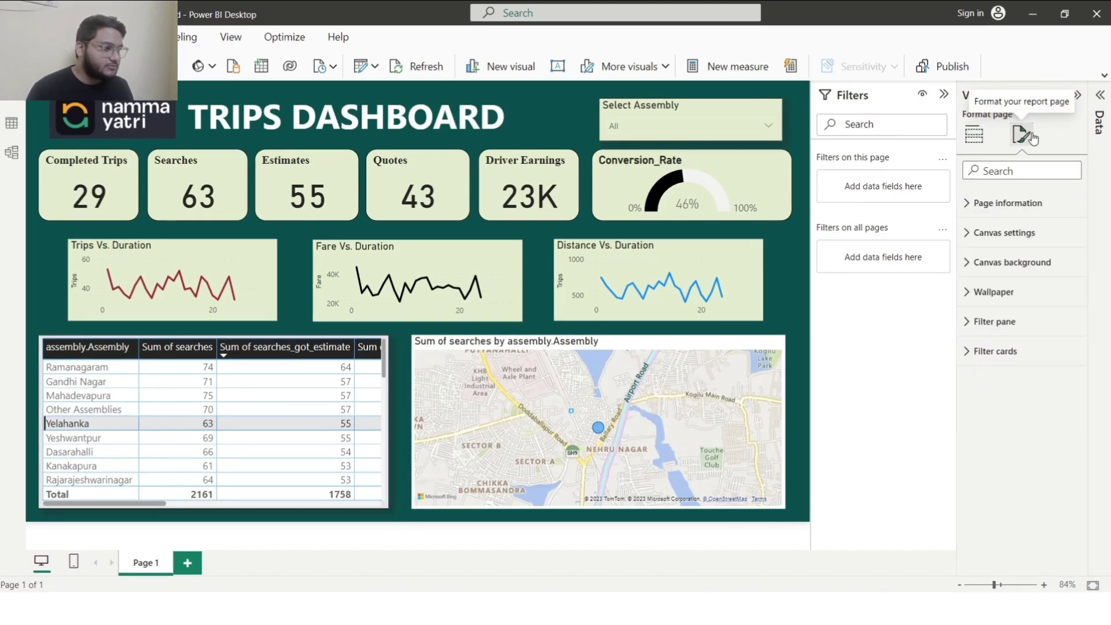
left_click(970, 264)
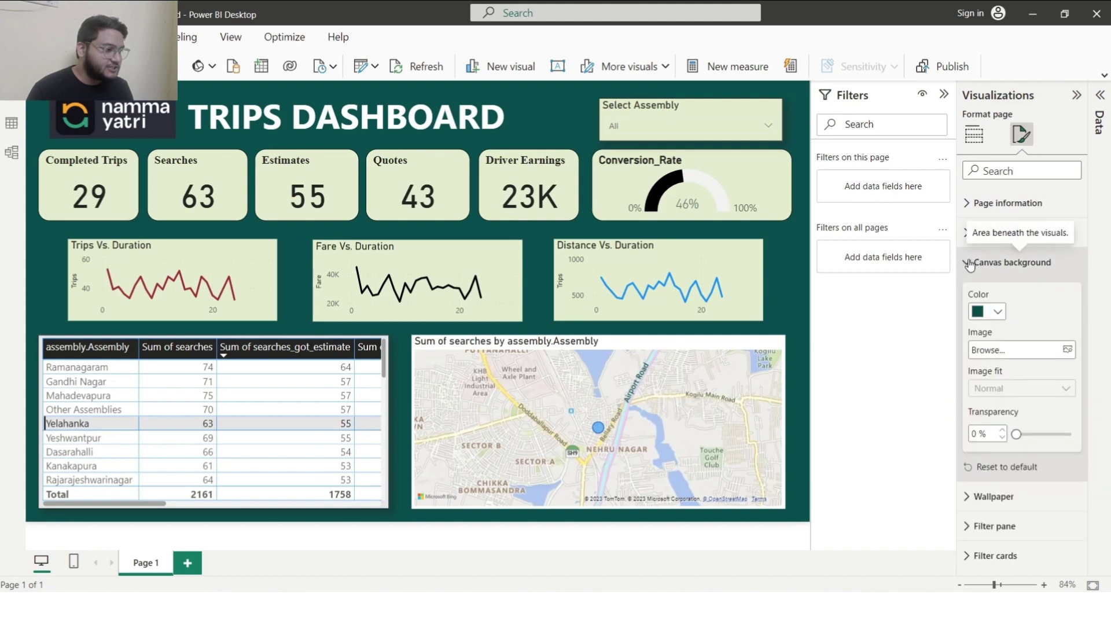
left_click(996, 313)
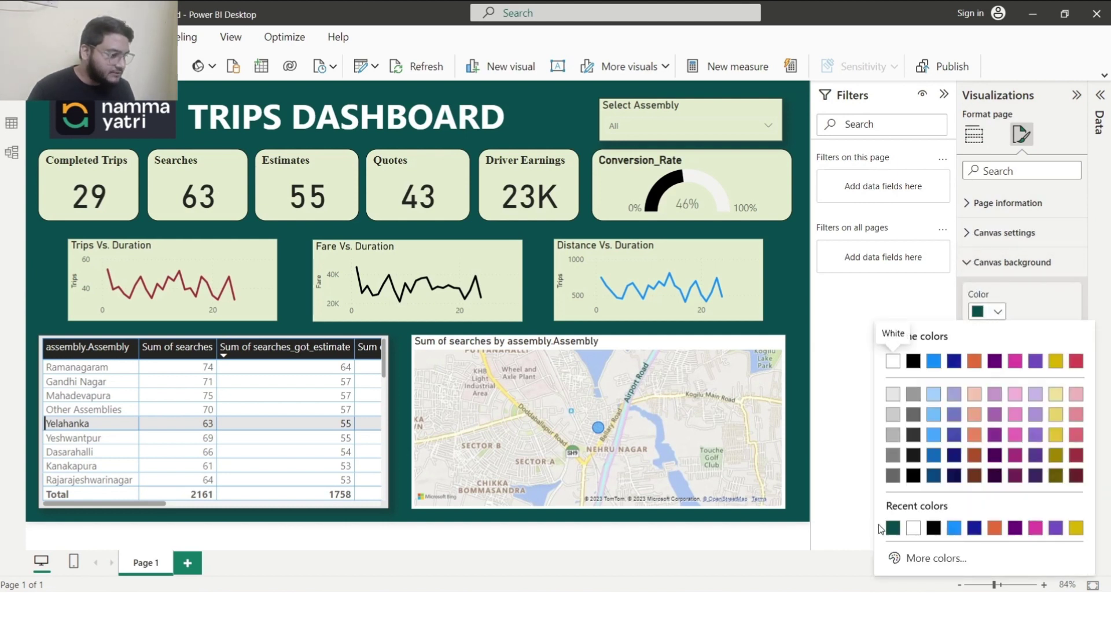
left_click(920, 557)
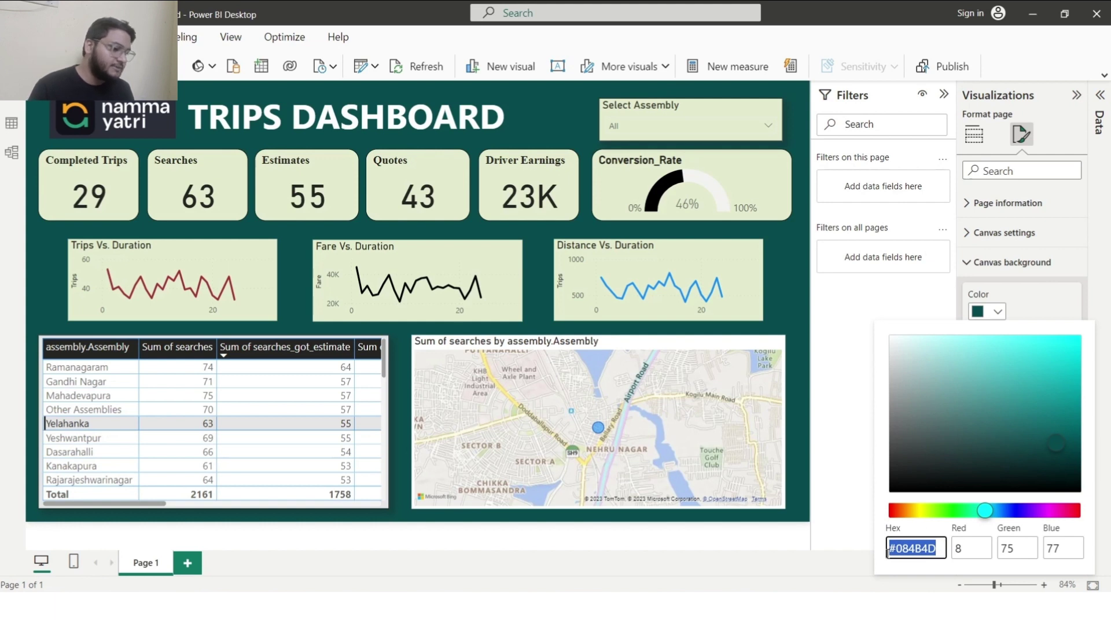
Step: Switch back to the untitled report and set its canvas background colour to #084B4D
left_click(773, 568)
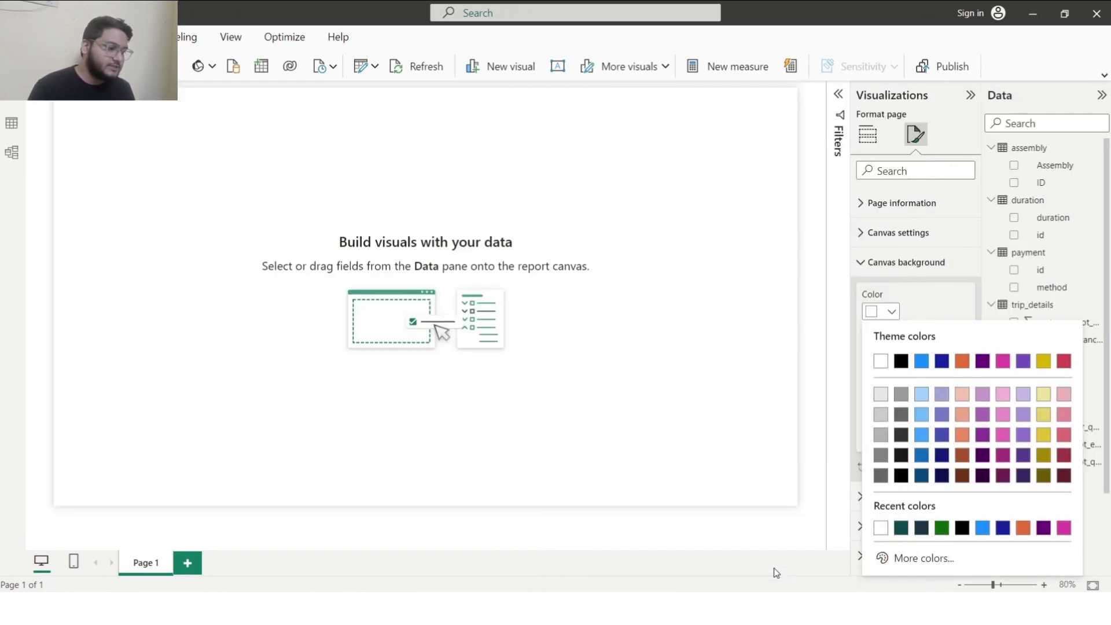
left_click(903, 559)
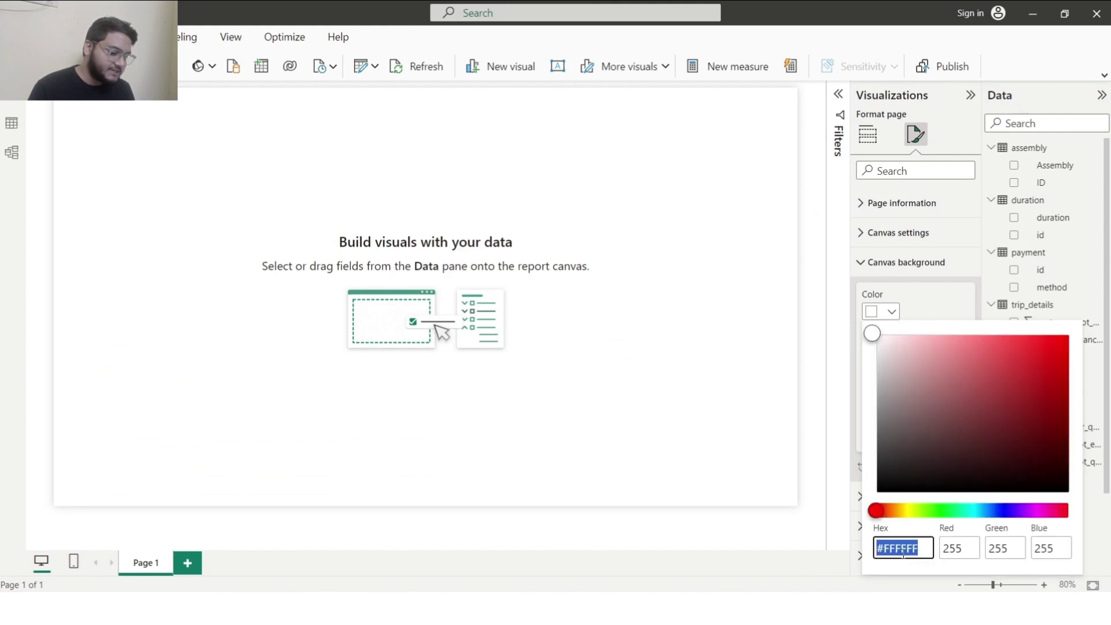
type("#084B4D")
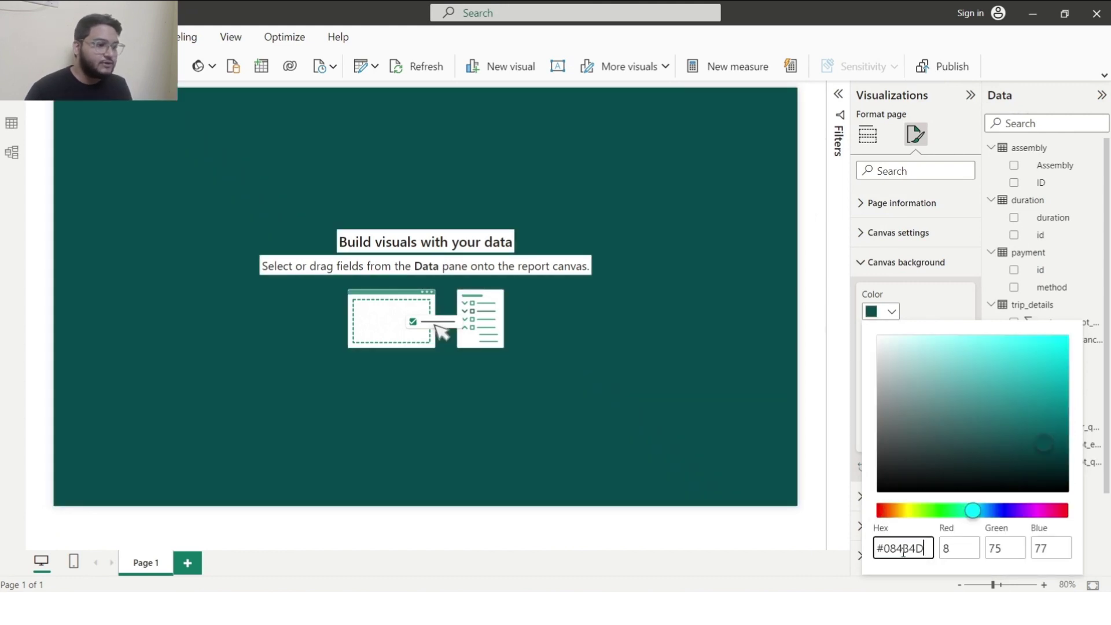
left_click(834, 430)
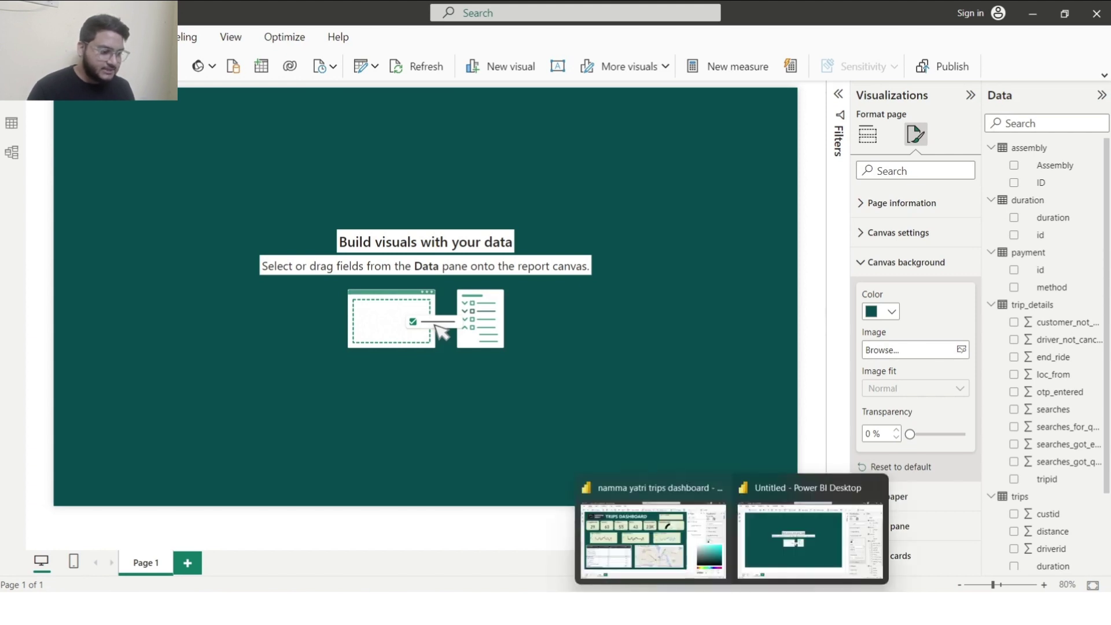
Step: Compare the finished trips dashboard's visuals with the trip_details and trips fields available in the untitled report
left_click(713, 574)
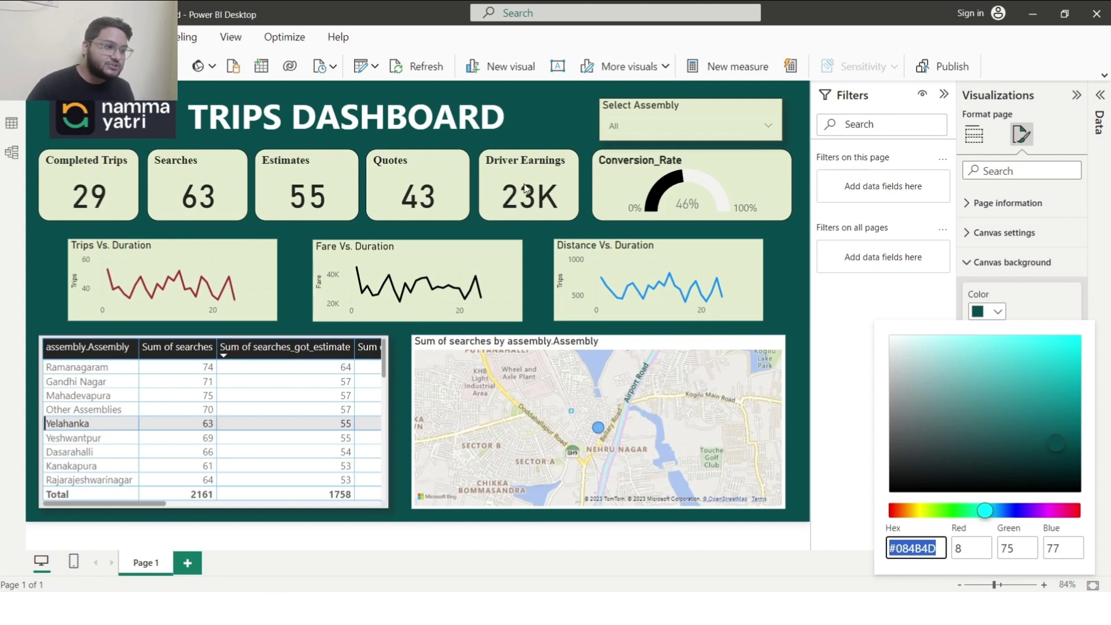
left_click(833, 327)
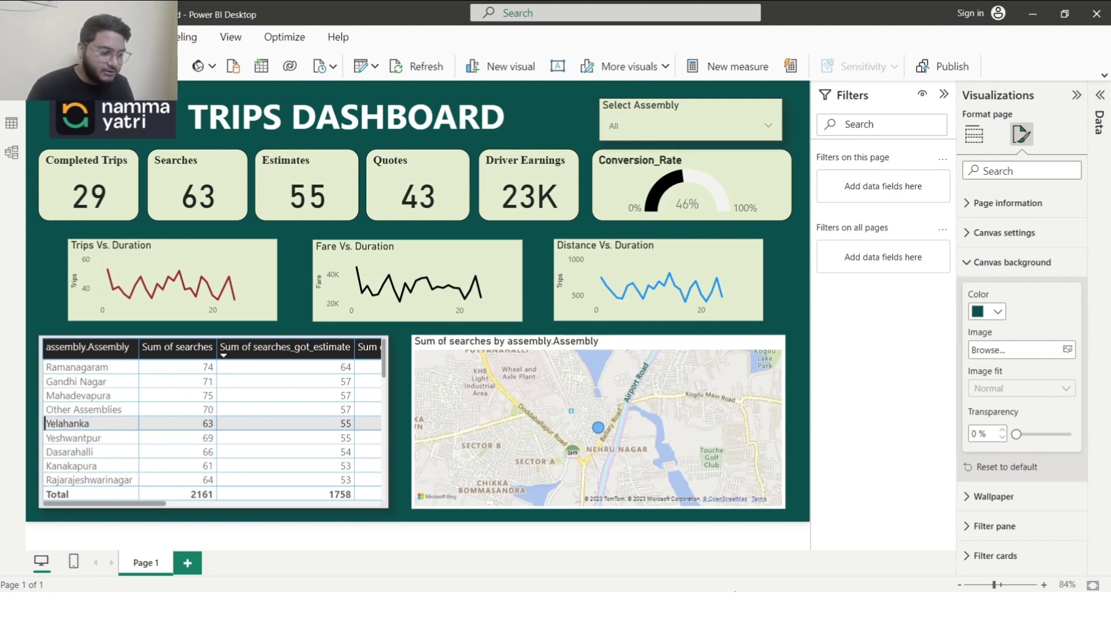
mouse_move(741, 577)
left_click(804, 514)
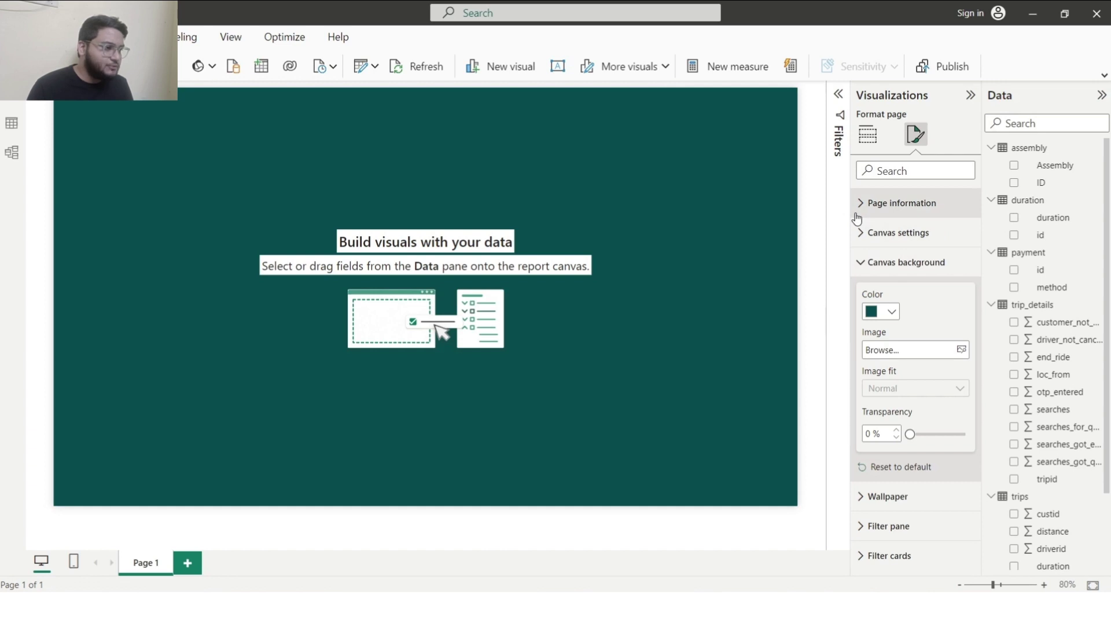
left_click_drag(1107, 299, 1107, 406)
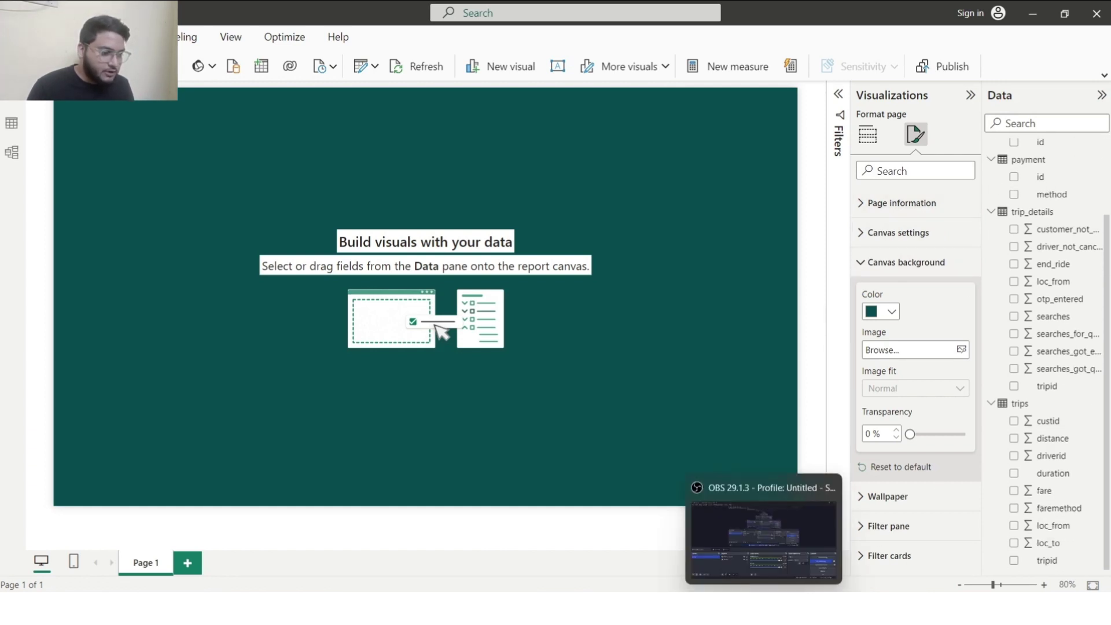
mouse_move(732, 588)
left_click(682, 558)
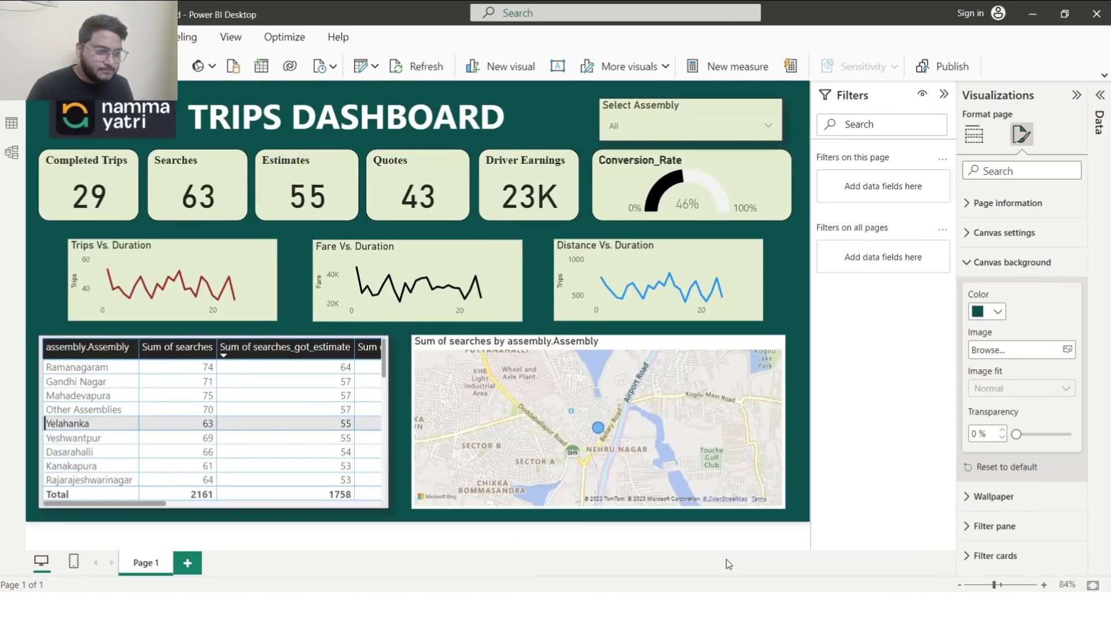
key("alt+Tab")
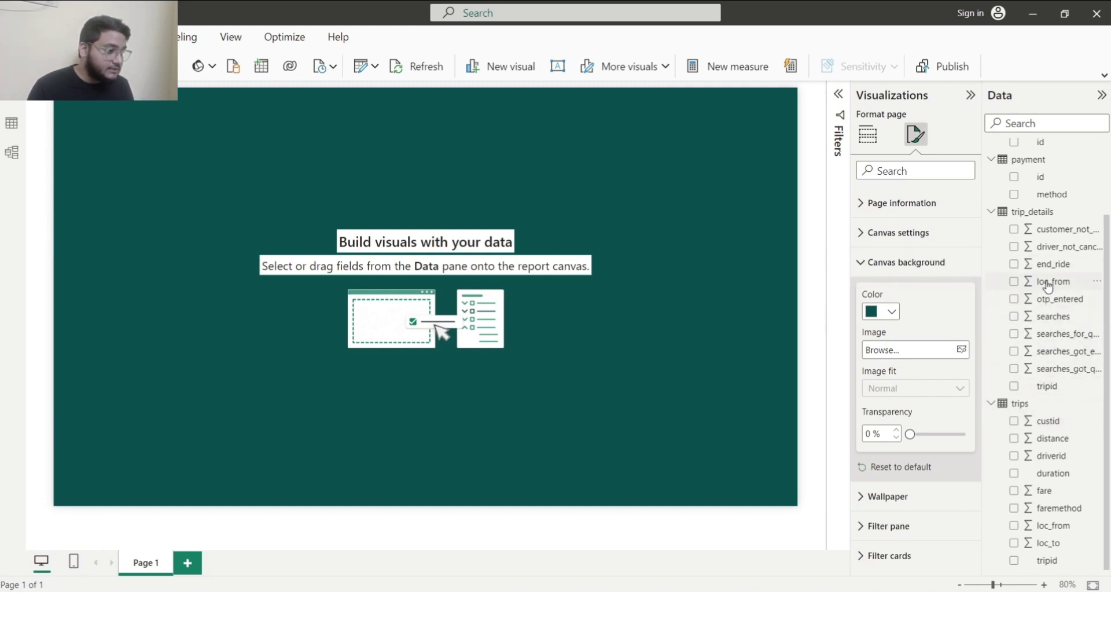
Step: Add a card for the sum of end_ride from trip_details in the upper-left area of the report page
left_click(1014, 264)
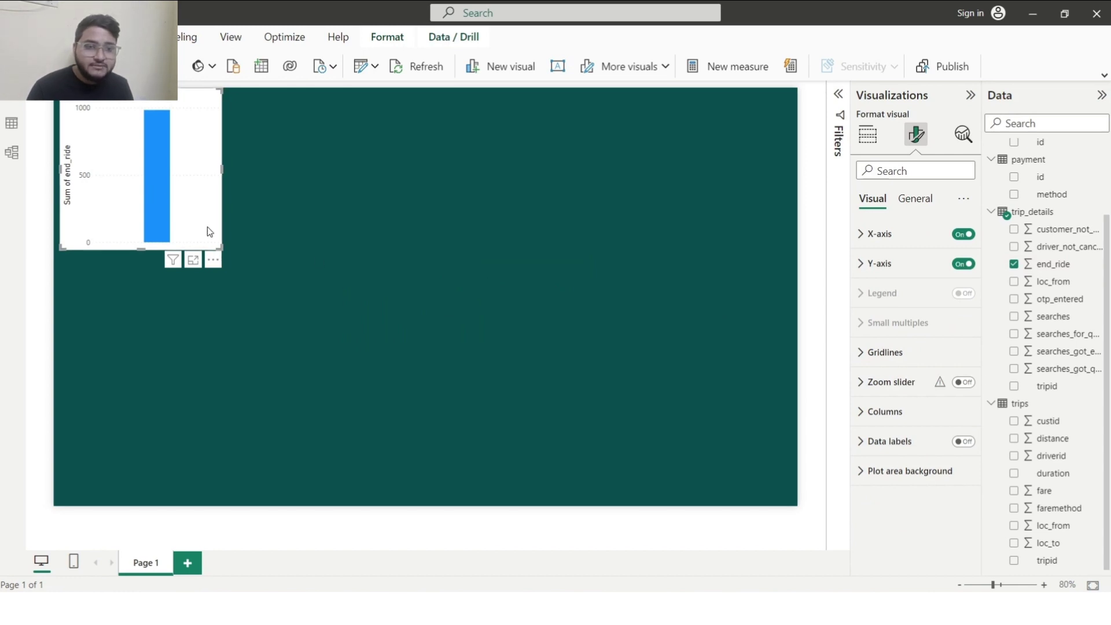
left_click_drag(197, 186, 211, 216)
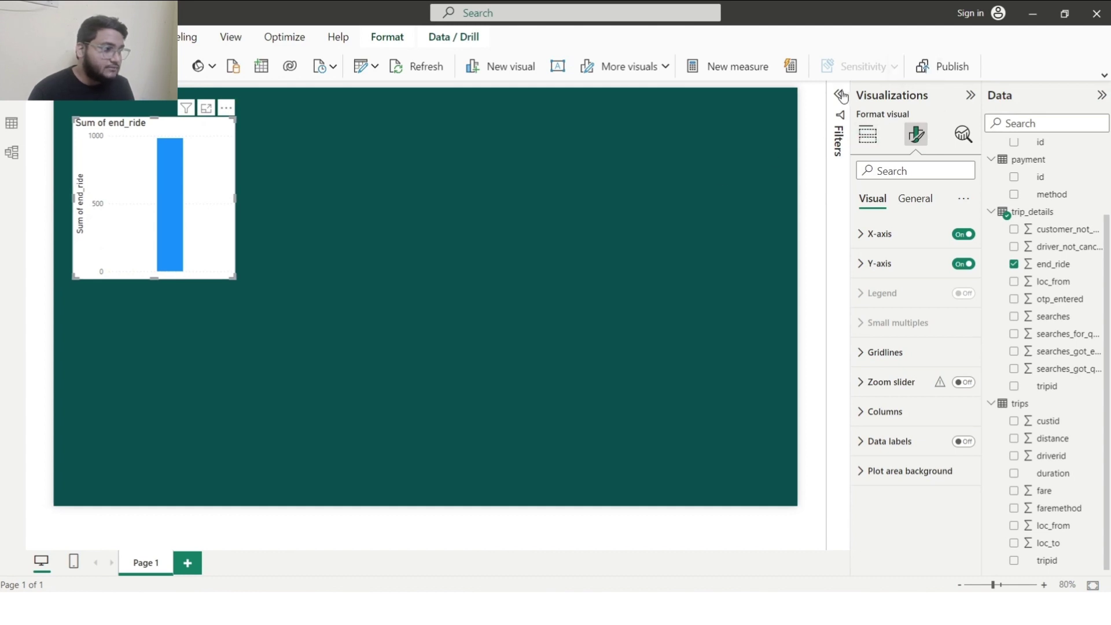
left_click(867, 135)
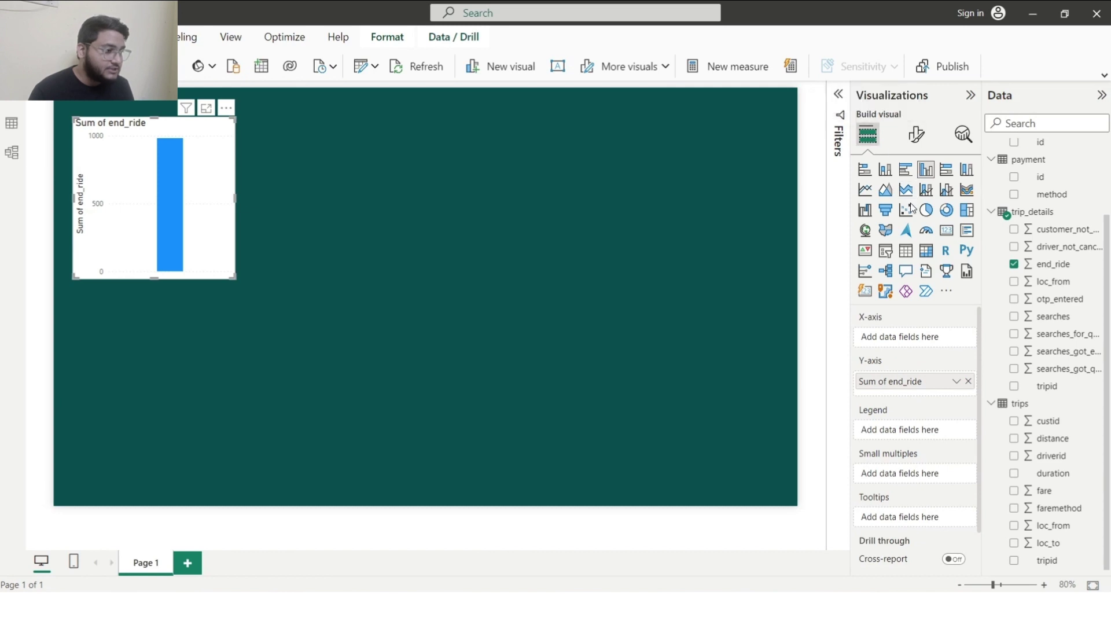
left_click(946, 231)
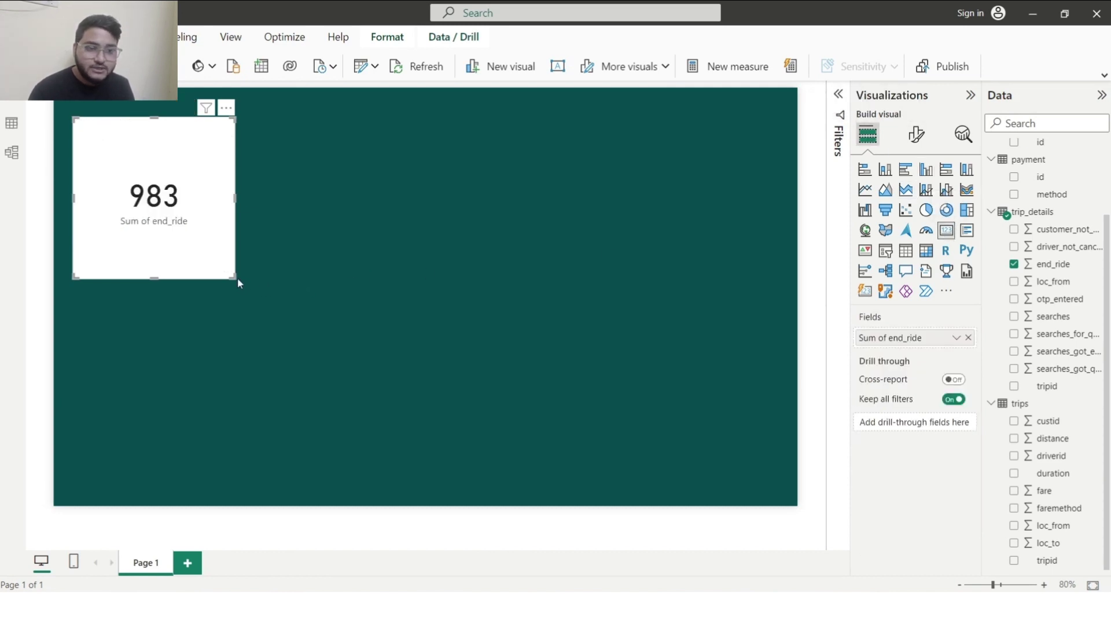
Step: Shrink the end_ride card to a small tile in the page's upper-left area and turn off its category label
left_click_drag(236, 278, 164, 188)
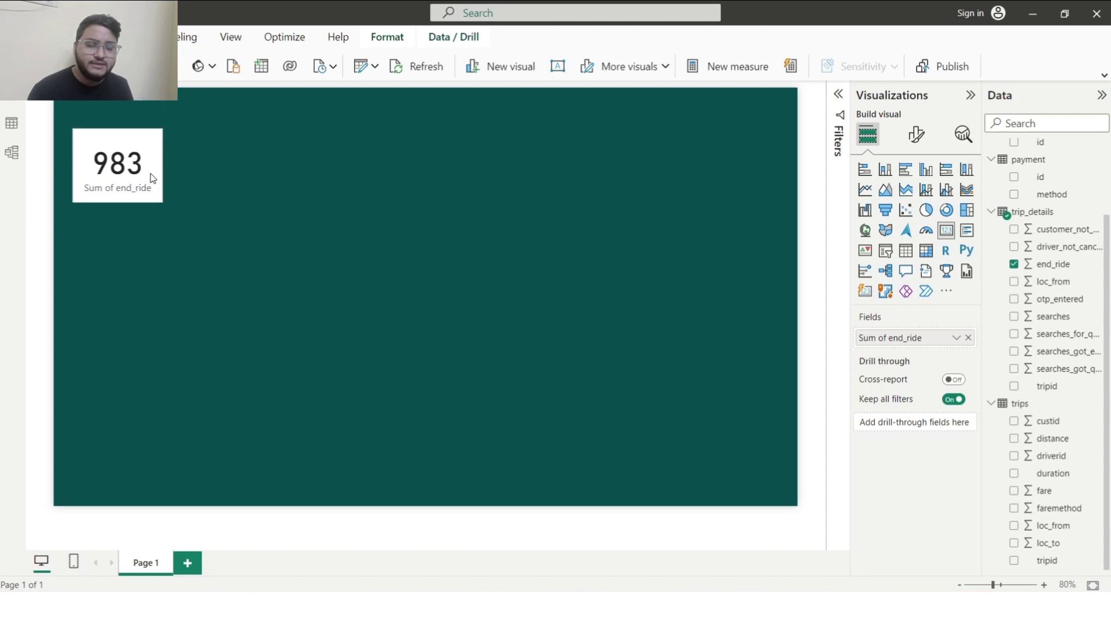
left_click(151, 178)
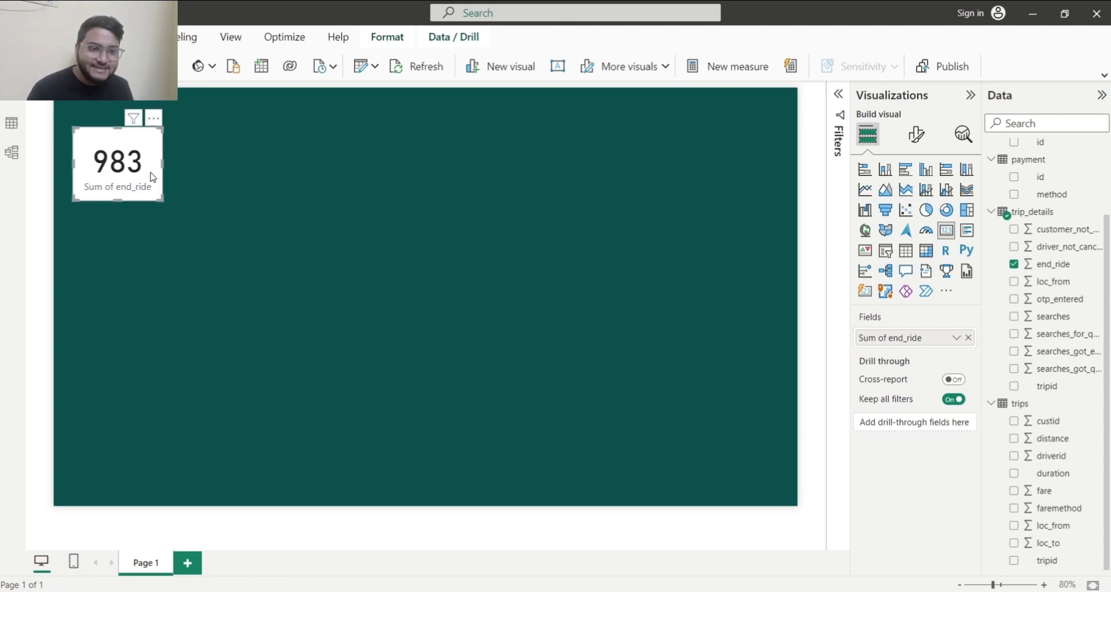
left_click(917, 138)
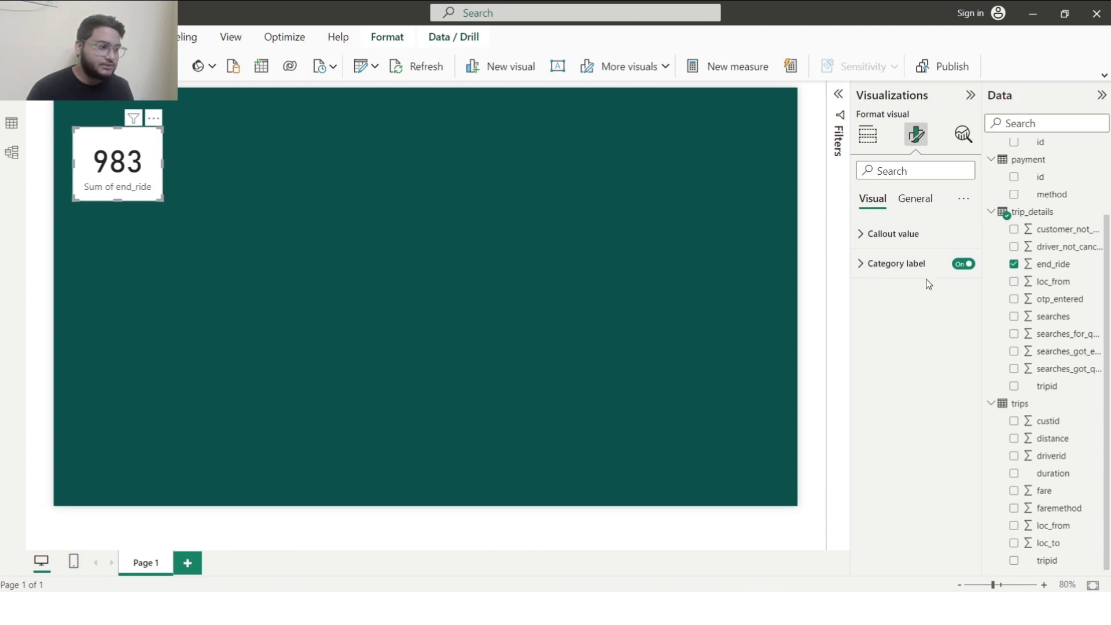
left_click(961, 267)
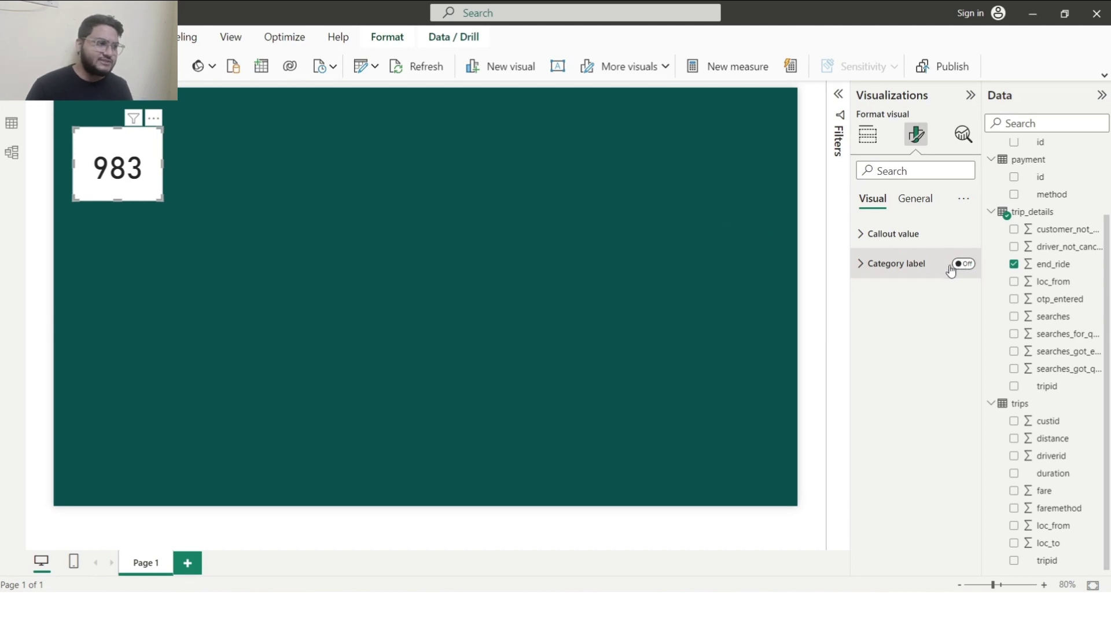
Step: Turn on the card's title, set its text to "Completed Trips", and make it bold
left_click(914, 200)
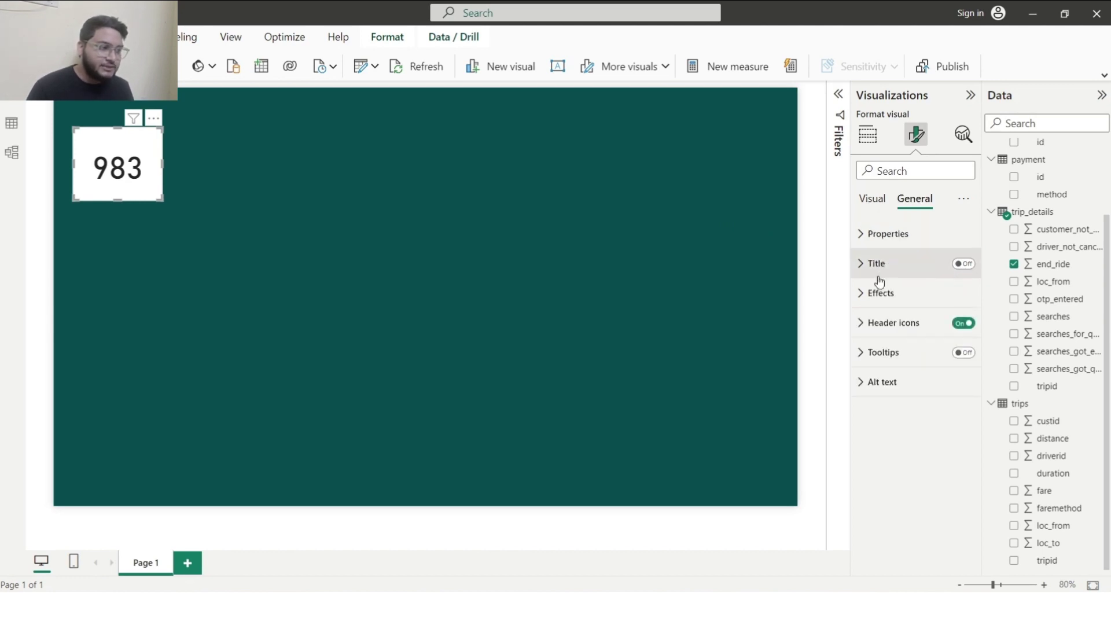
left_click(973, 267)
left_click(862, 266)
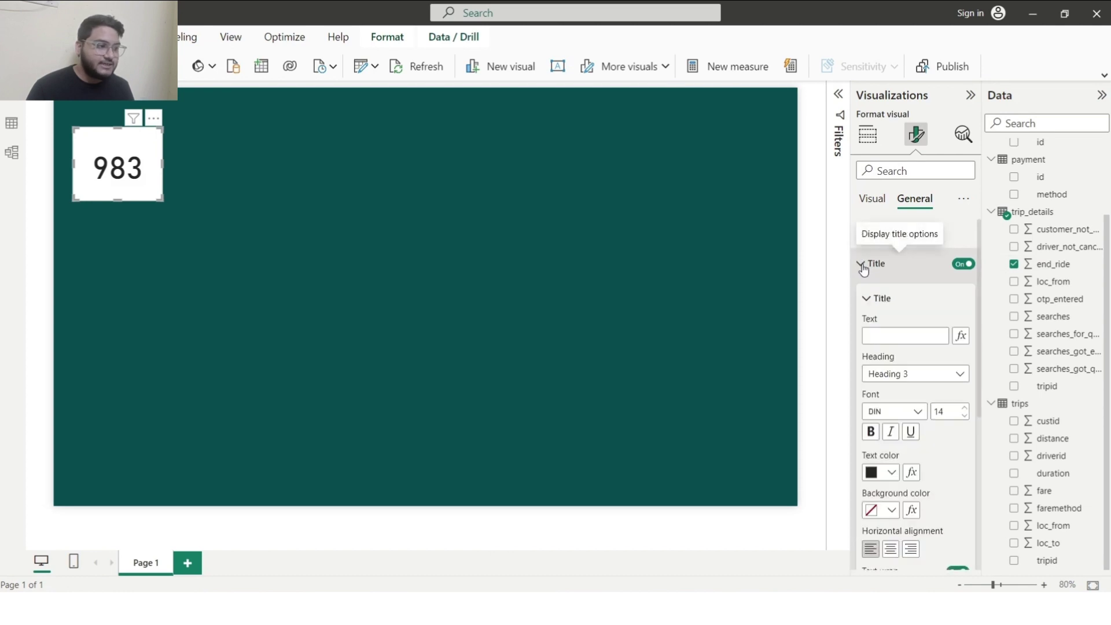
left_click(898, 334)
type("C")
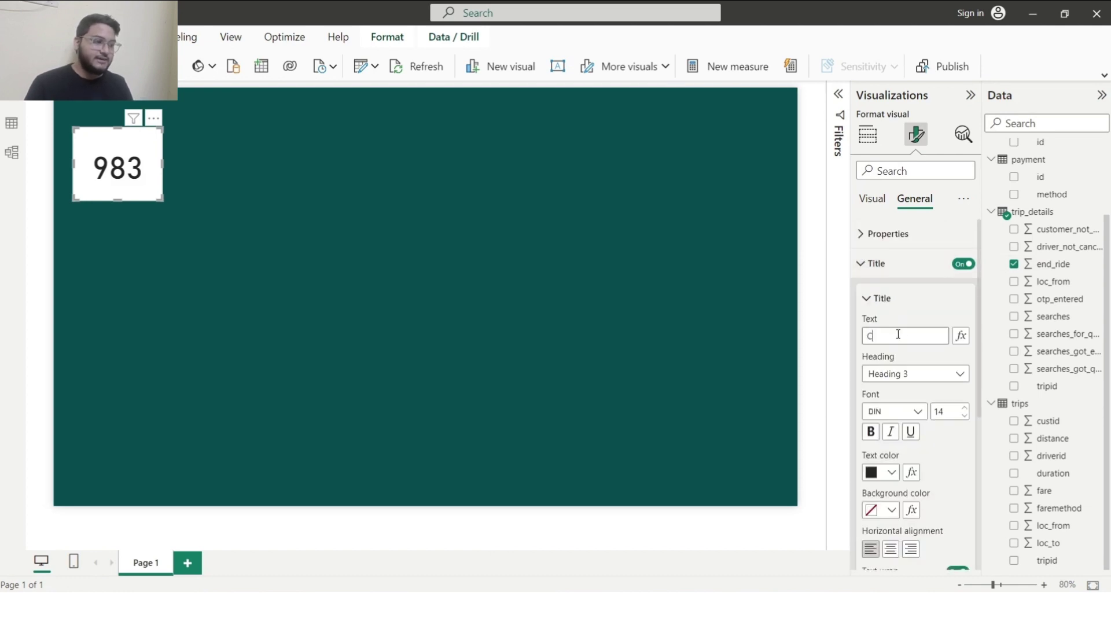
type("opleted ")
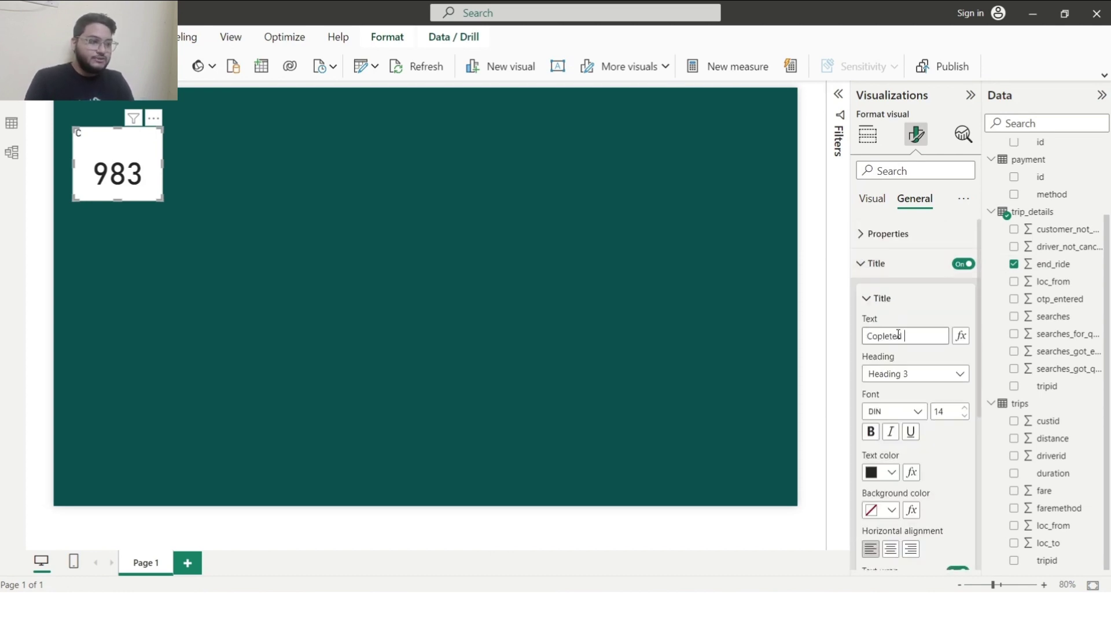
type("Trips")
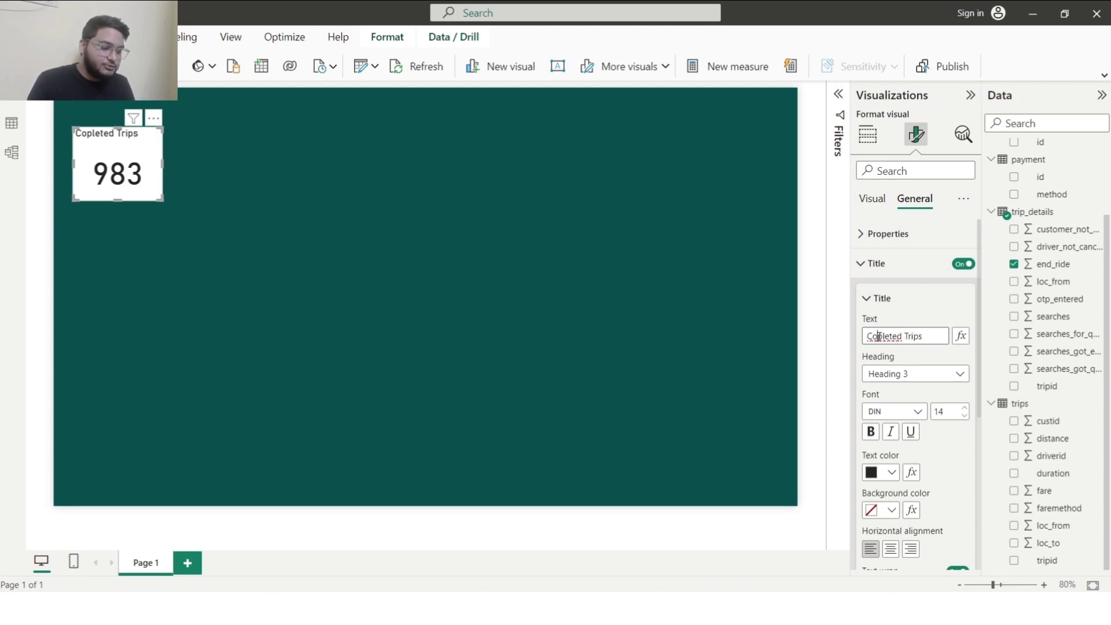
left_click(877, 336)
type("m")
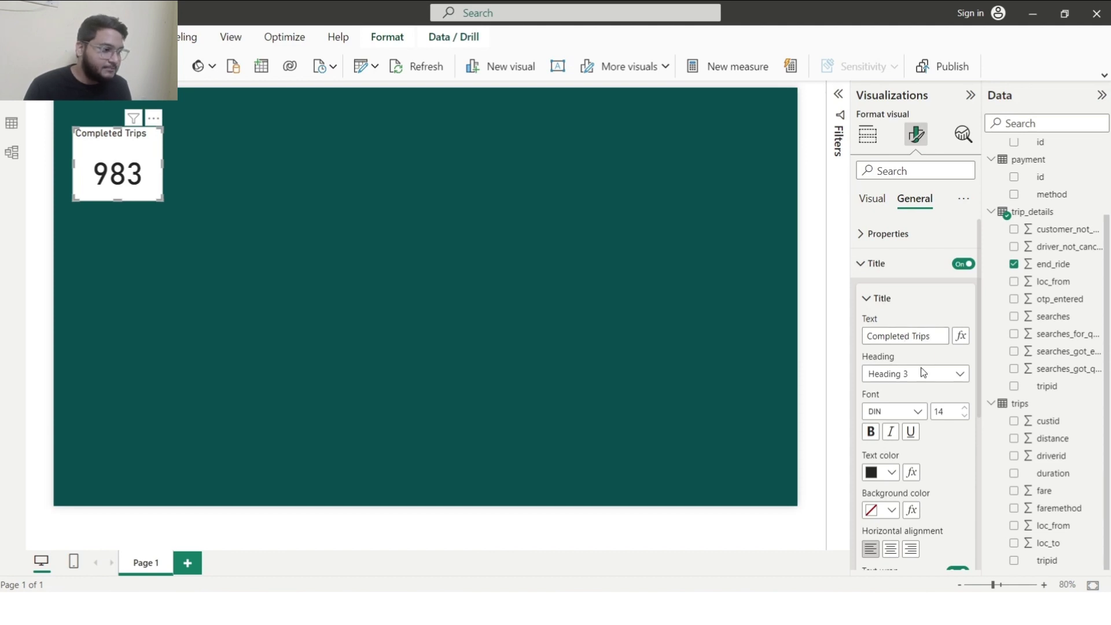
left_click(870, 440)
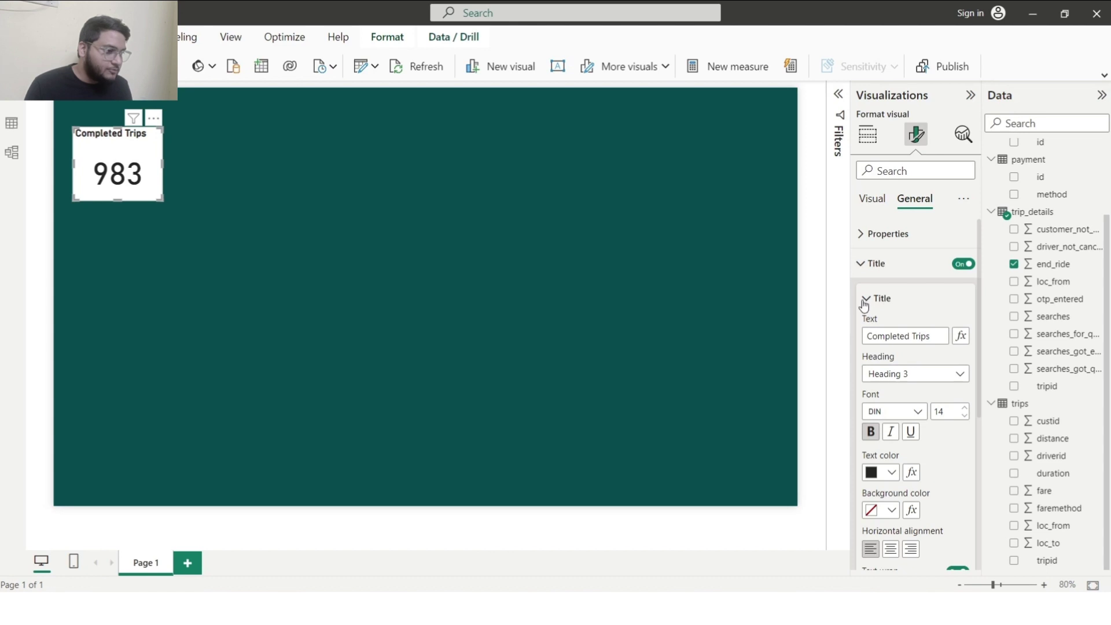
Step: Switch to the namma yatri trips dashboard report and copy the hex code of the Completed Trips card's background colour
left_click(866, 299)
left_click(862, 463)
scroll(868, 463, "down", 3)
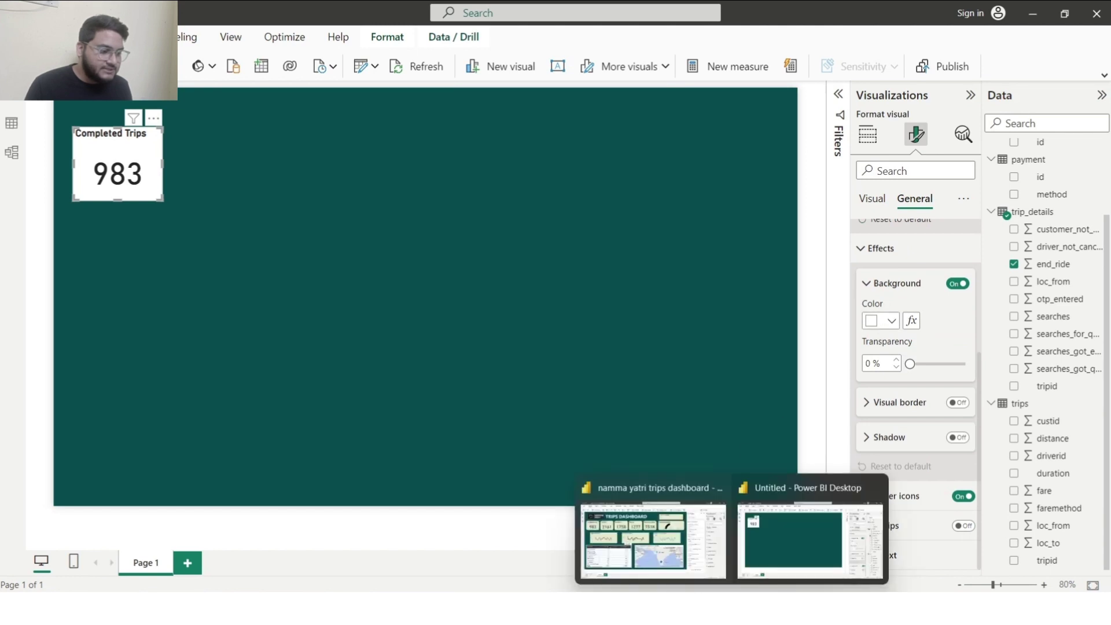
left_click(693, 558)
left_click(86, 191)
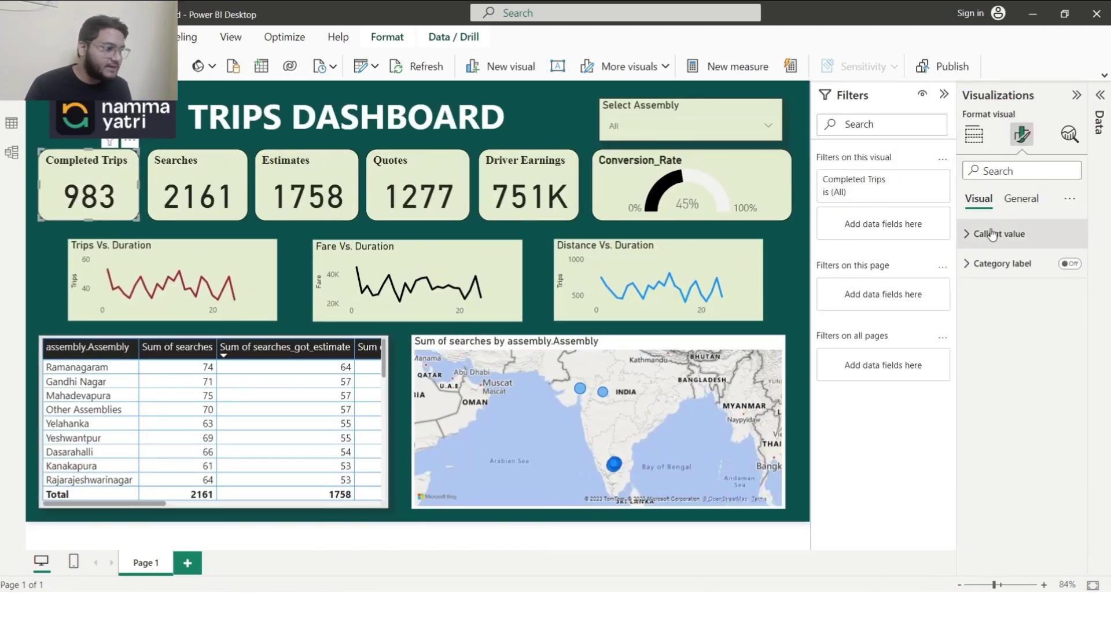
left_click(1020, 199)
left_click(990, 365)
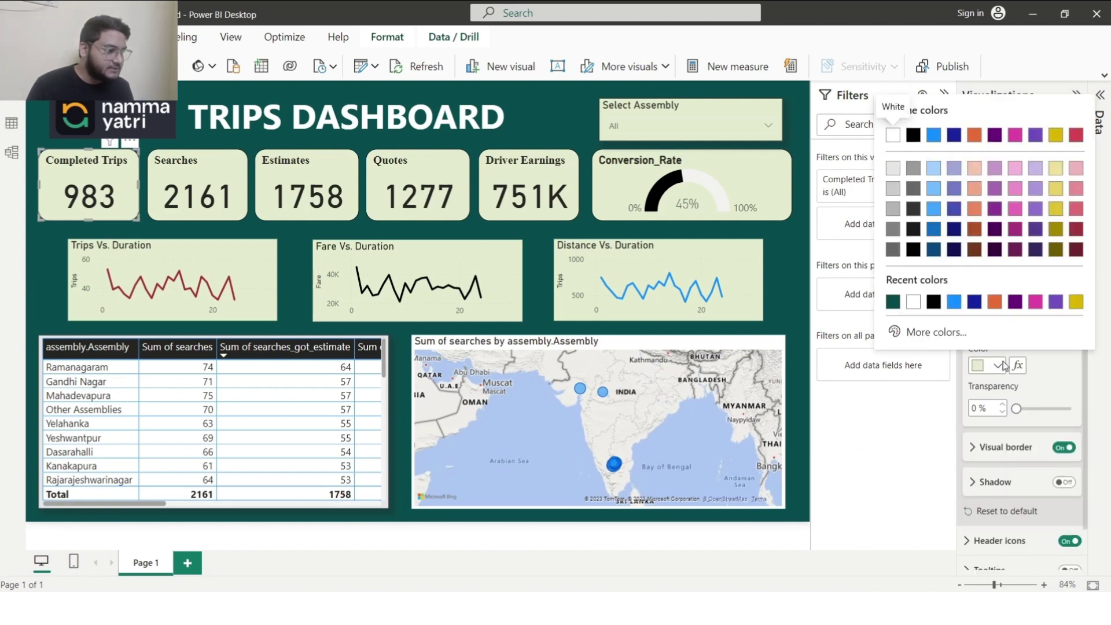
left_click(946, 330)
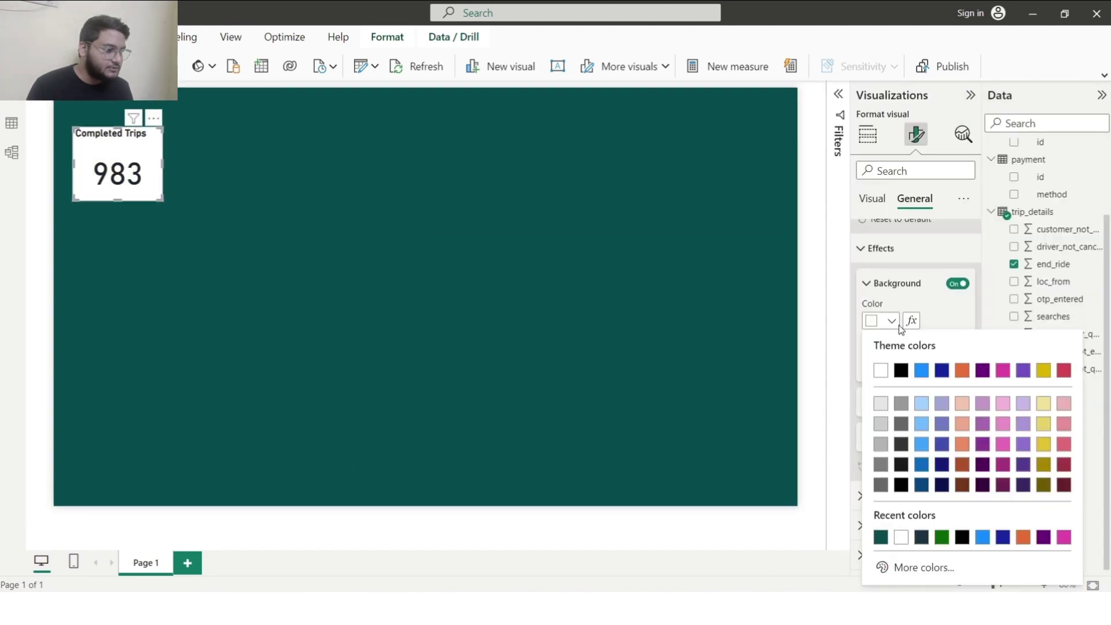
Step: Set the Completed Trips card's background colour to #E4ECCF in the untitled report
left_click(891, 320)
left_click(906, 567)
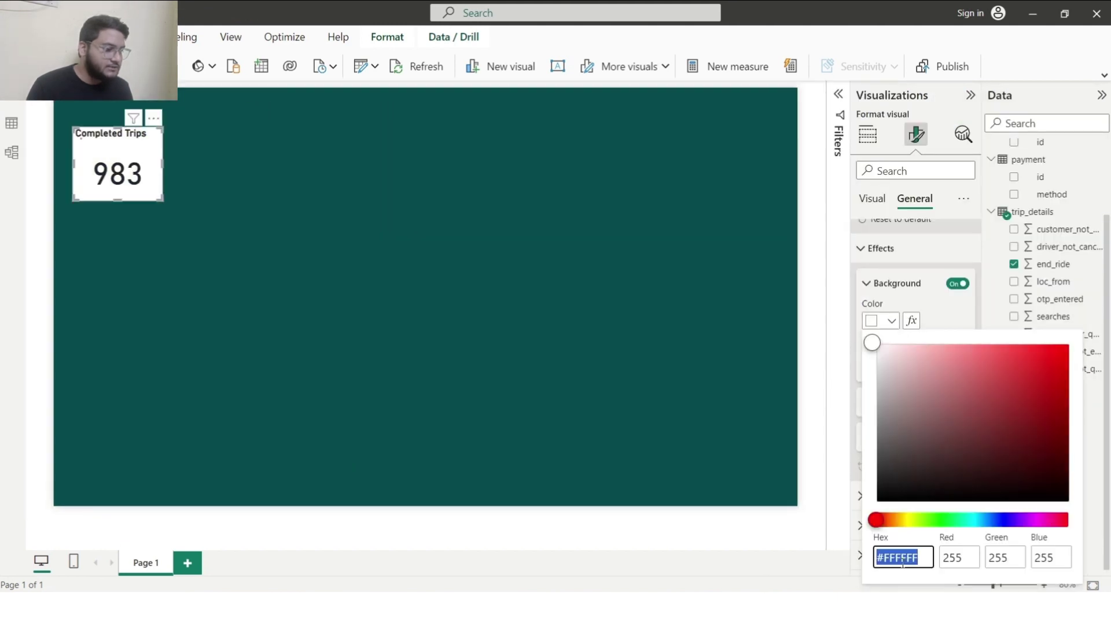
left_click(903, 557)
key("Return")
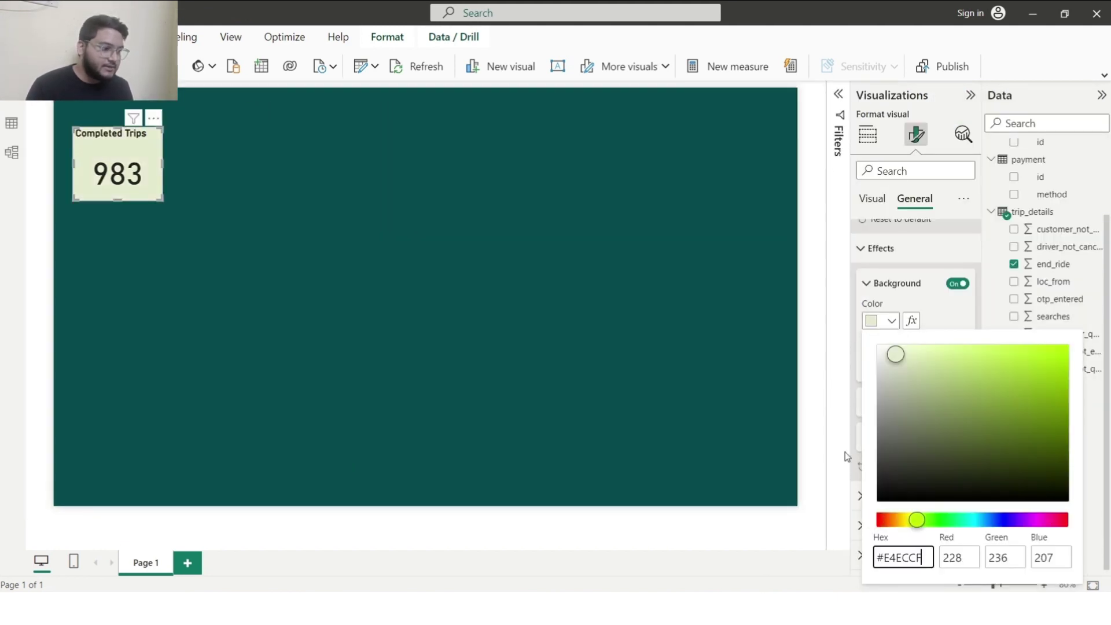
left_click(845, 428)
left_click(873, 283)
left_click(681, 304)
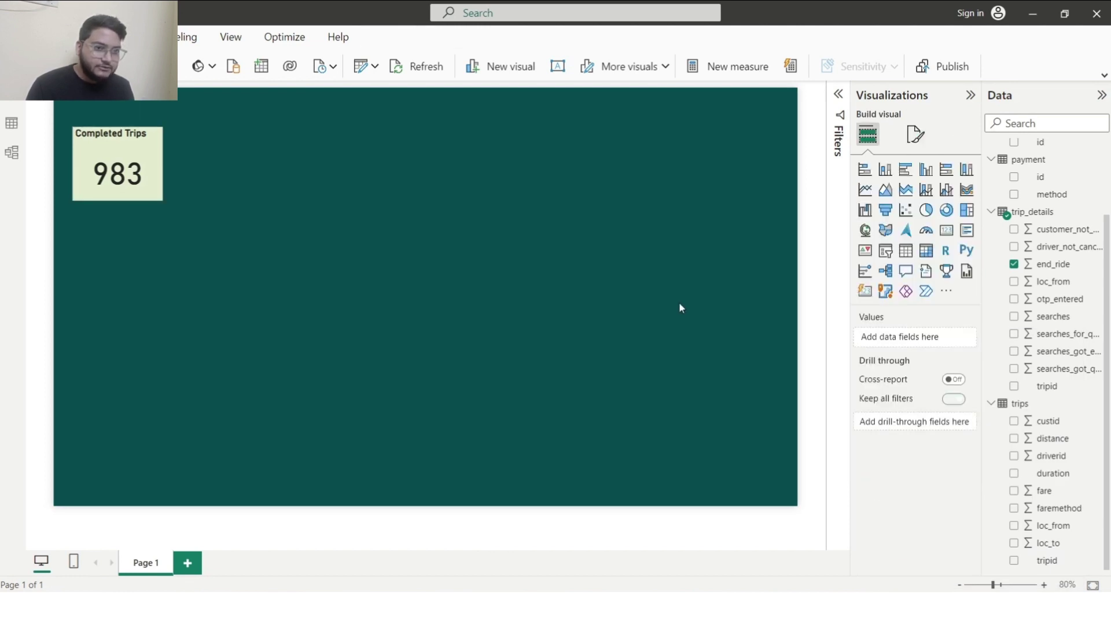
Step: Turn on the Completed Trips card's visual border with 18 px rounded corners and shift the card slightly down
left_click(162, 185)
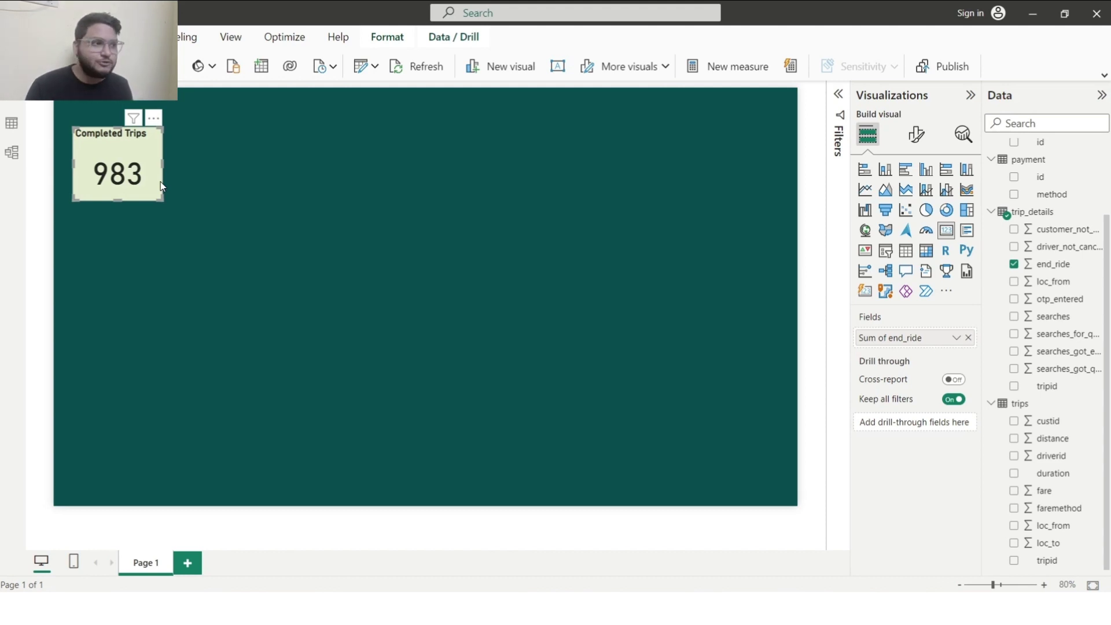
left_click(917, 136)
left_click(923, 204)
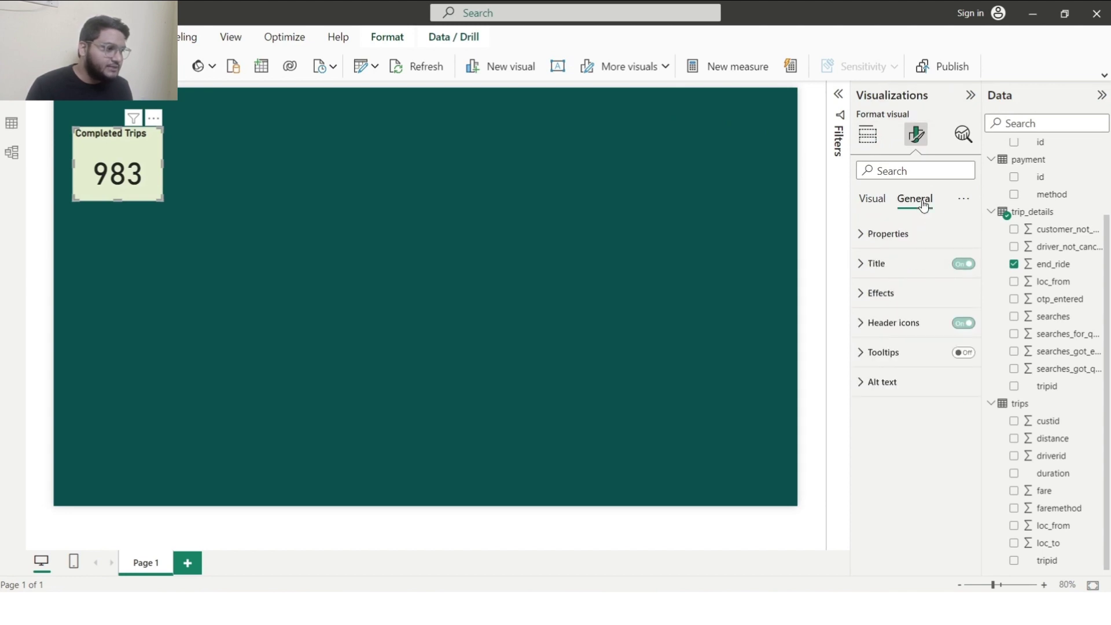
left_click(866, 295)
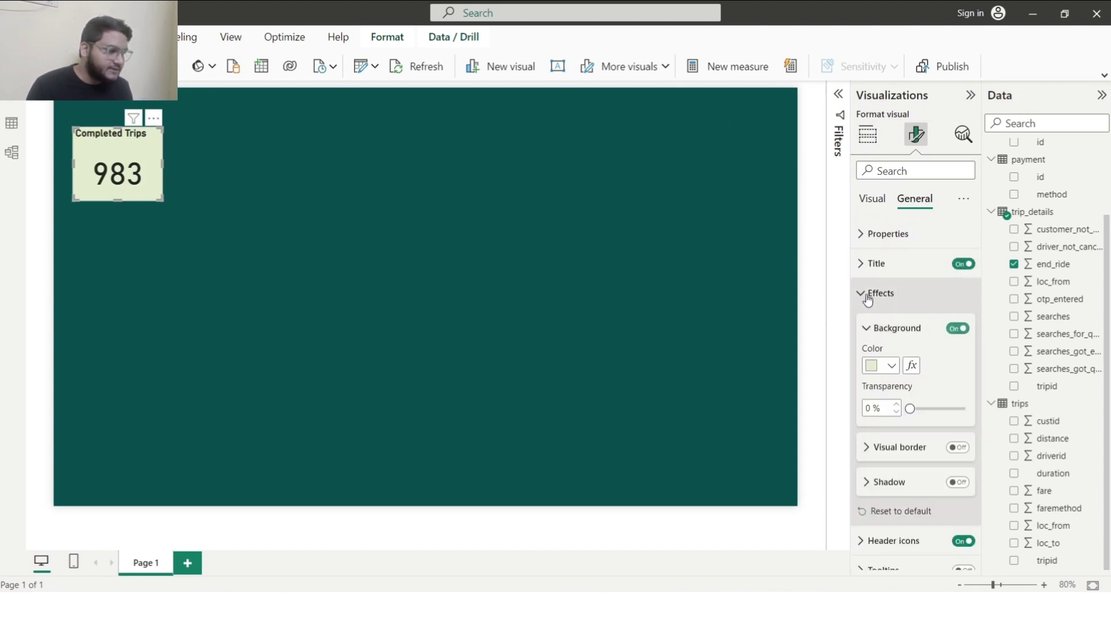
scroll(866, 294, "down", 1)
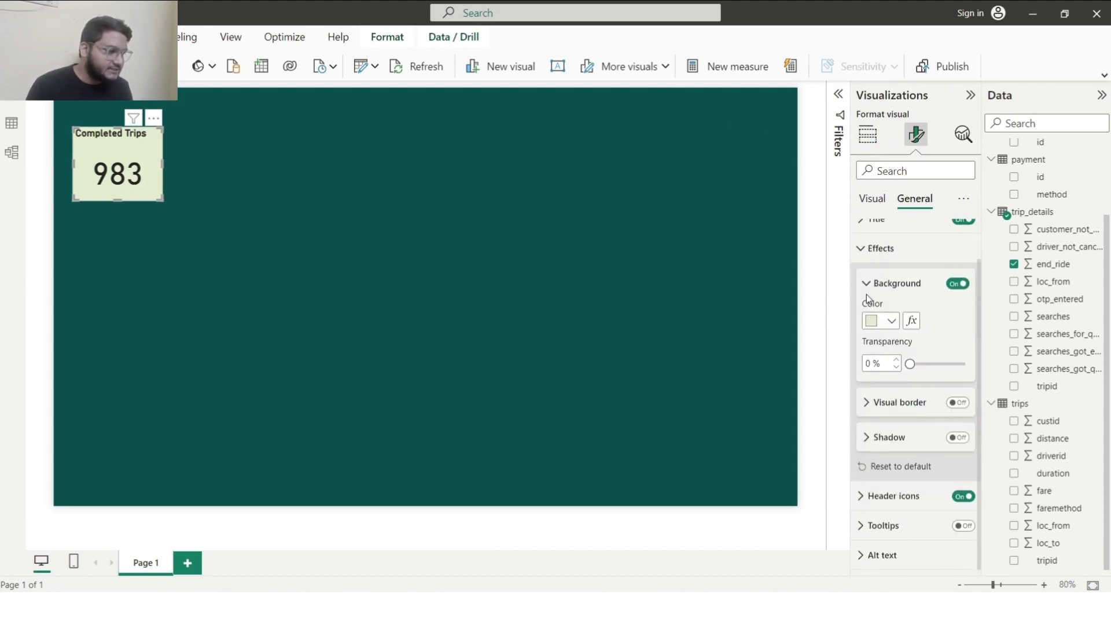
left_click(862, 496)
left_click(866, 403)
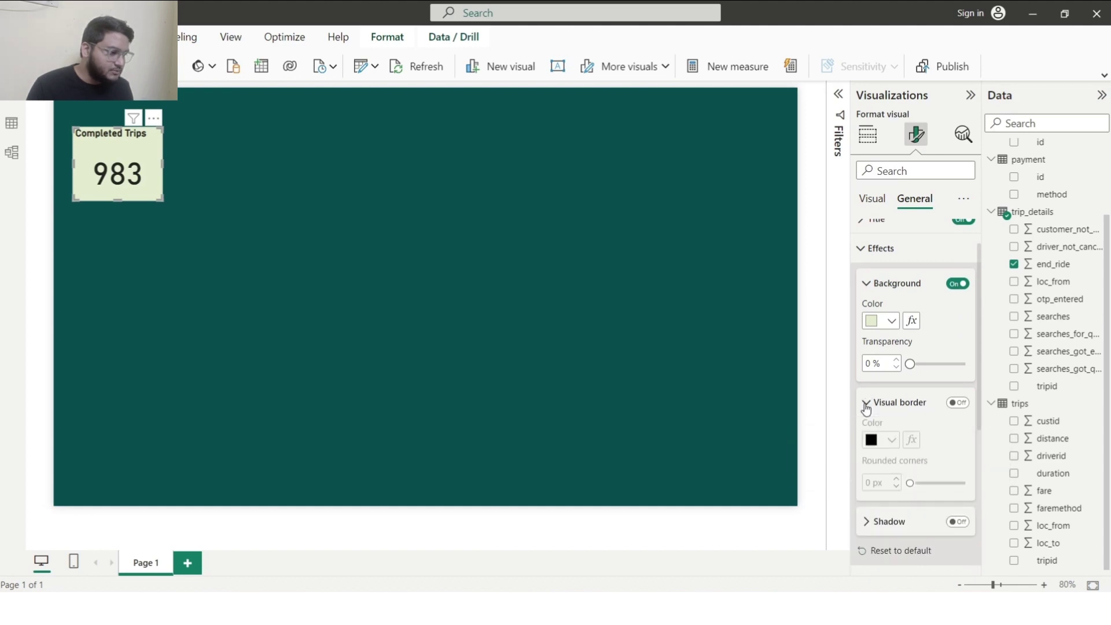
left_click(959, 408)
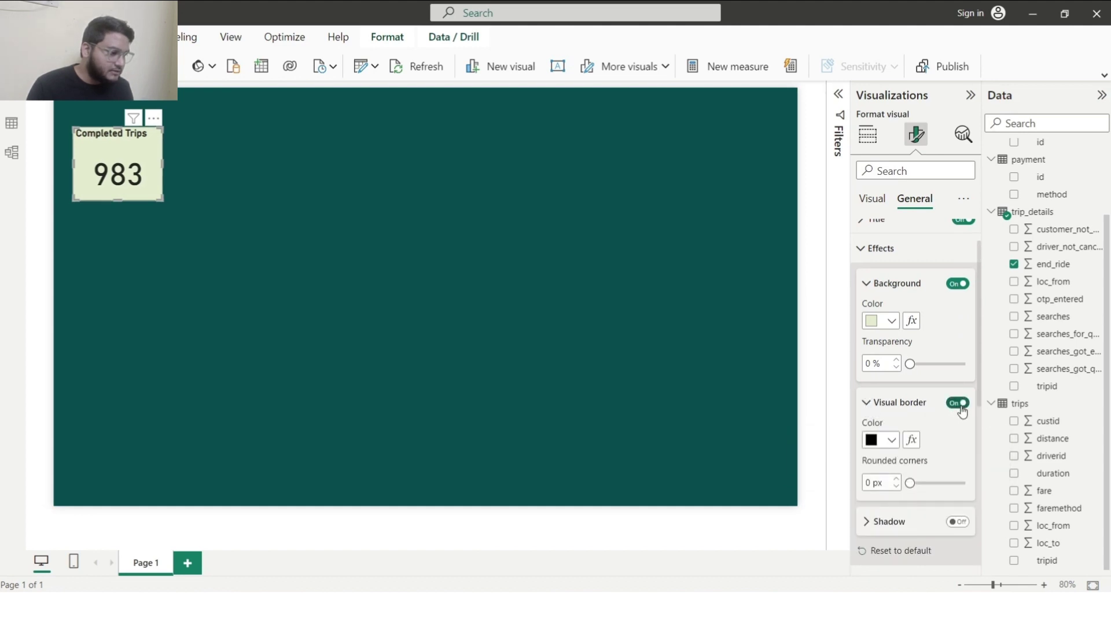
left_click_drag(910, 483, 943, 486)
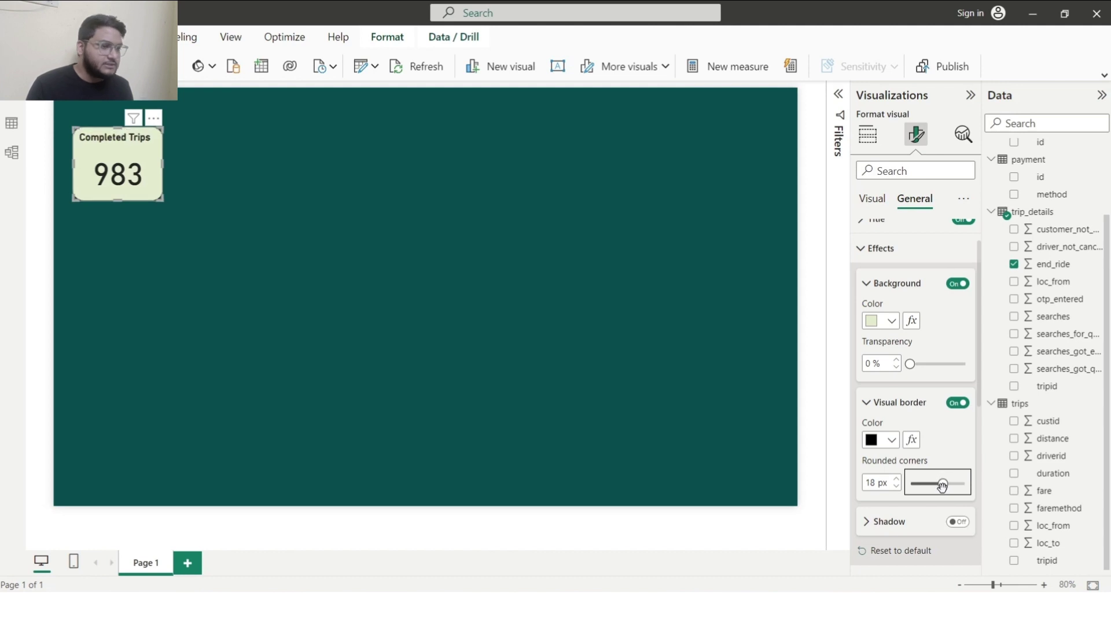
left_click(523, 292)
left_click(155, 167)
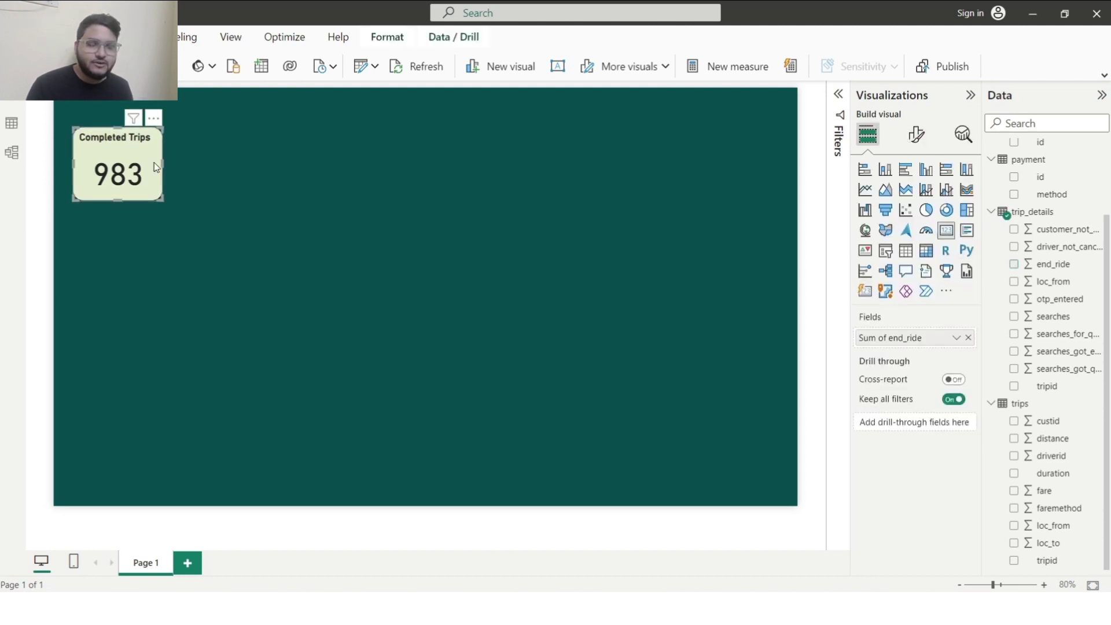
left_click_drag(154, 166, 154, 168)
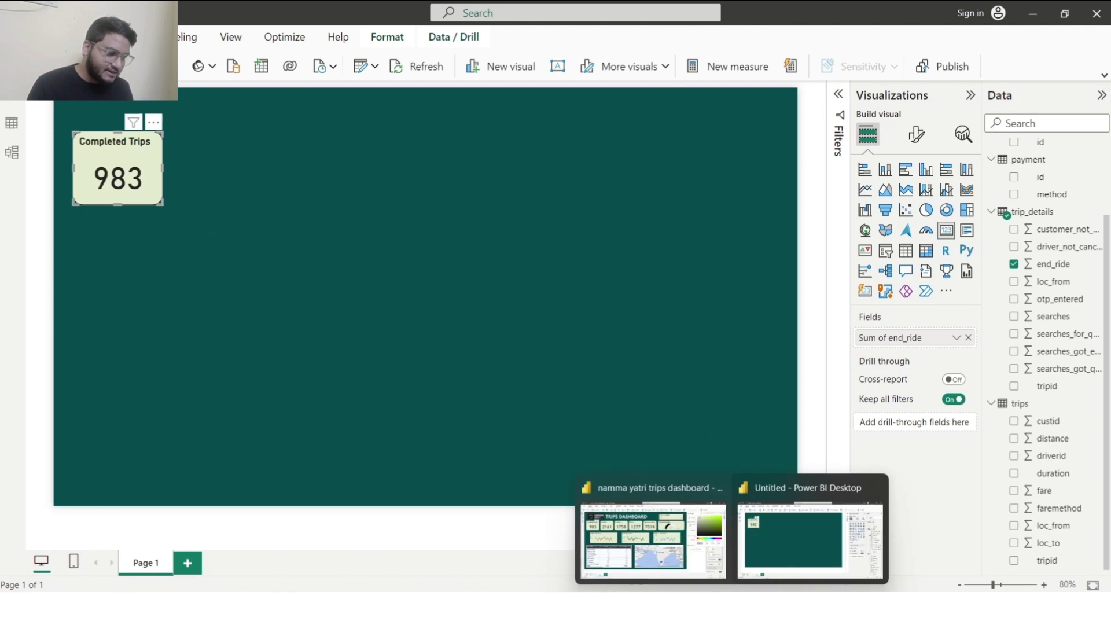
Step: Using the finished trips dashboard's card row as reference, place three copies of the Completed Trips card in a row beside it in the untitled report
left_click(651, 535)
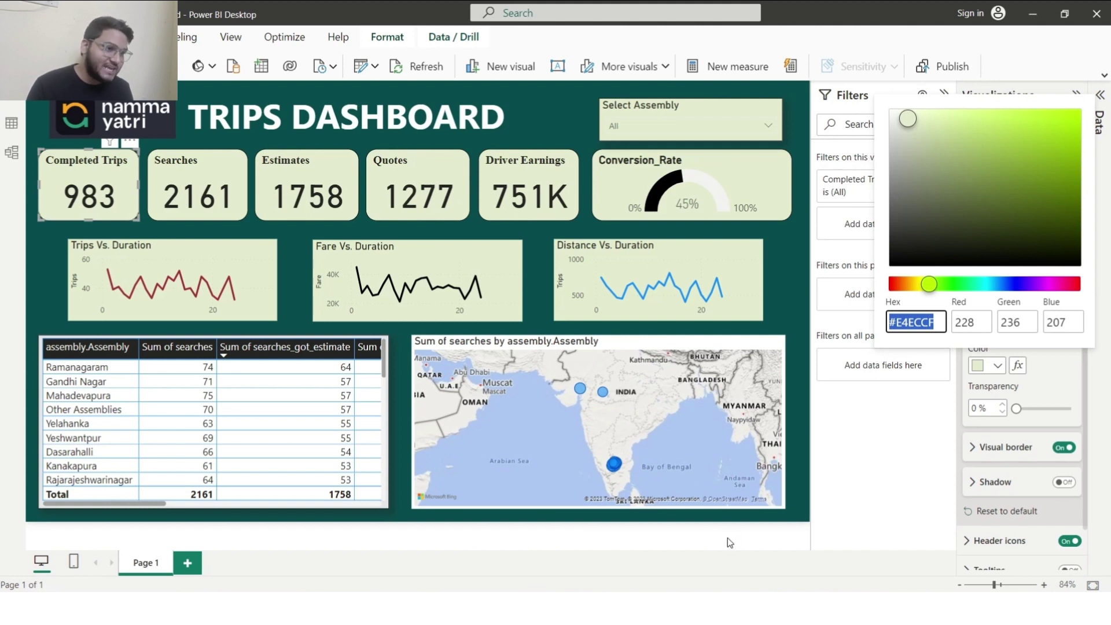
mouse_move(746, 589)
left_click(810, 524)
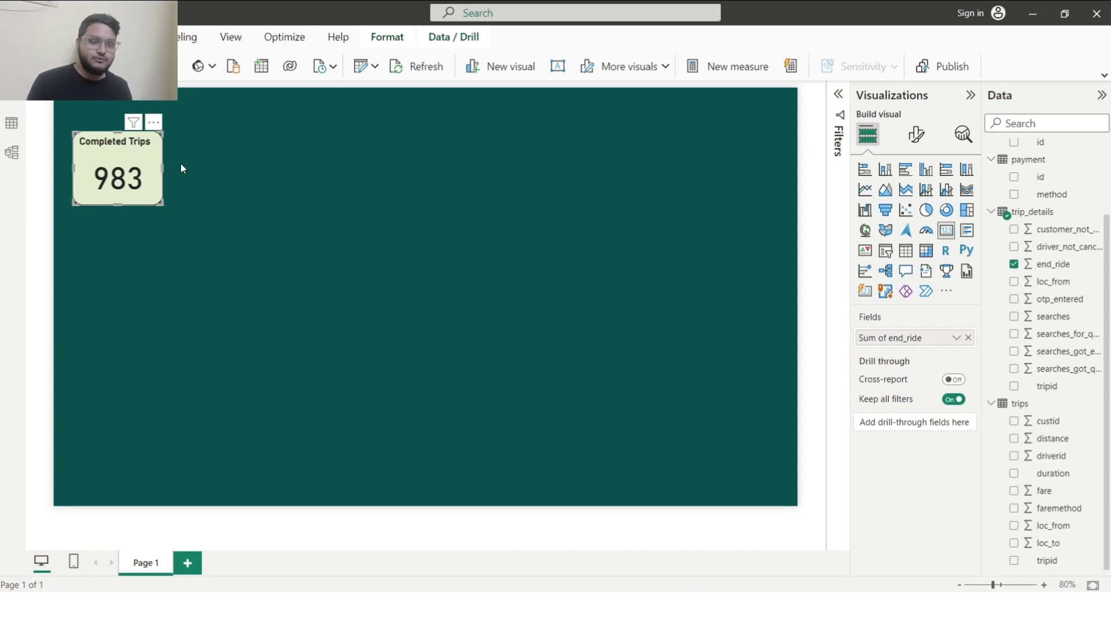
key("ctrl+v")
left_click_drag(135, 163, 230, 156)
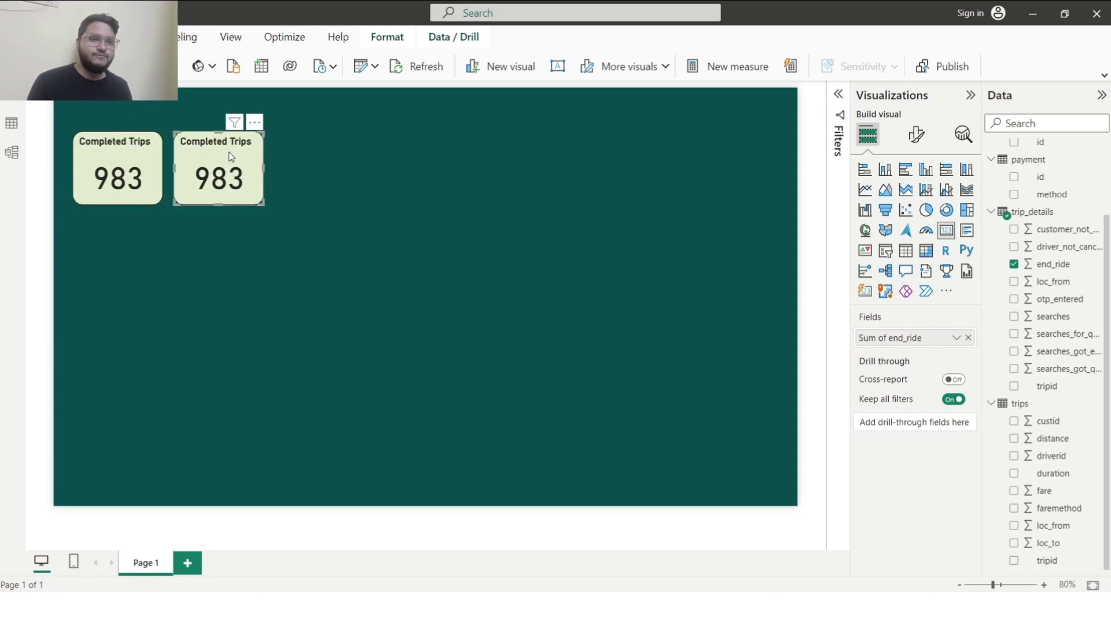
left_click(159, 156)
key("ctrl+v")
left_click_drag(128, 157, 320, 148)
key("ctrl+v")
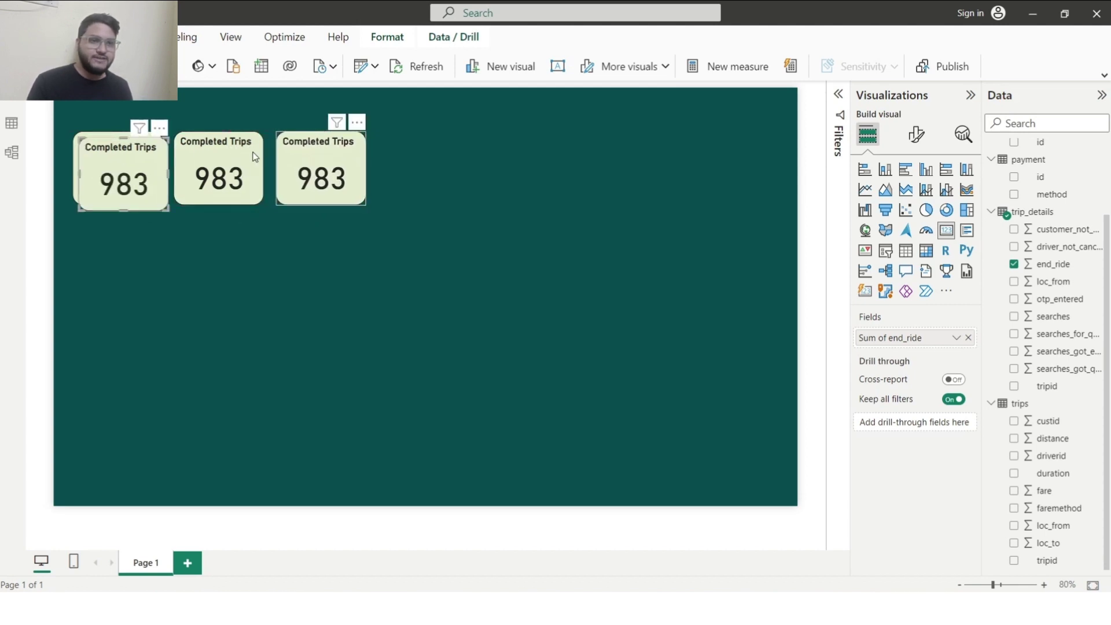
left_click_drag(104, 165, 404, 160)
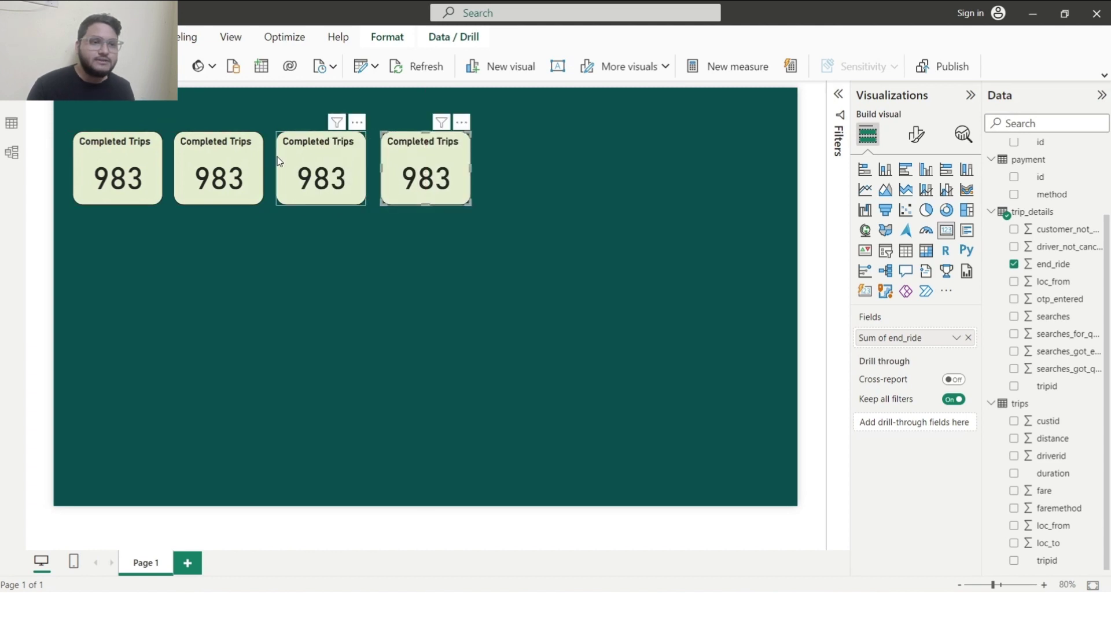
Step: Check the finished dashboard's second card and replace end_ride with the sum of searches from trip_details in the second card of the untitled report
left_click(239, 163)
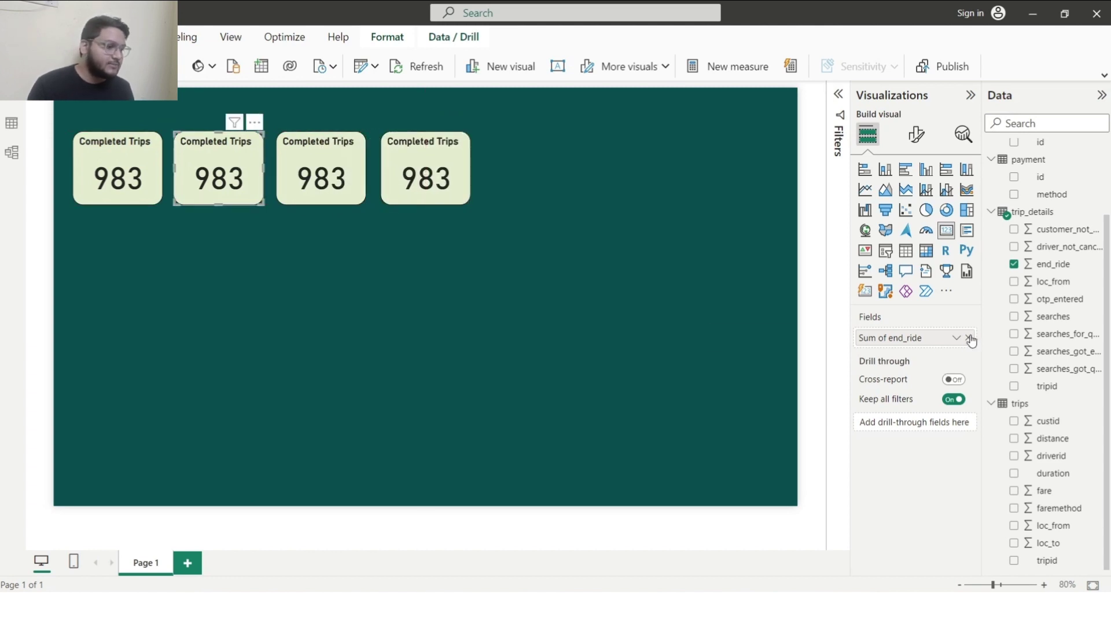
mouse_move(731, 607)
left_click(689, 558)
left_click(969, 339)
left_click(1014, 317)
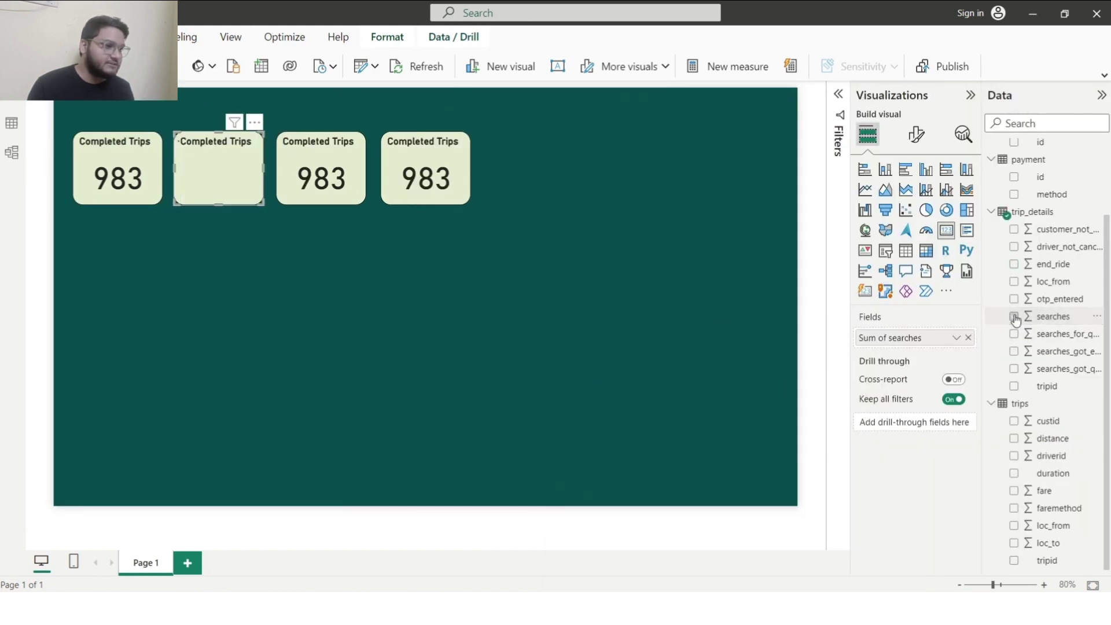
Step: Change the second KPI card's title text to "Searches"
left_click(916, 134)
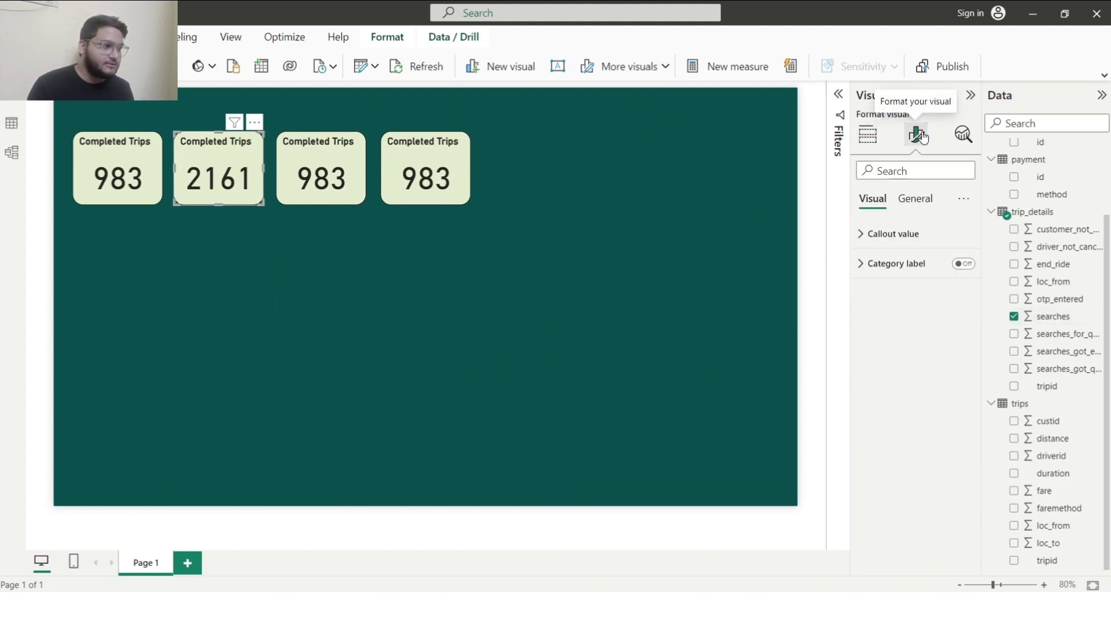
left_click(914, 198)
left_click(861, 264)
left_click_drag(932, 336, 855, 336)
type("Searches")
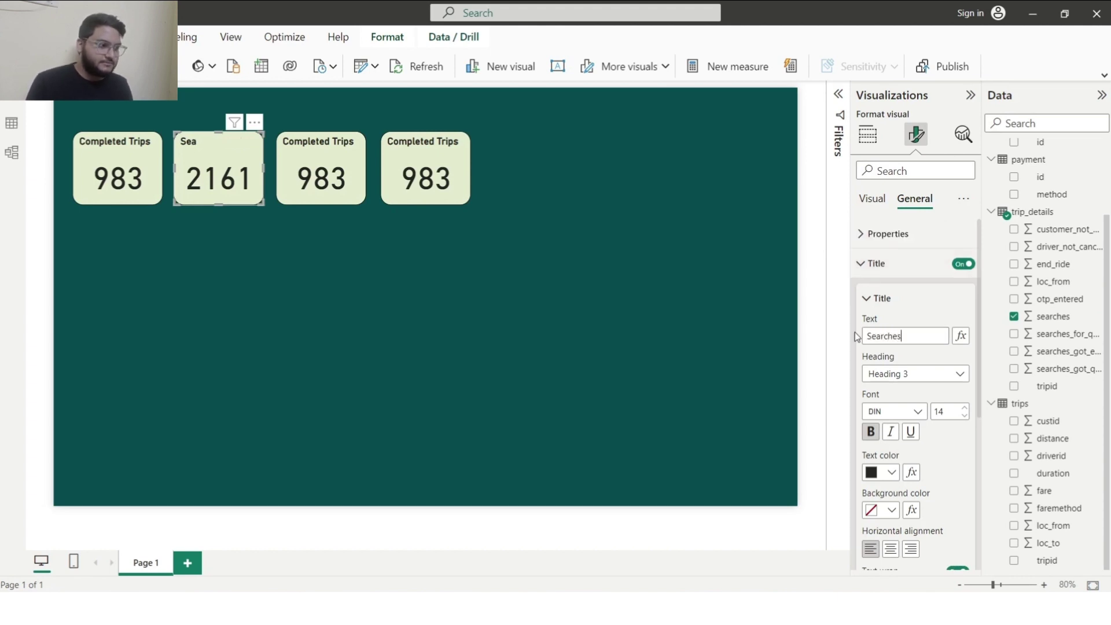
Step: Check the finished dashboard's third card and replace end_ride with the sum of searches_got_estimate from trip_details in the third card
left_click(321, 182)
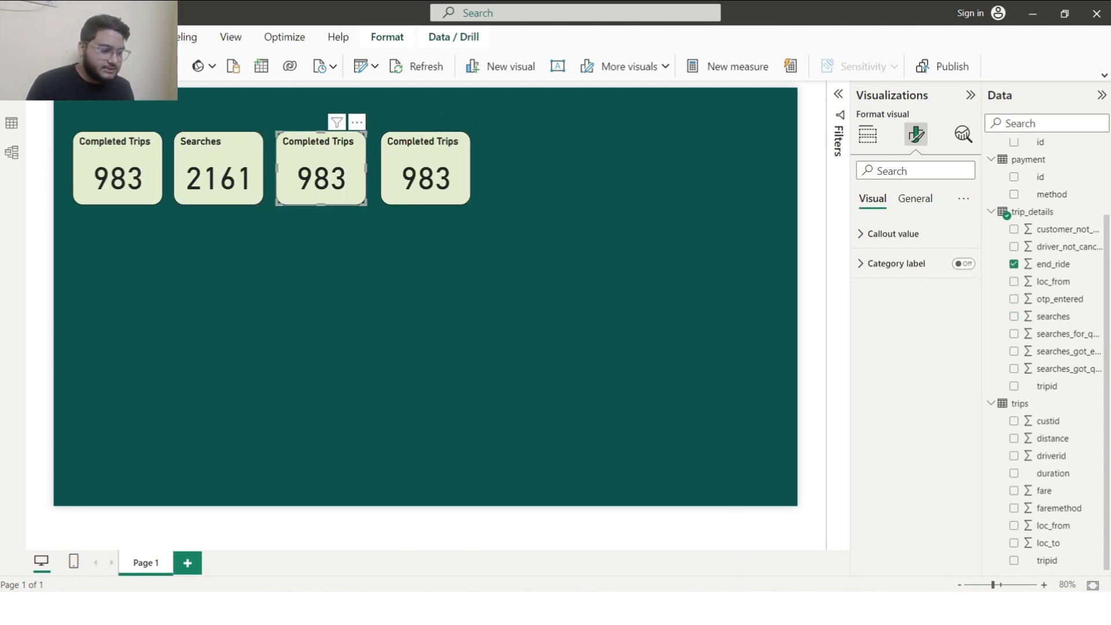
left_click(700, 560)
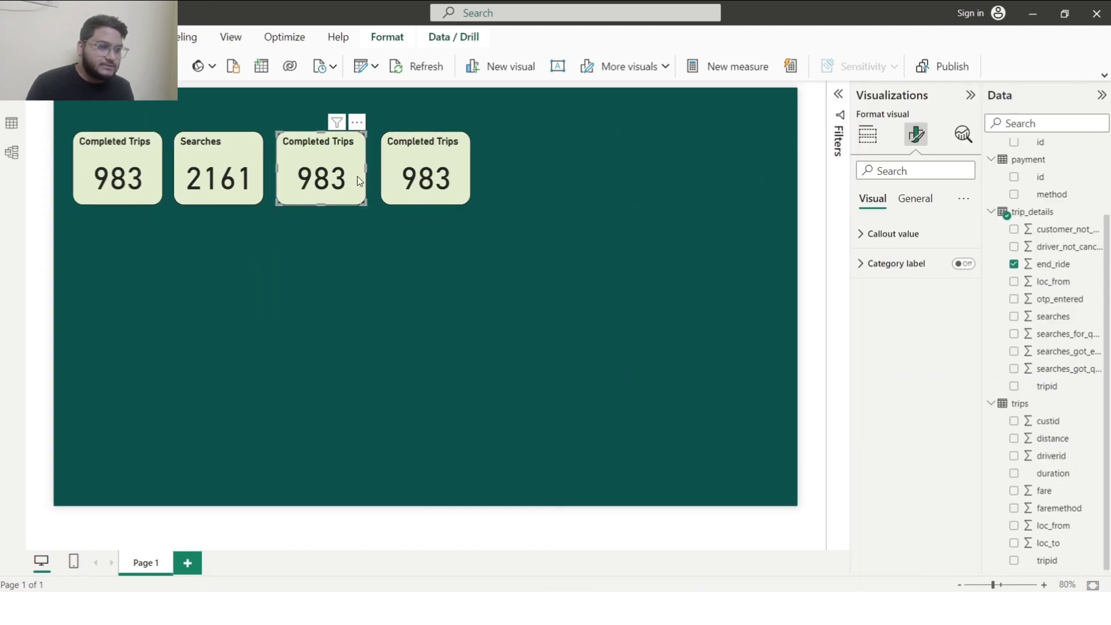
left_click(867, 134)
left_click(969, 338)
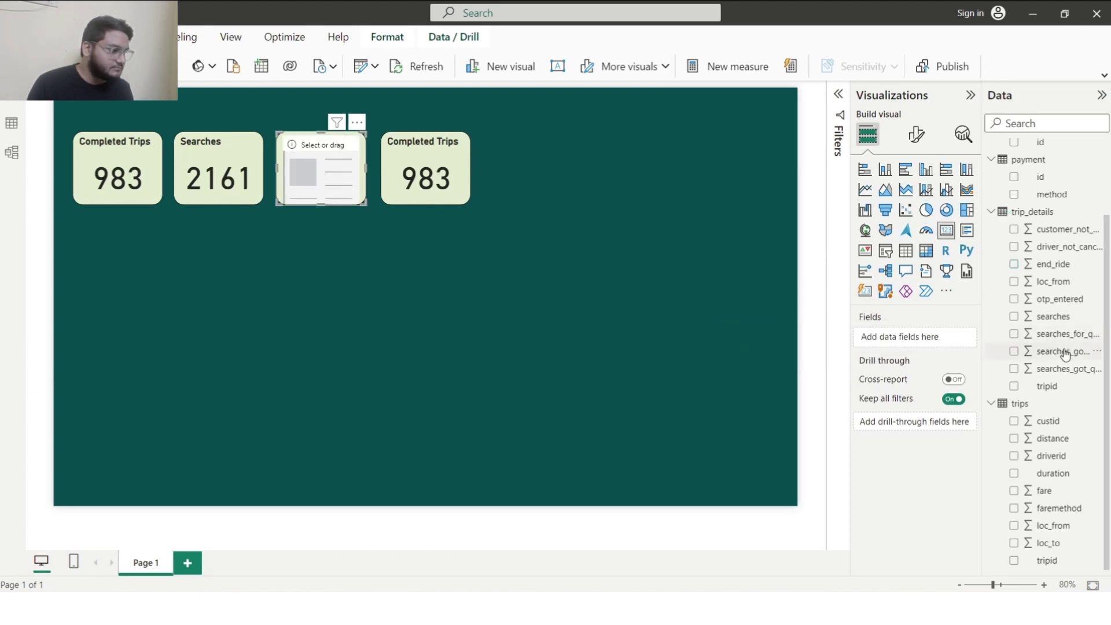
left_click(1014, 352)
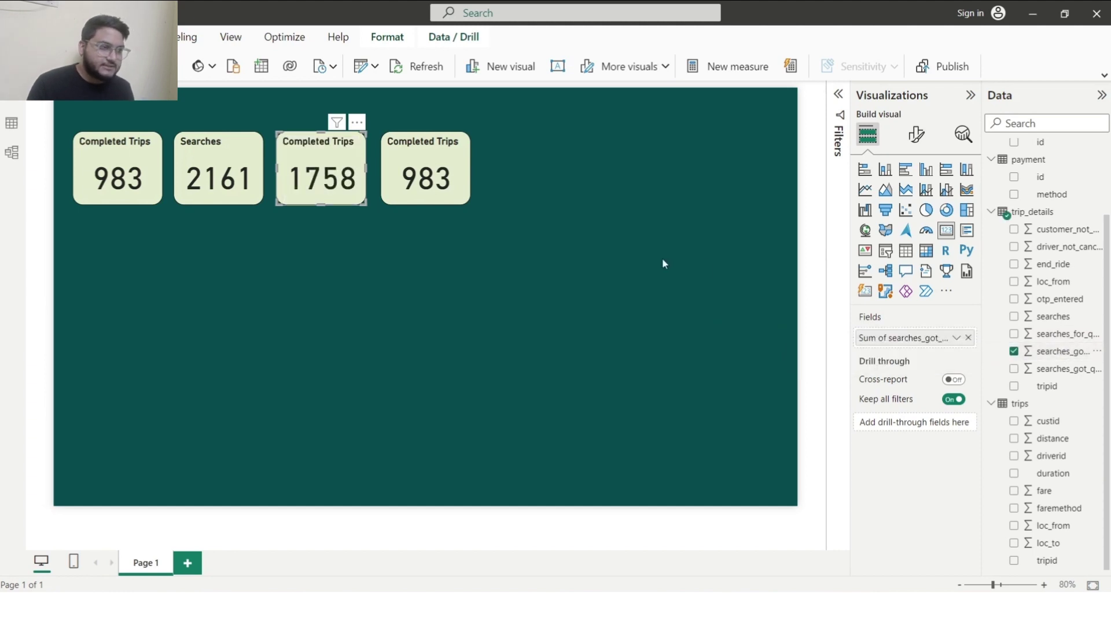
Step: Change the third KPI card's title text to "Estimates"
left_click(918, 135)
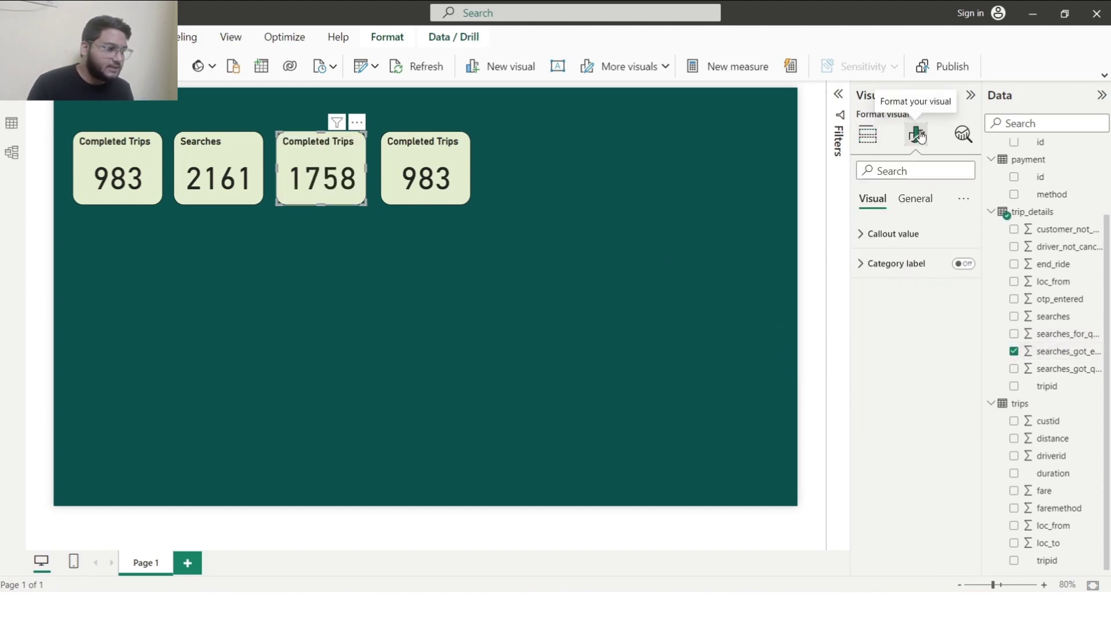
left_click(906, 203)
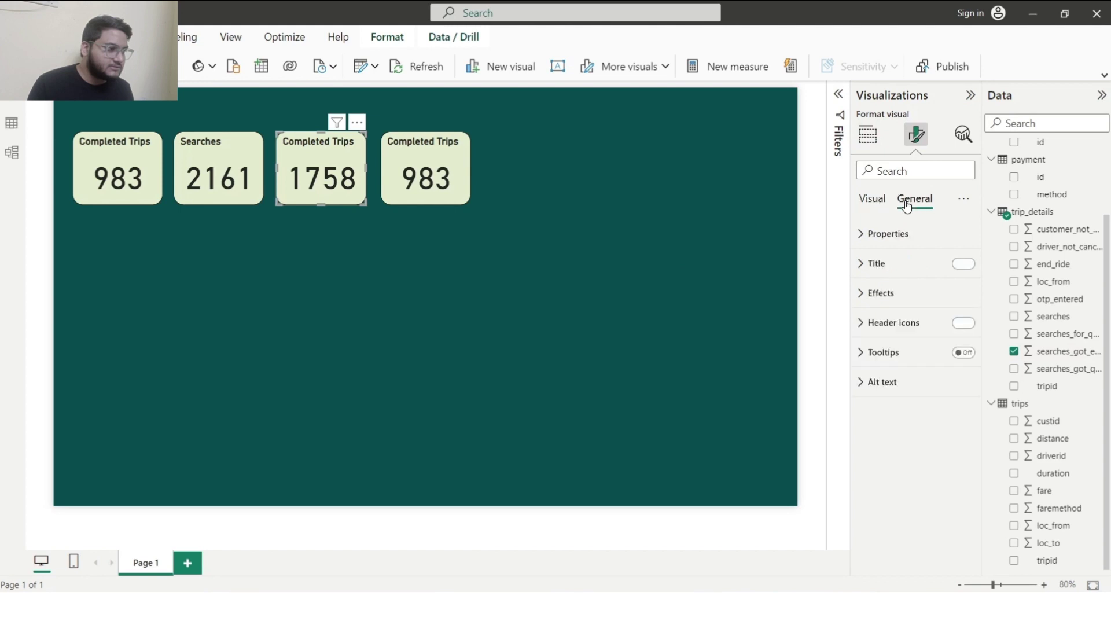
left_click(860, 270)
left_click_drag(936, 336, 827, 331)
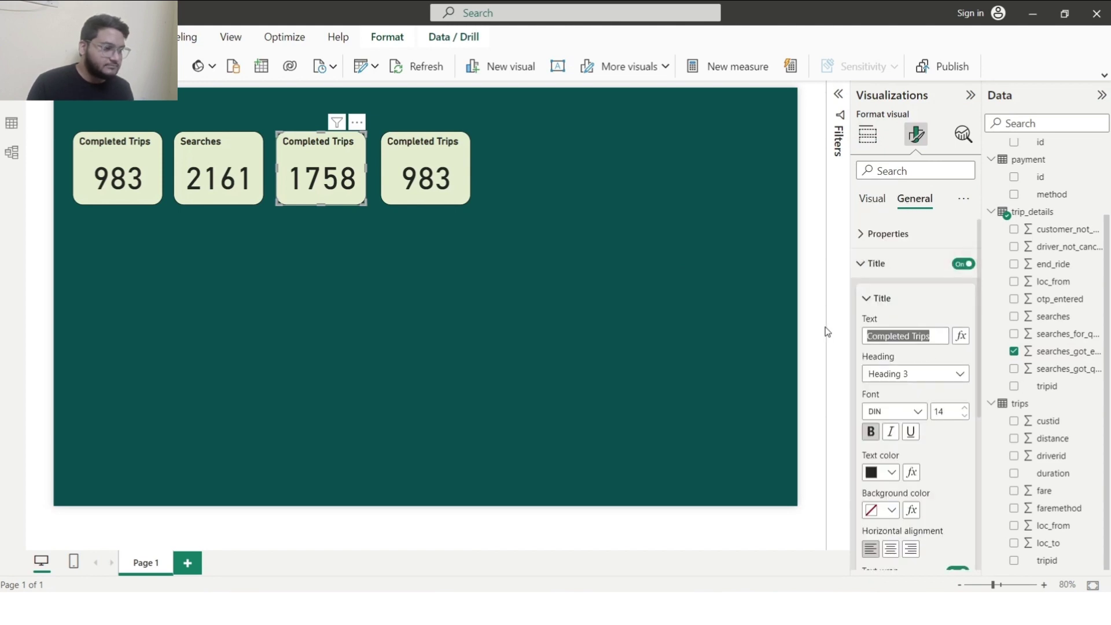
type("Es")
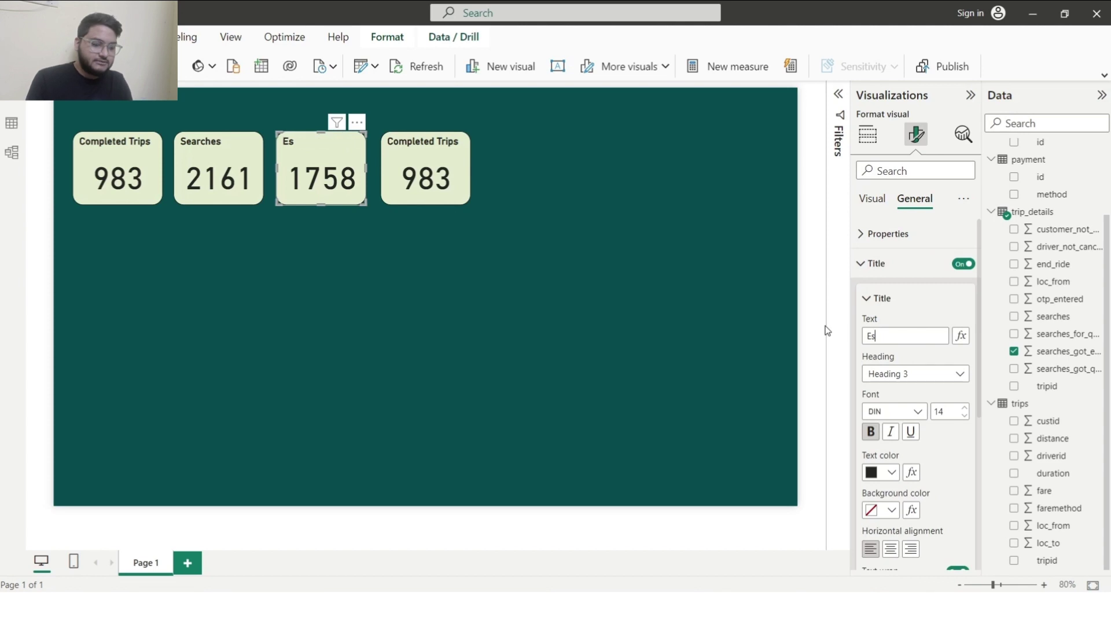
type("timates")
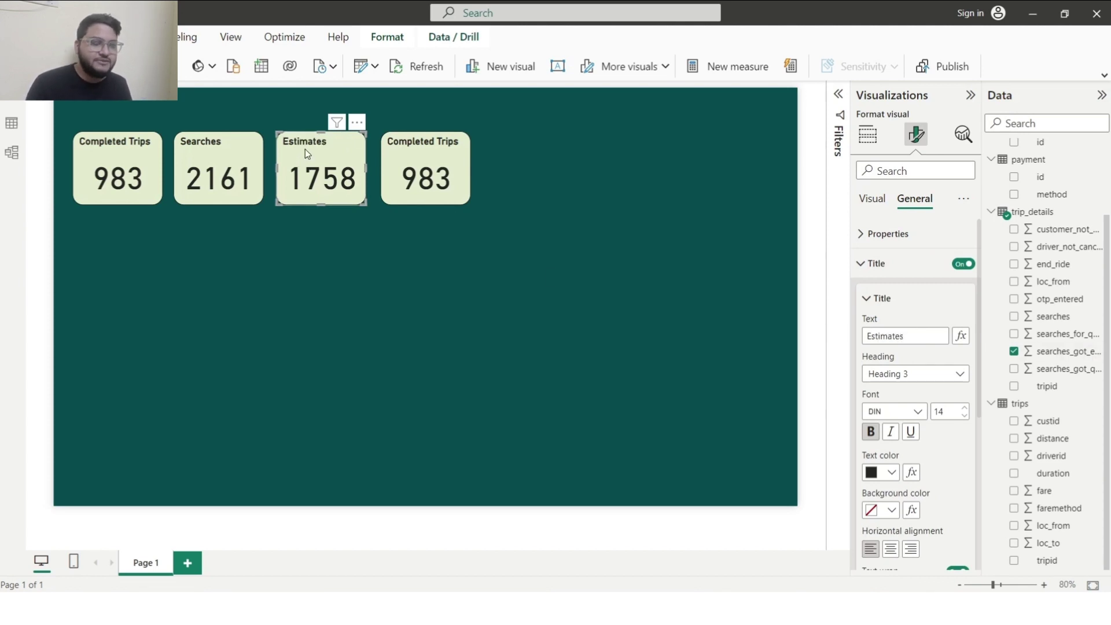
Step: Check the finished dashboard's fourth card and replace end_ride with the sum of trip_details' searches_got_q... field in the fourth card
left_click(460, 180)
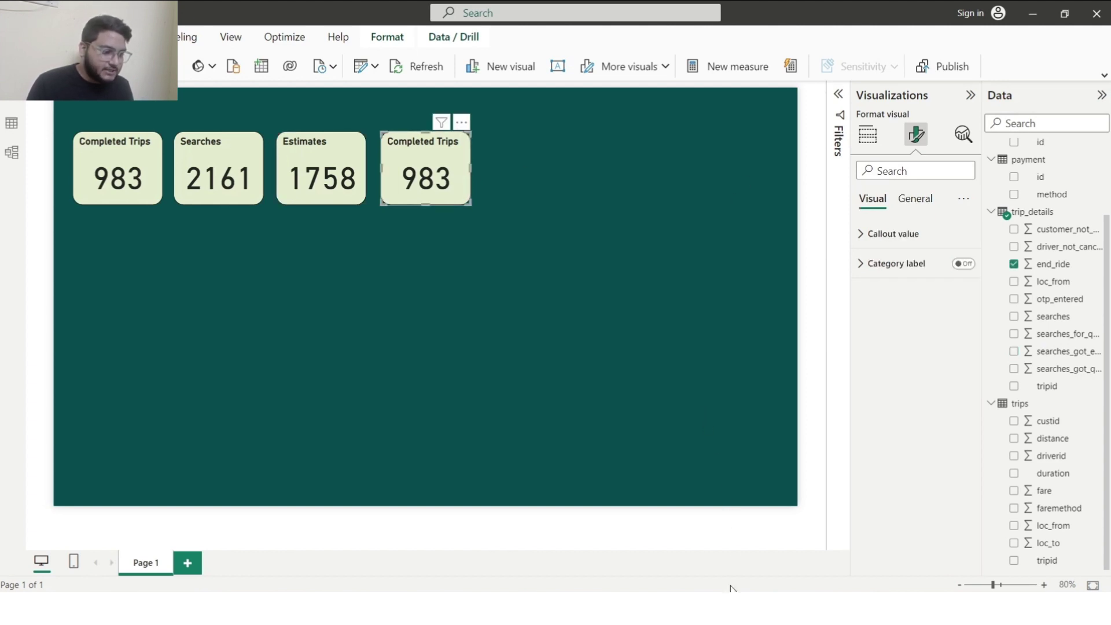
left_click(690, 558)
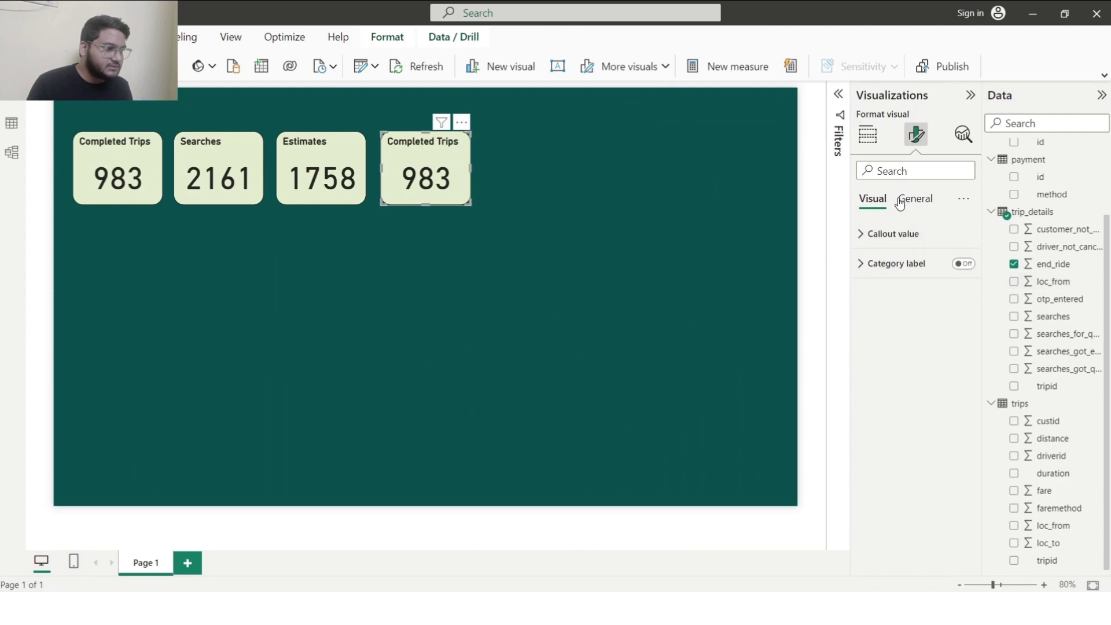
left_click(868, 137)
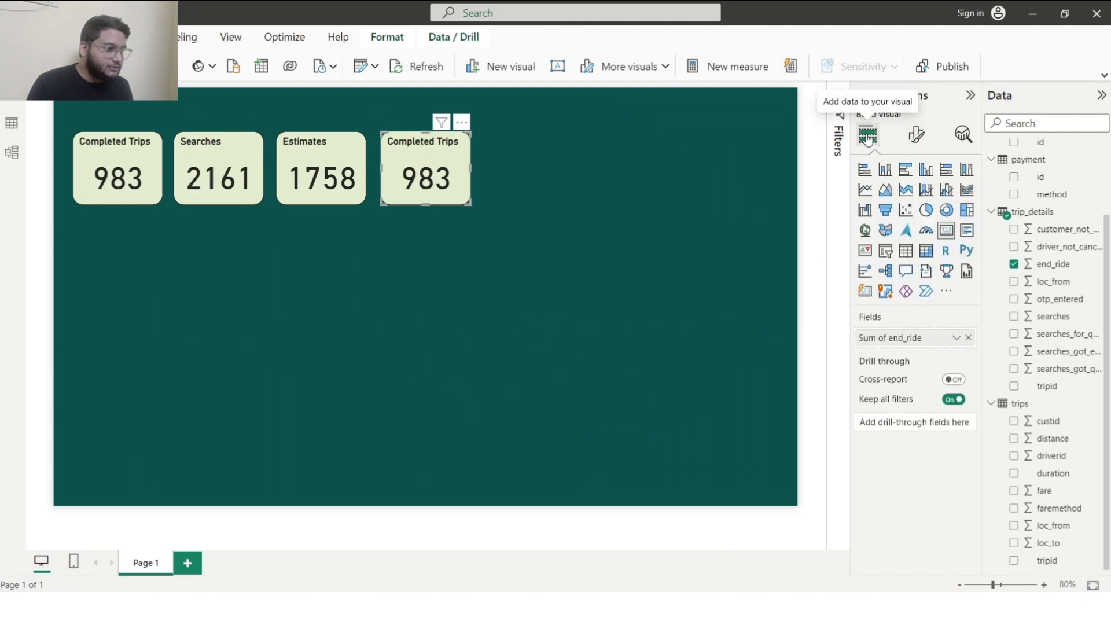
left_click(968, 338)
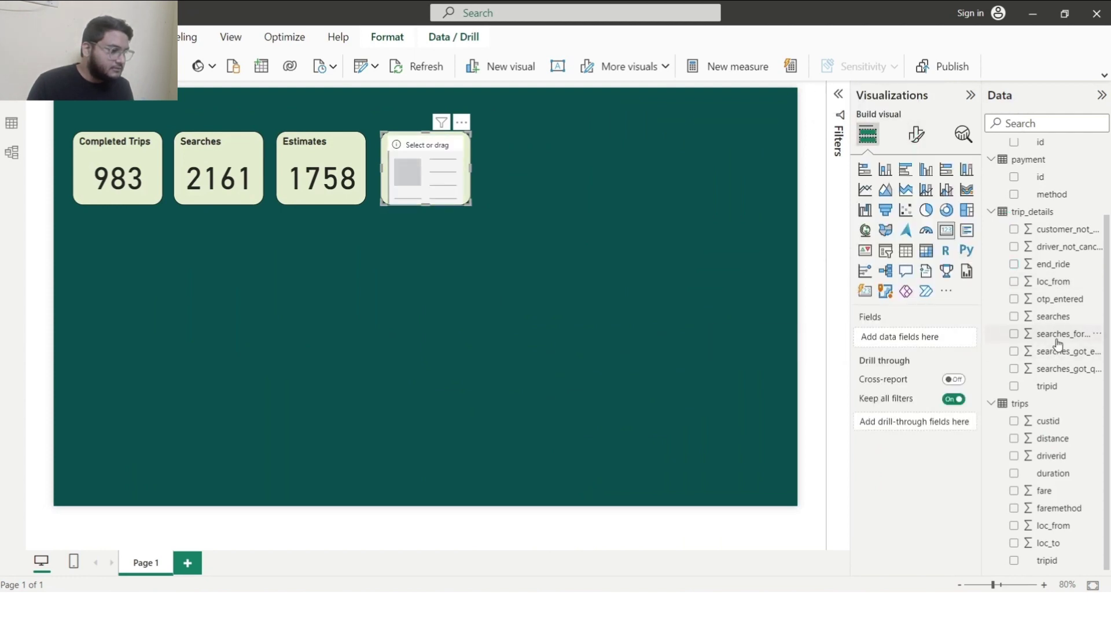
left_click(1015, 373)
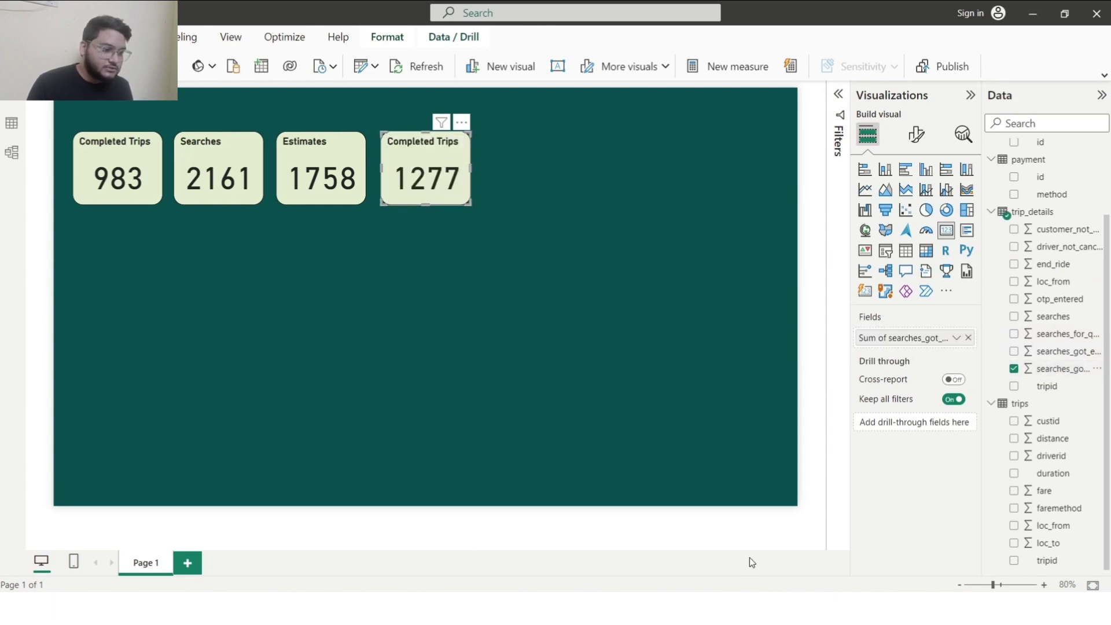
Step: Change the fourth KPI card's title text to "Quotes"
left_click(916, 134)
left_click(913, 199)
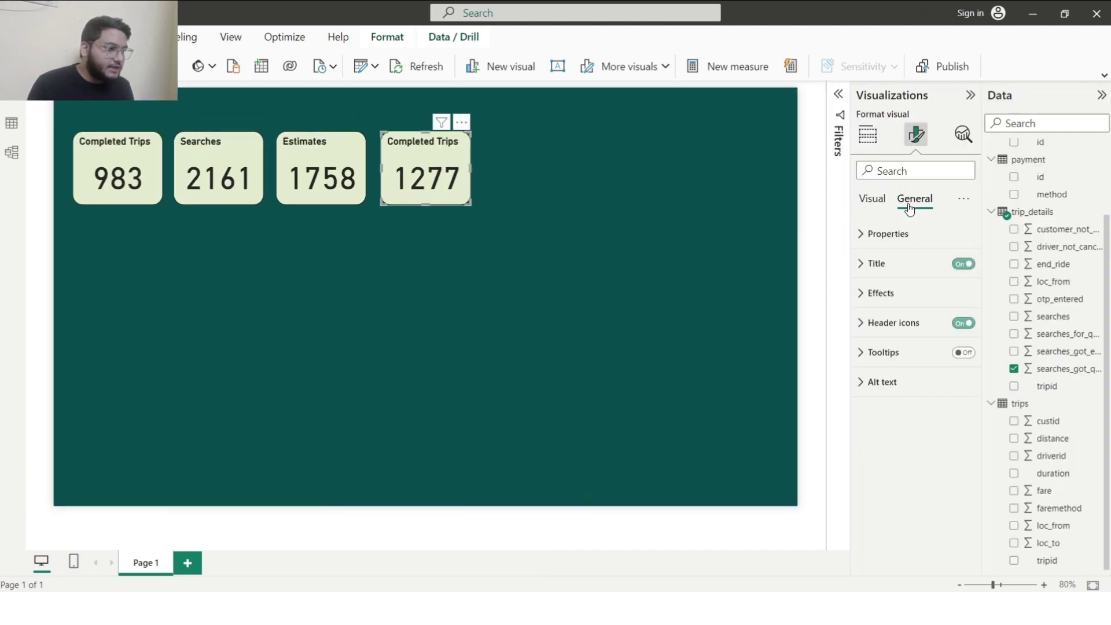
left_click(893, 263)
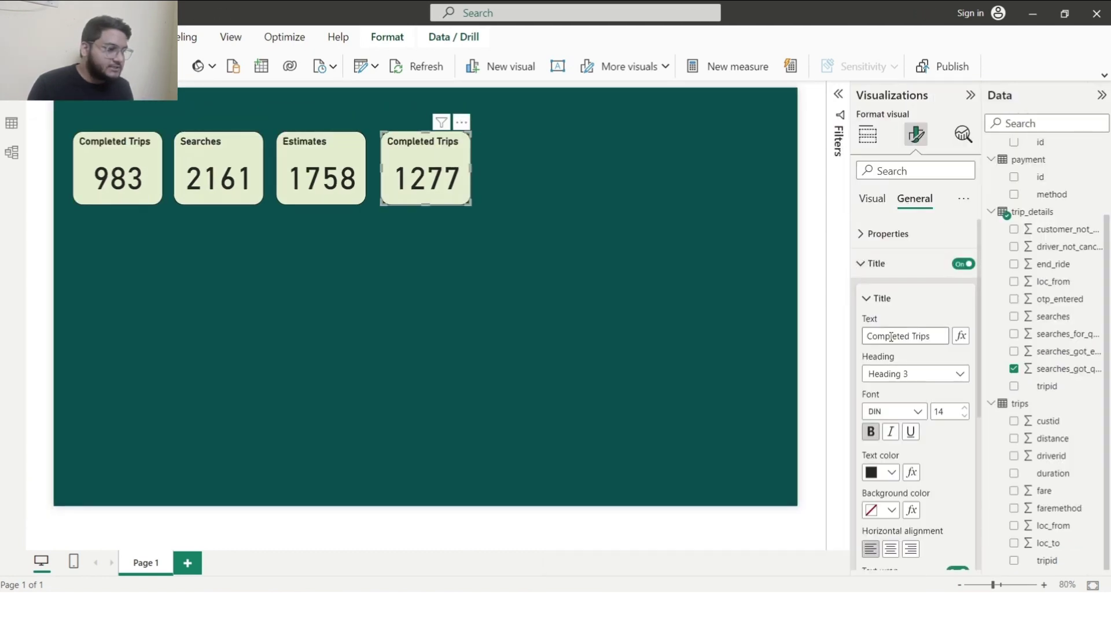
left_click_drag(930, 338, 824, 346)
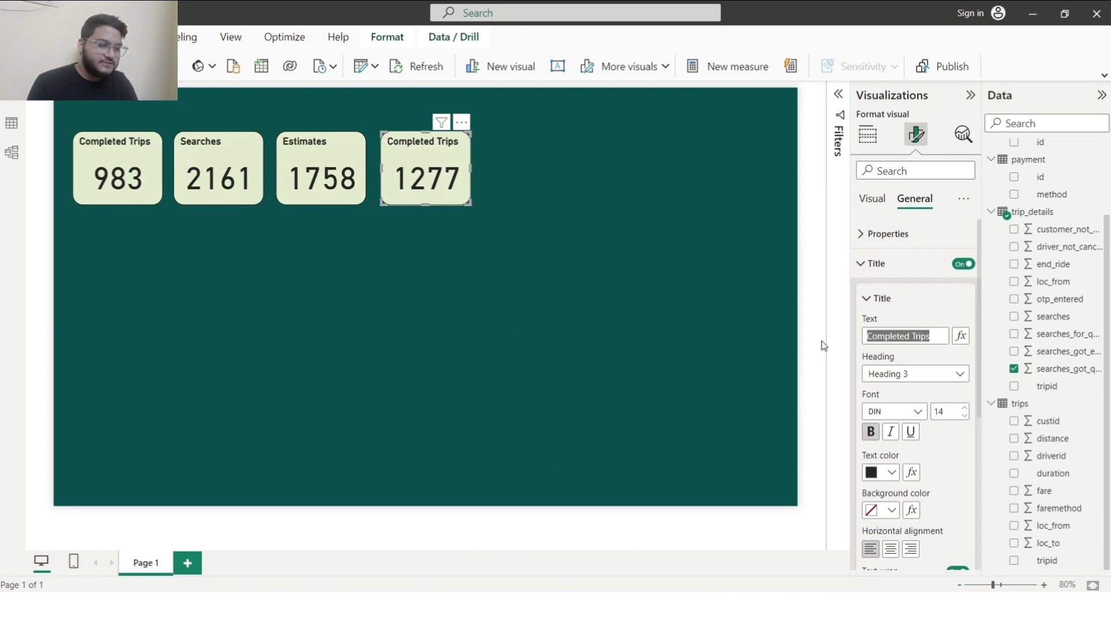
type("Quot")
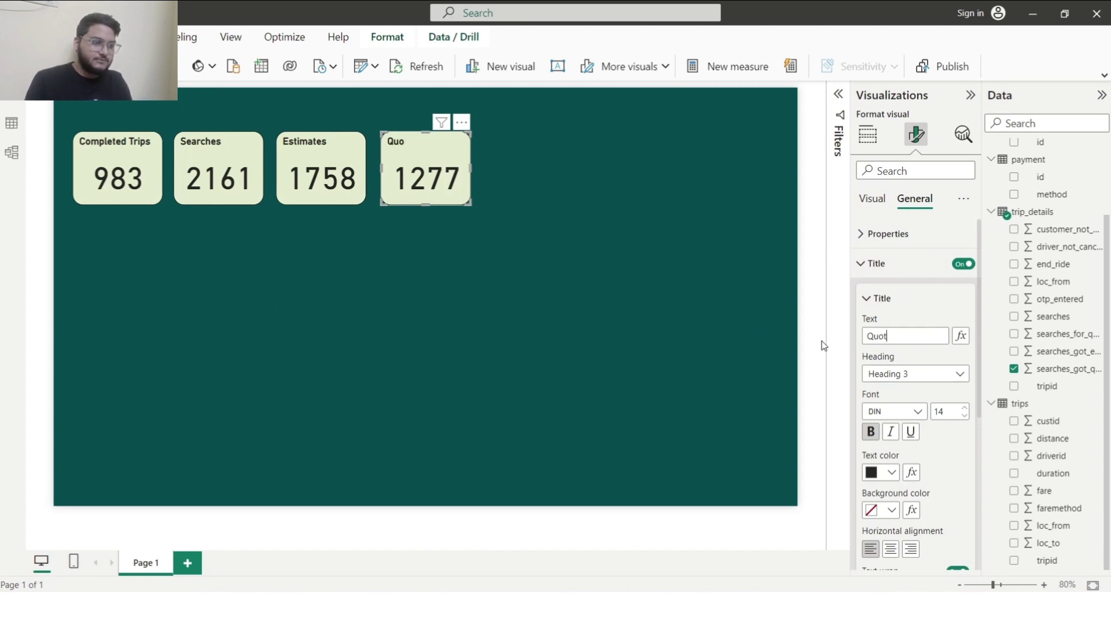
left_click(526, 217)
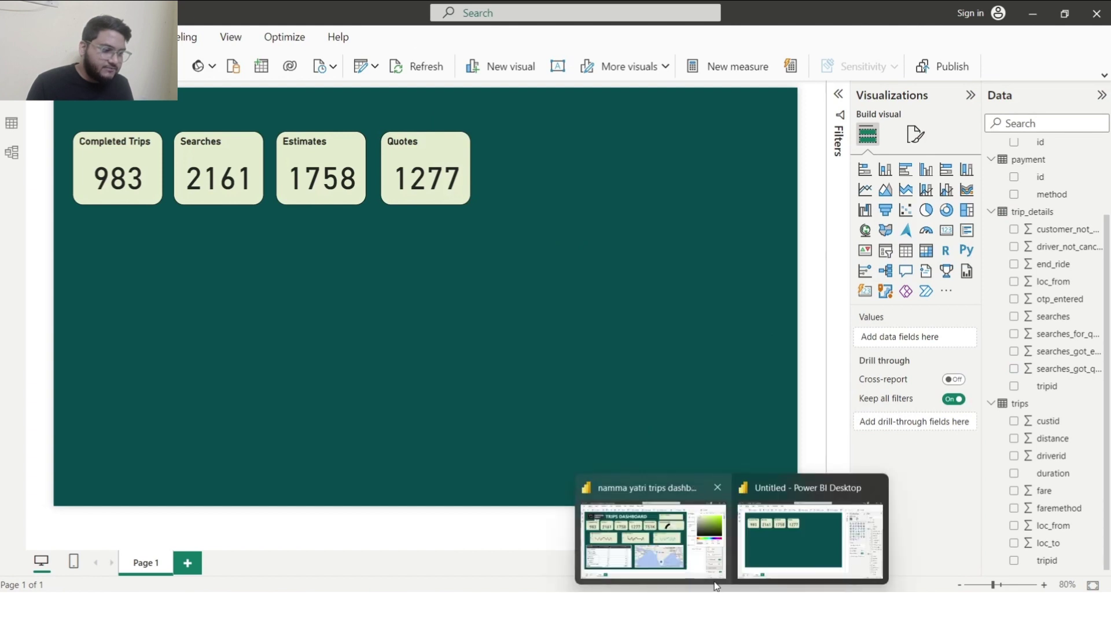
Step: Check the finished dashboard's card row and place a copy of the Quotes card beside it as the fifth card
left_click(717, 586)
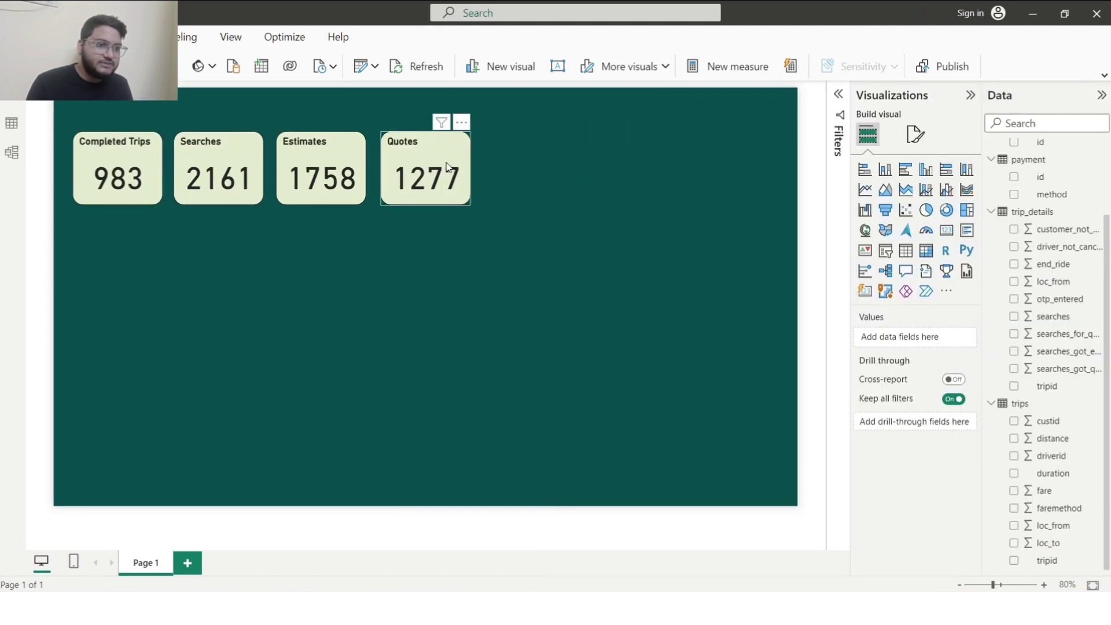
left_click(446, 167)
key("ctrl+c")
key("ctrl+v")
left_click_drag(464, 162, 543, 160)
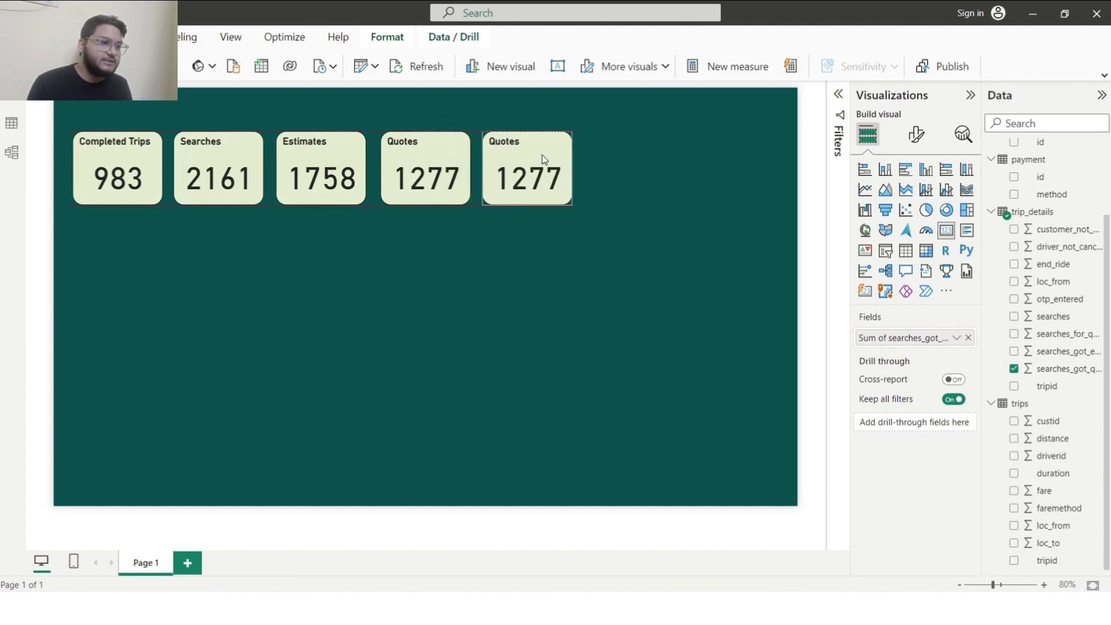
Step: Change the fifth KPI card's title text to "Driver Earnings"
left_click(916, 134)
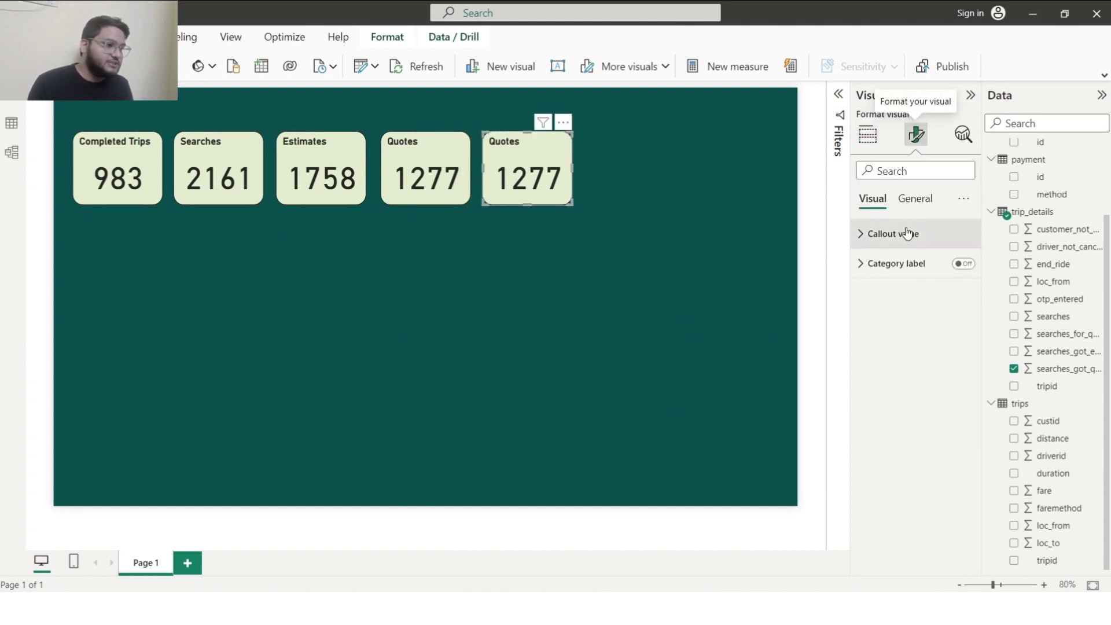
left_click(914, 202)
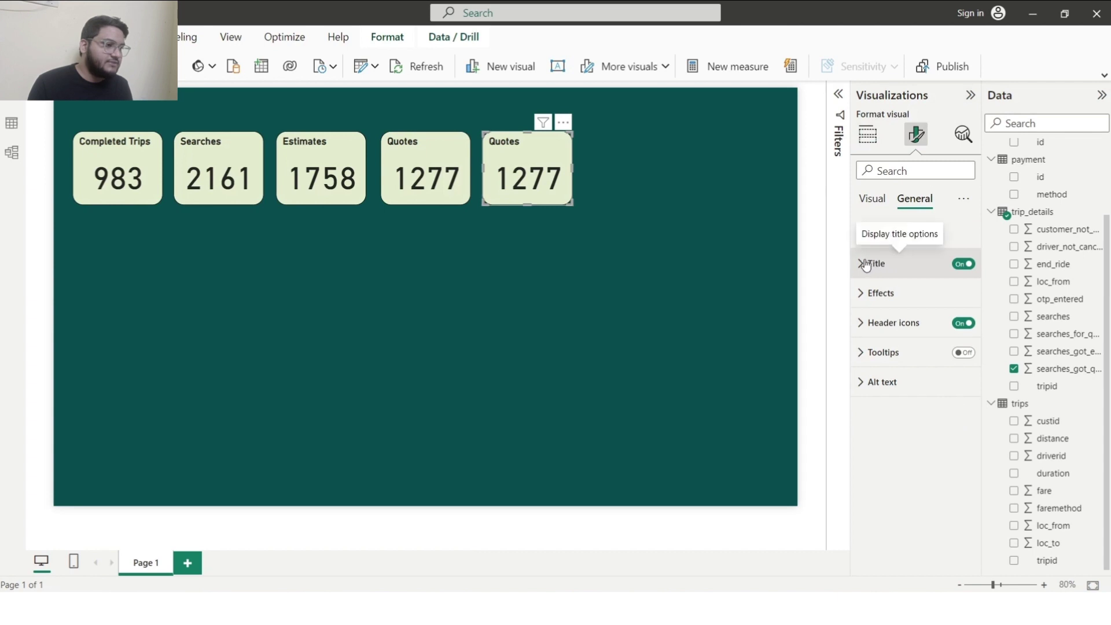
left_click(875, 263)
left_click_drag(909, 335, 824, 322)
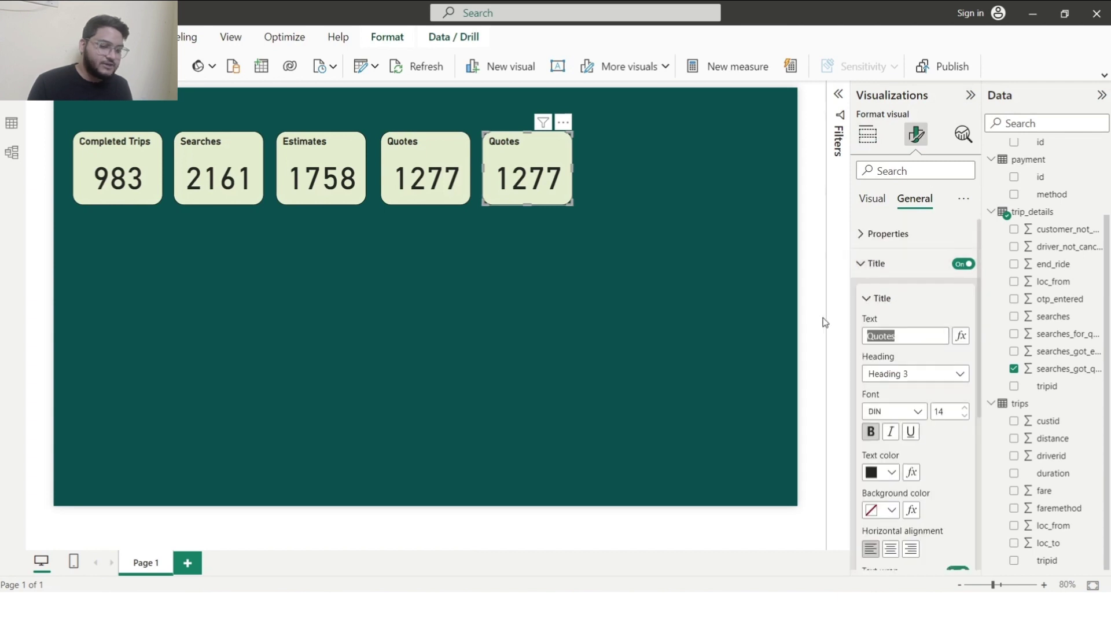
type("Driv")
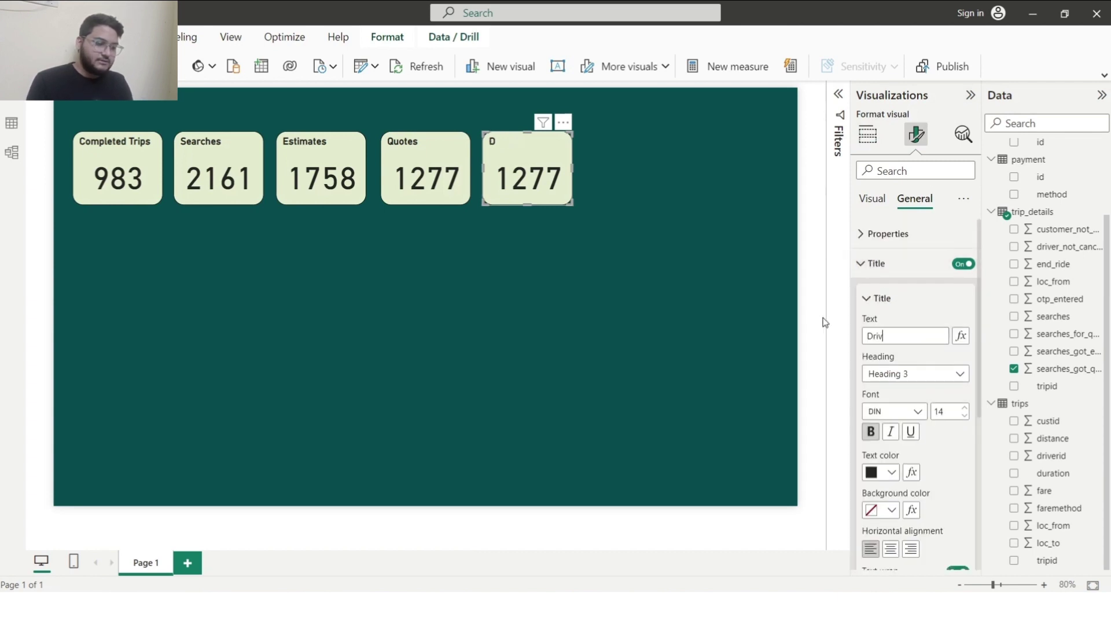
type("er Earnings")
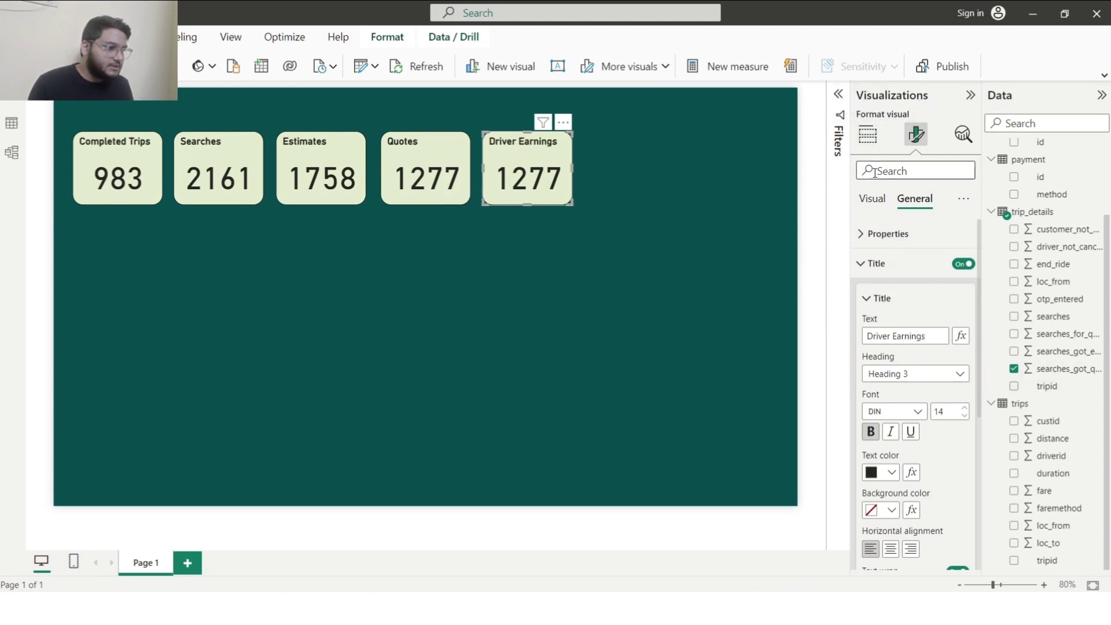
Step: Replace the Driver Earnings card's copied searches field with the sum of fare from the trips table
left_click(868, 137)
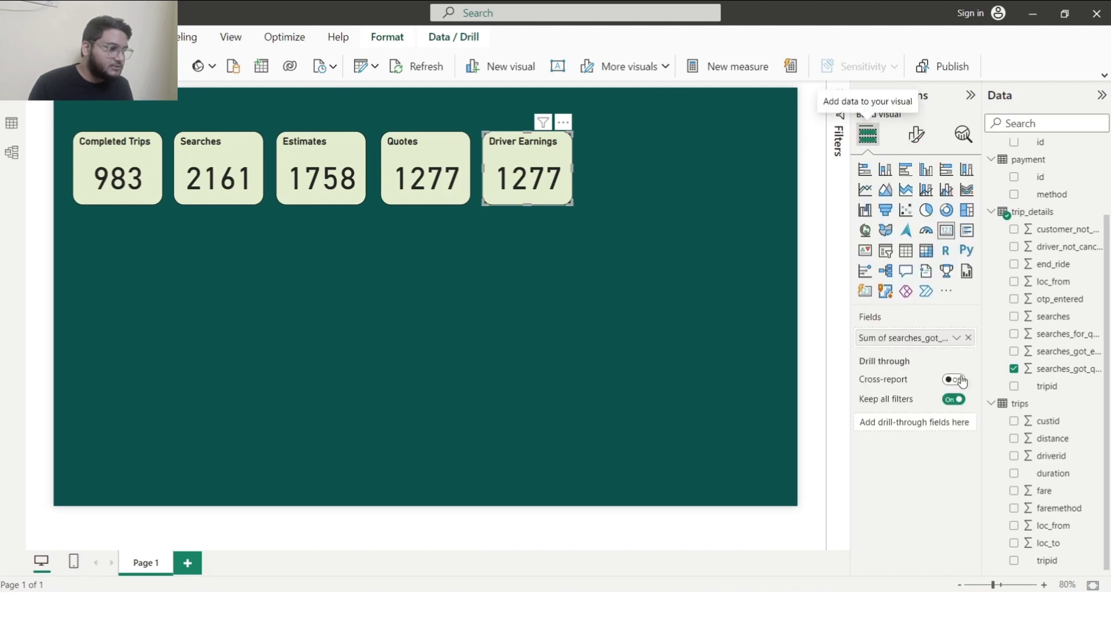
left_click(968, 338)
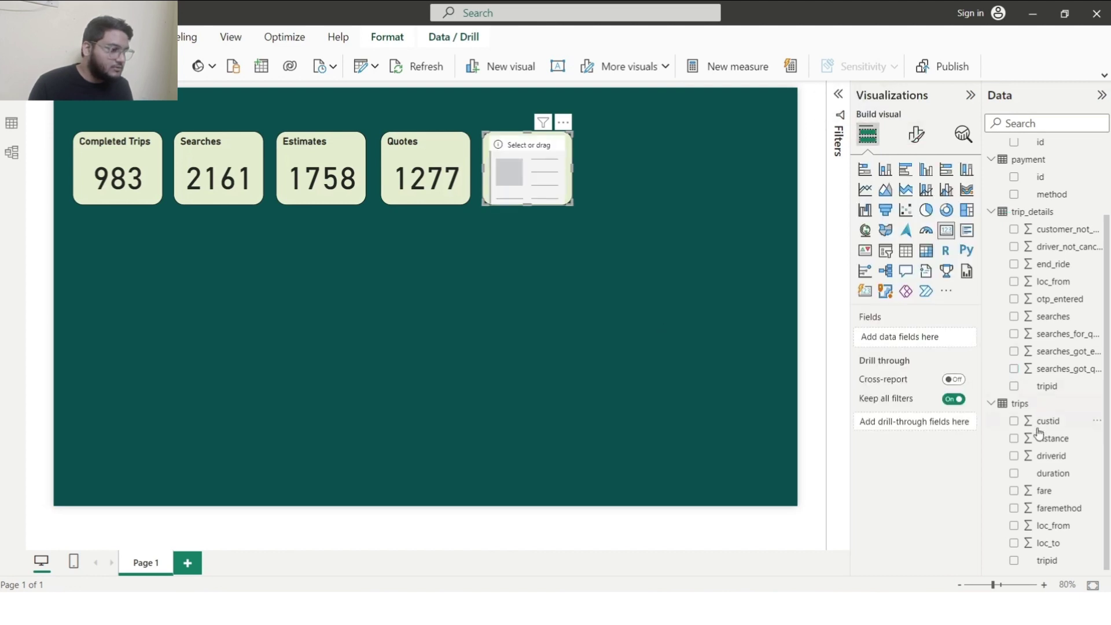
left_click(1045, 492)
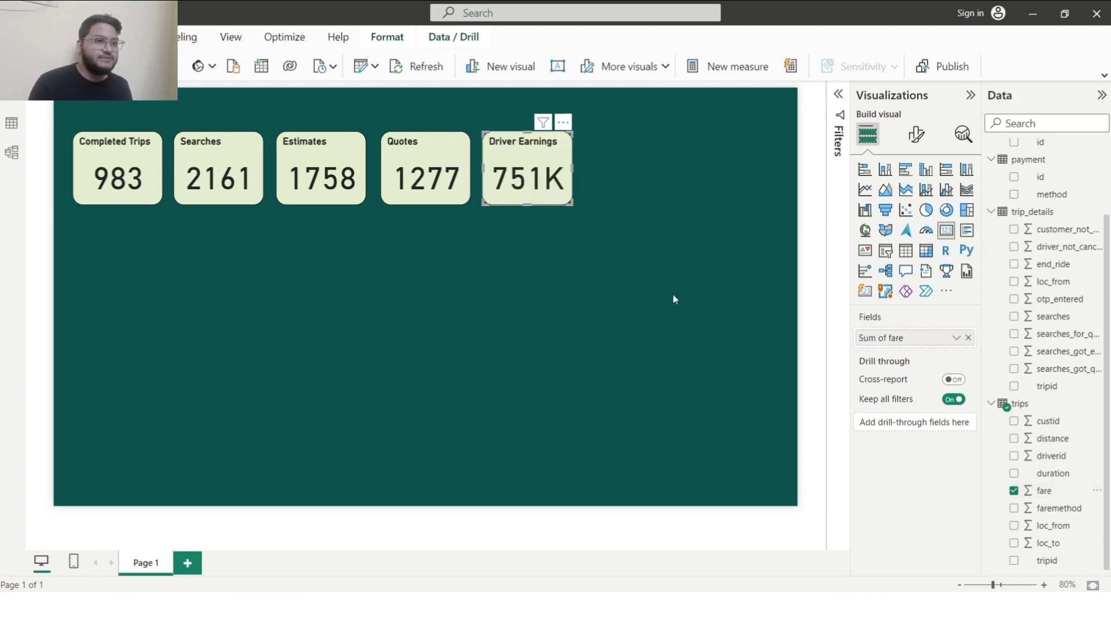
left_click(643, 269)
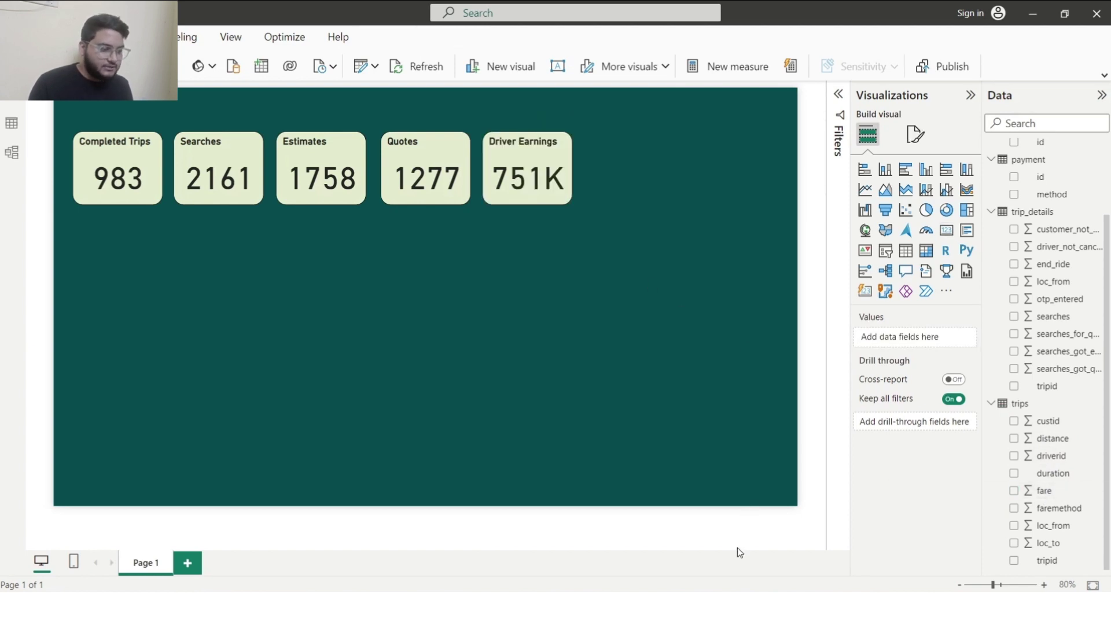
Step: Switch to the finished namma yatri trips dashboard to check what follows the Driver Earnings card
mouse_move(731, 614)
left_click(701, 567)
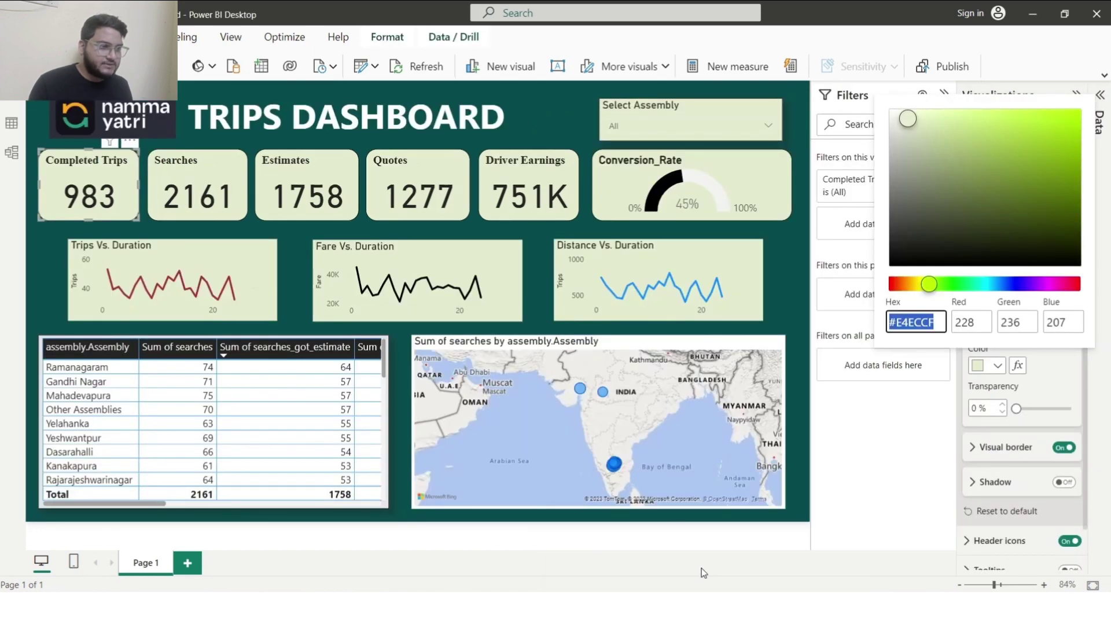